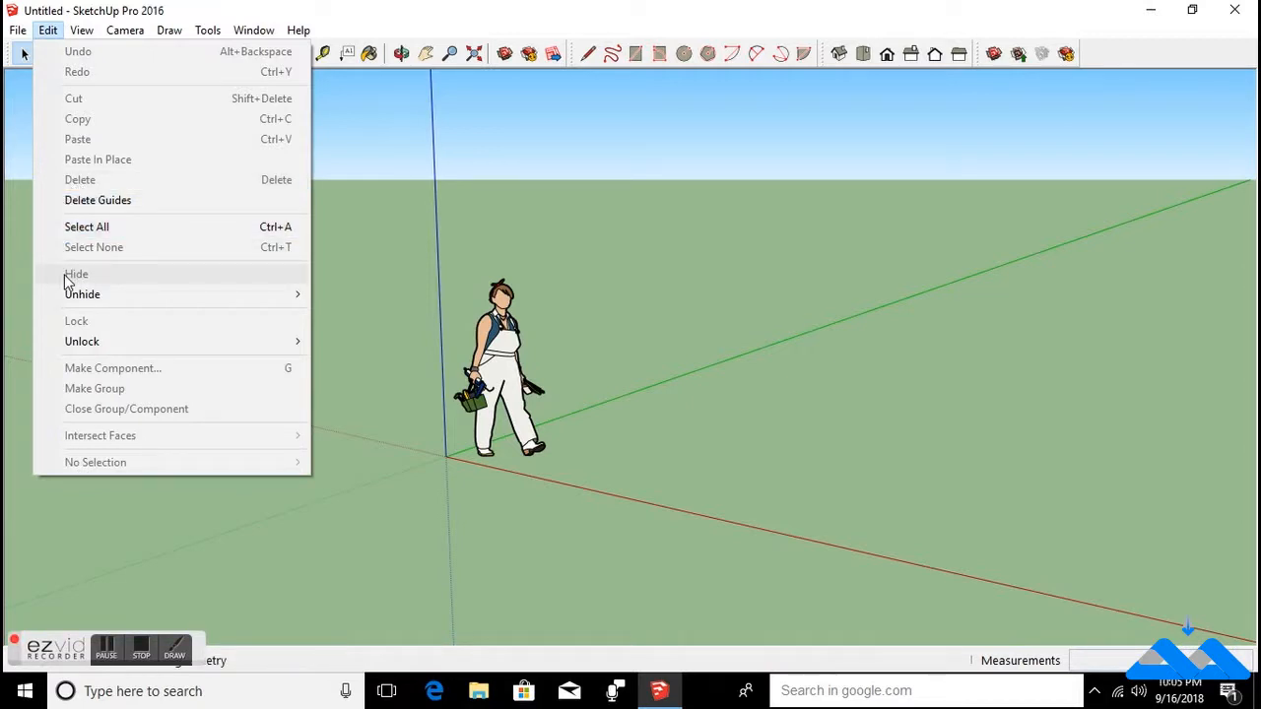
mouse_move(75, 299)
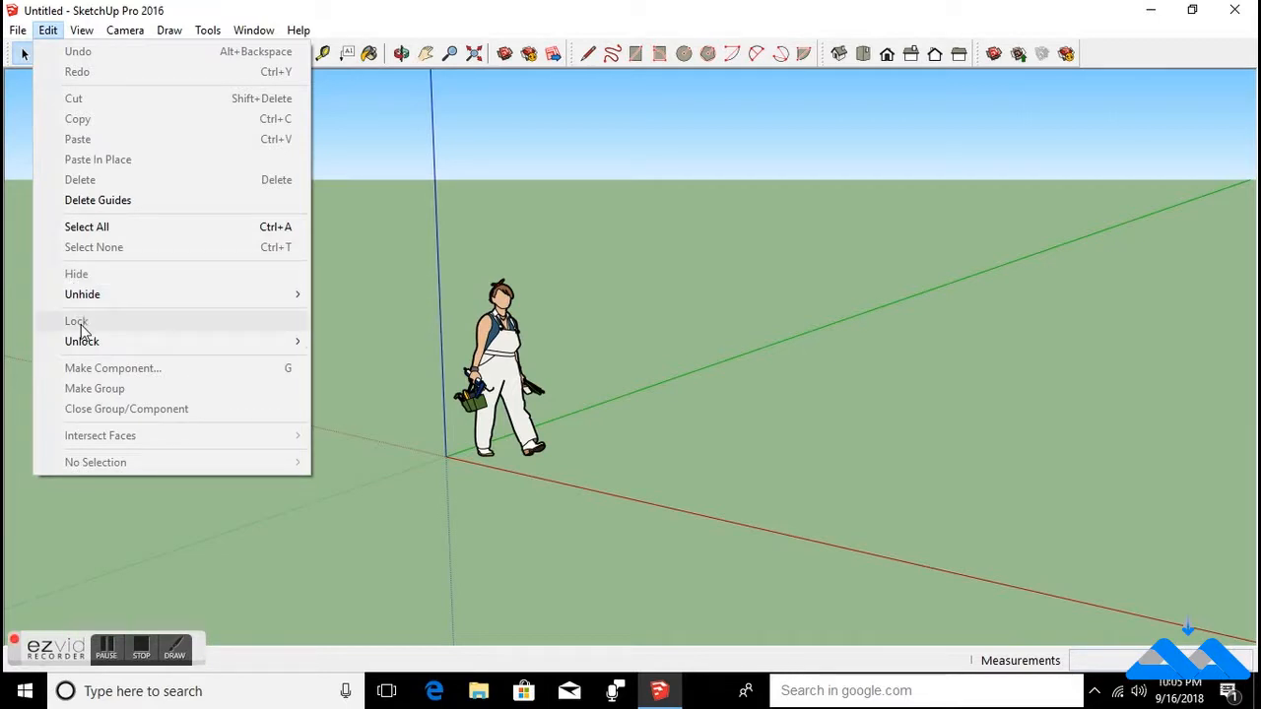
mouse_move(85, 351)
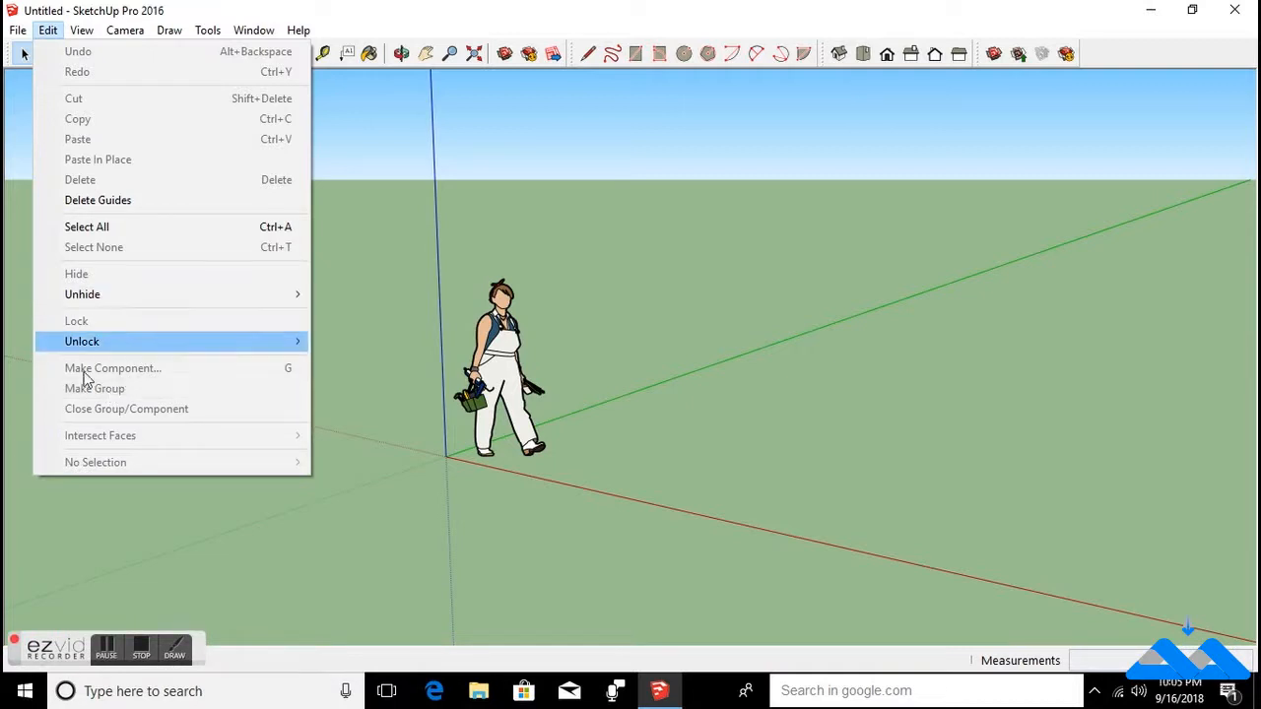
mouse_move(124, 345)
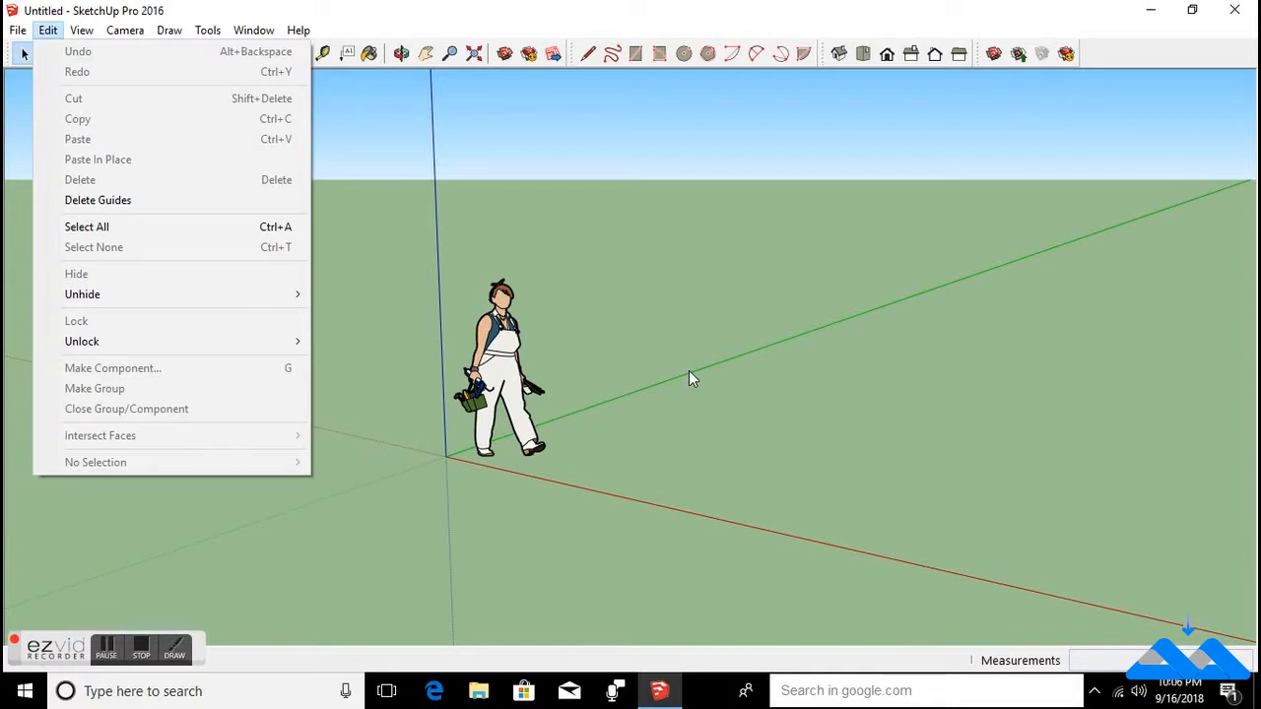
click(715, 385)
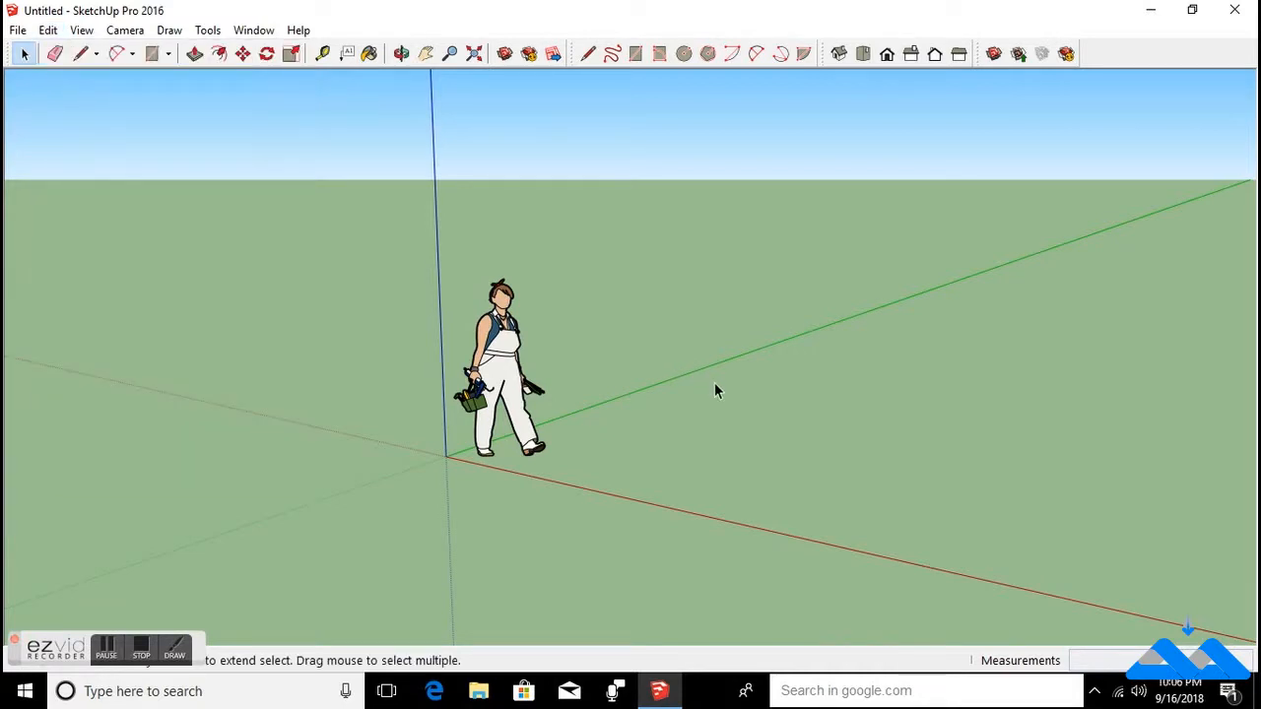
Draw a rectangle flat on the ground beside the standing figure, between the red and green axes.
click(152, 54)
click(670, 425)
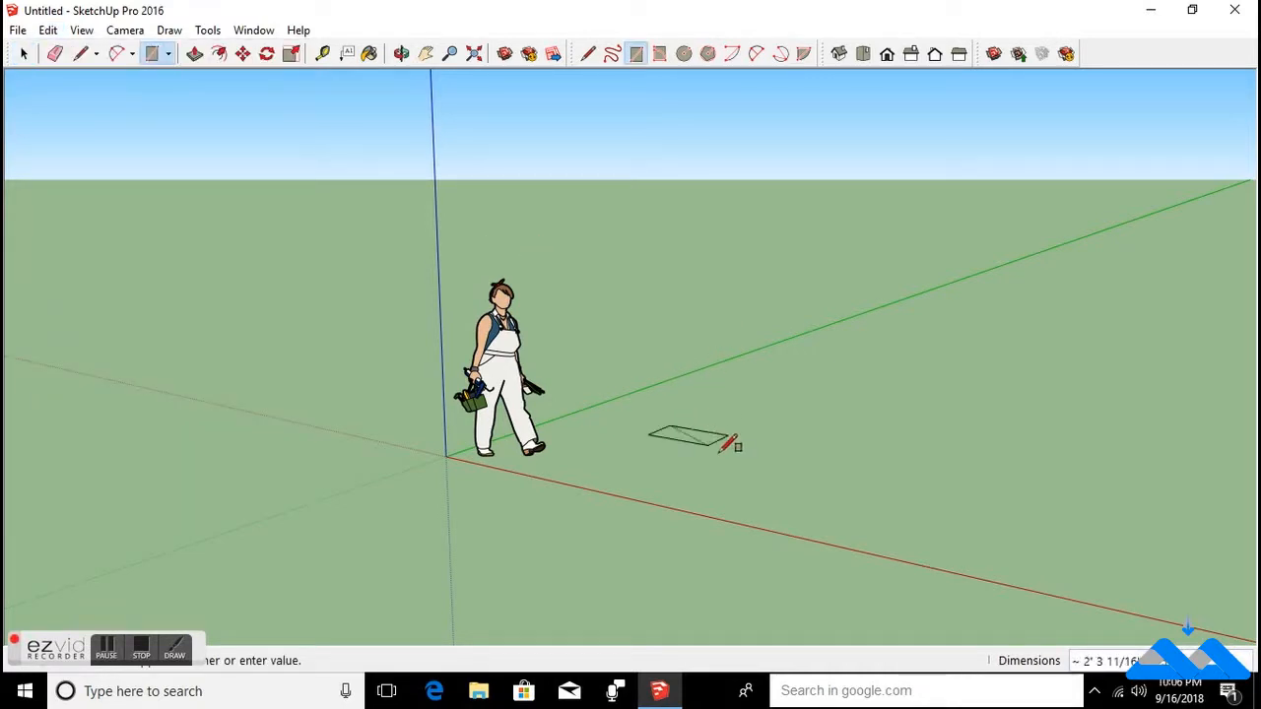
click(790, 492)
key(space)
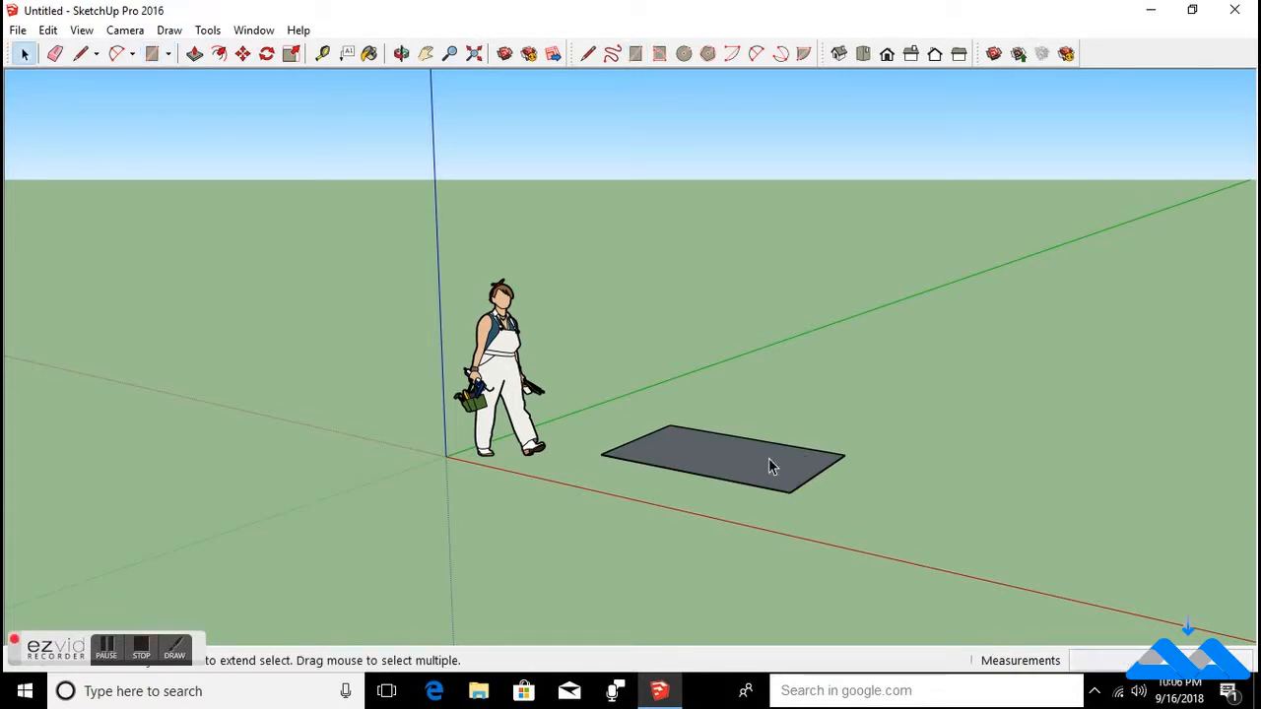
Push/Pull the rectangle upward into a low, flat slab.
key(p)
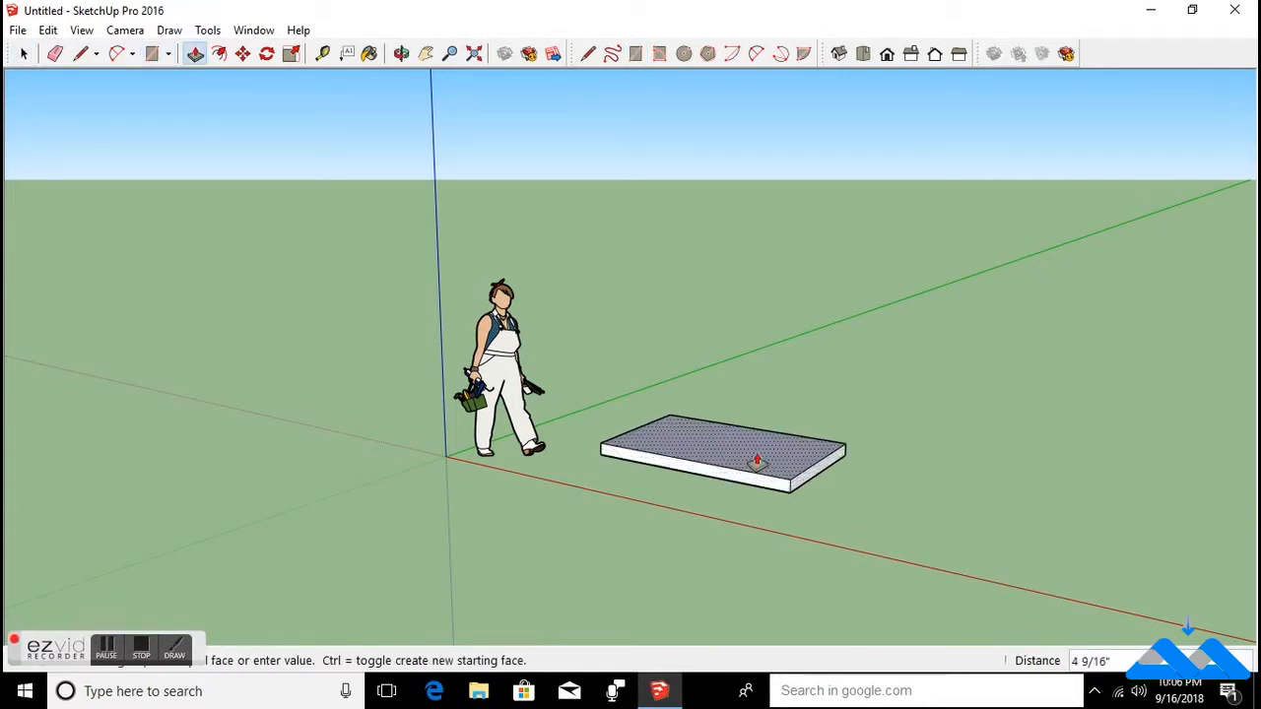
click(758, 452)
key(space)
Hide all faces and edges of the slab, and restore them by unhiding the last hidden geometry.
click(757, 455)
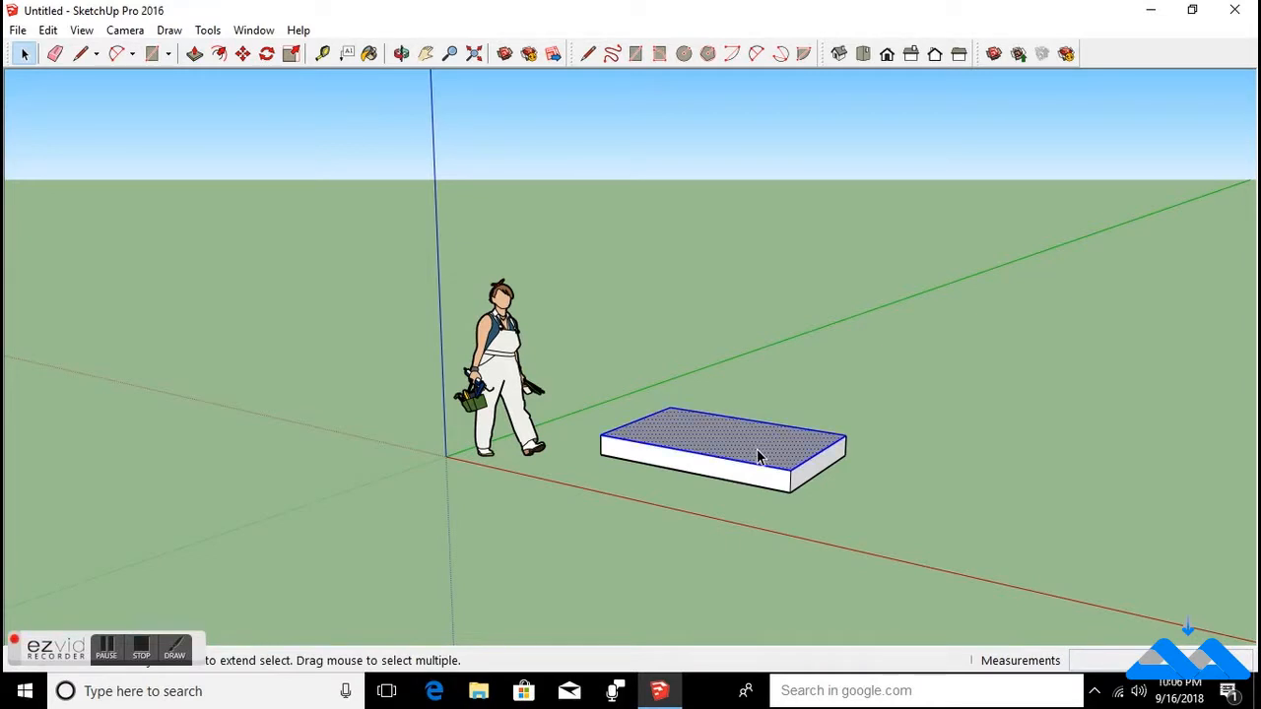
triple_click(757, 449)
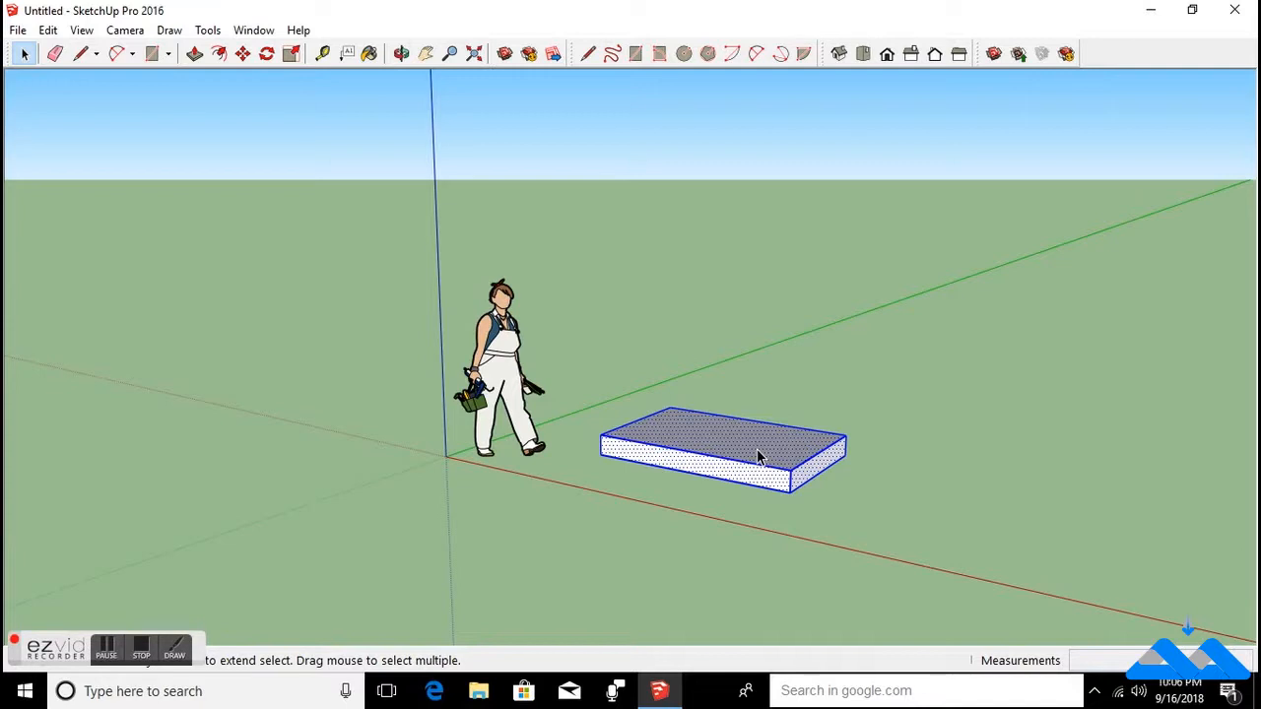
click(49, 30)
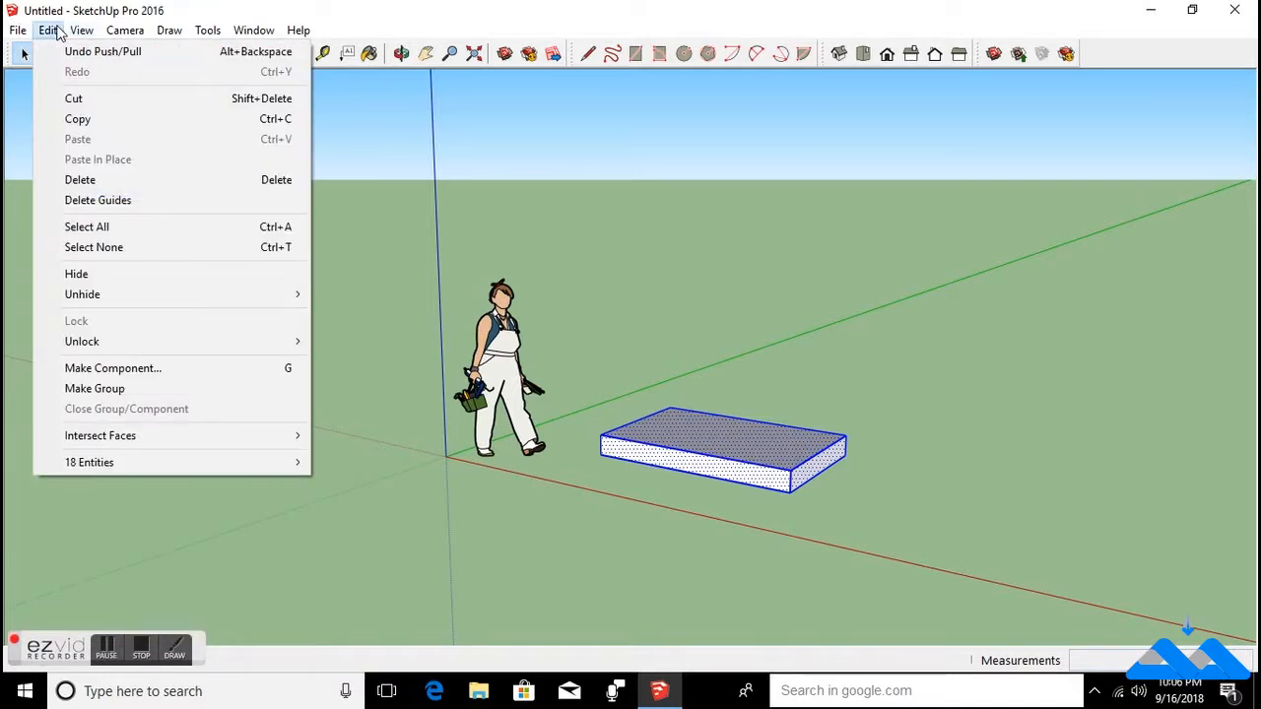
click(87, 278)
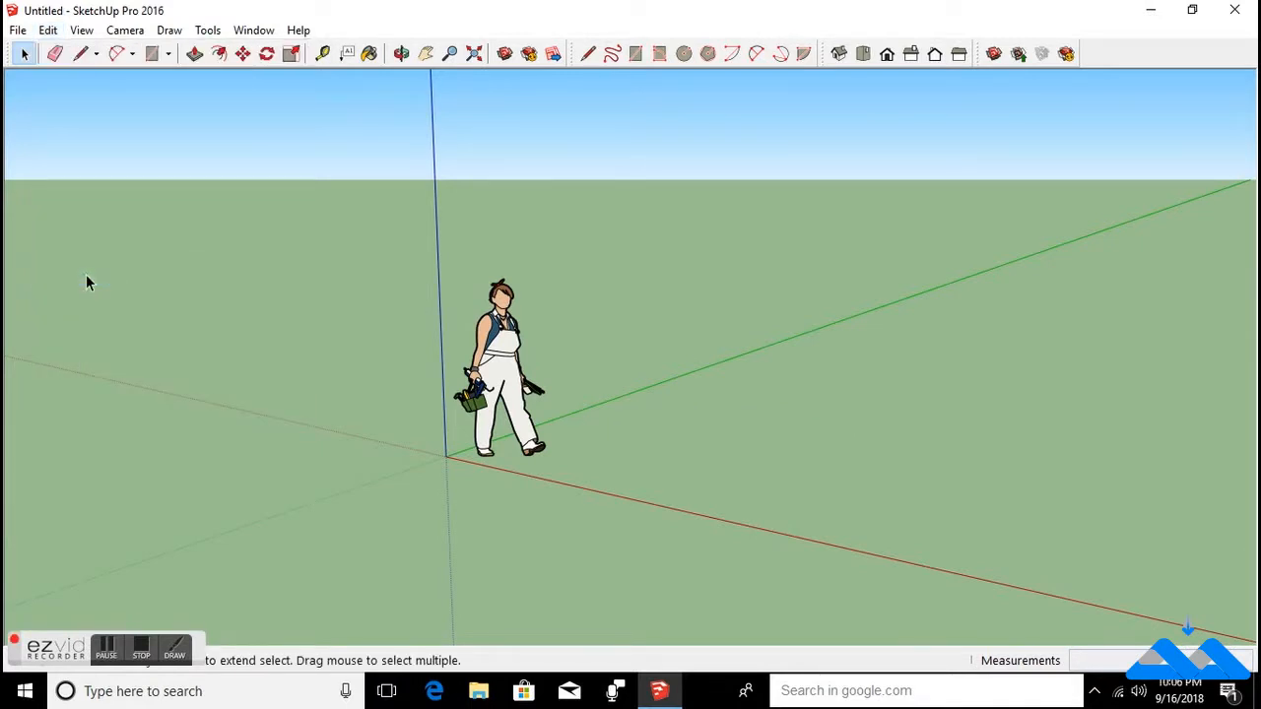
click(47, 31)
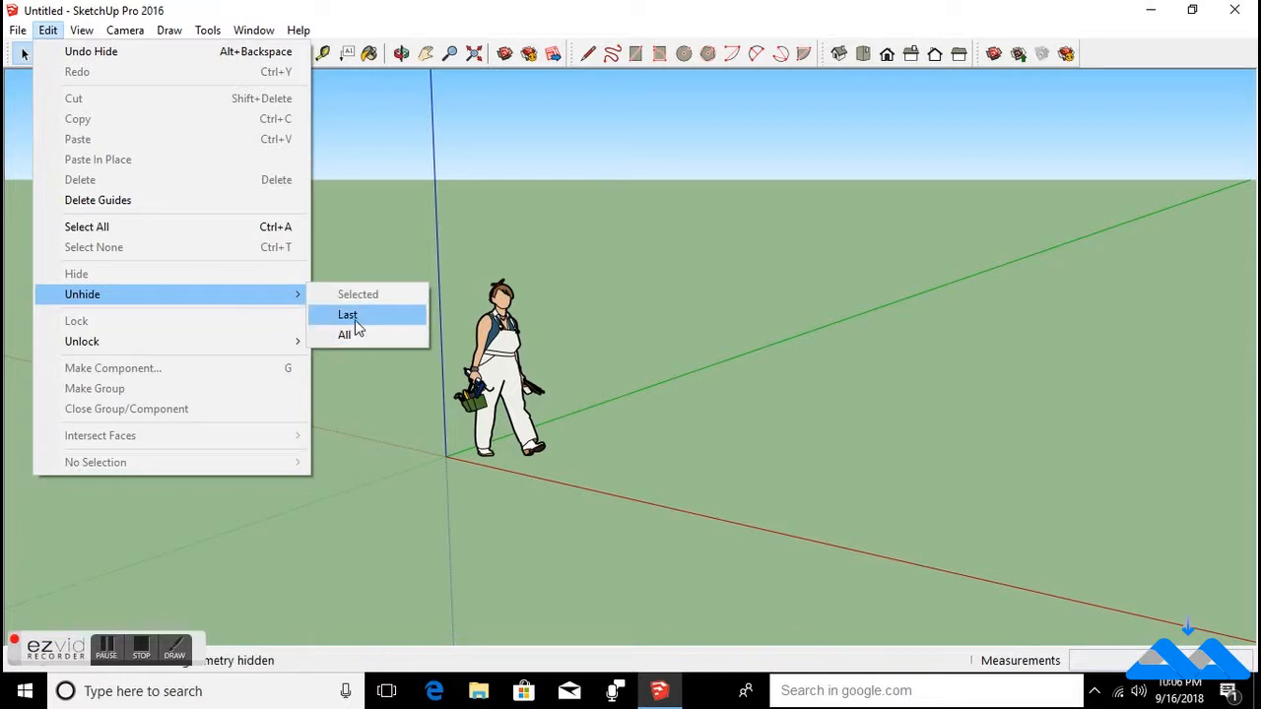
click(361, 321)
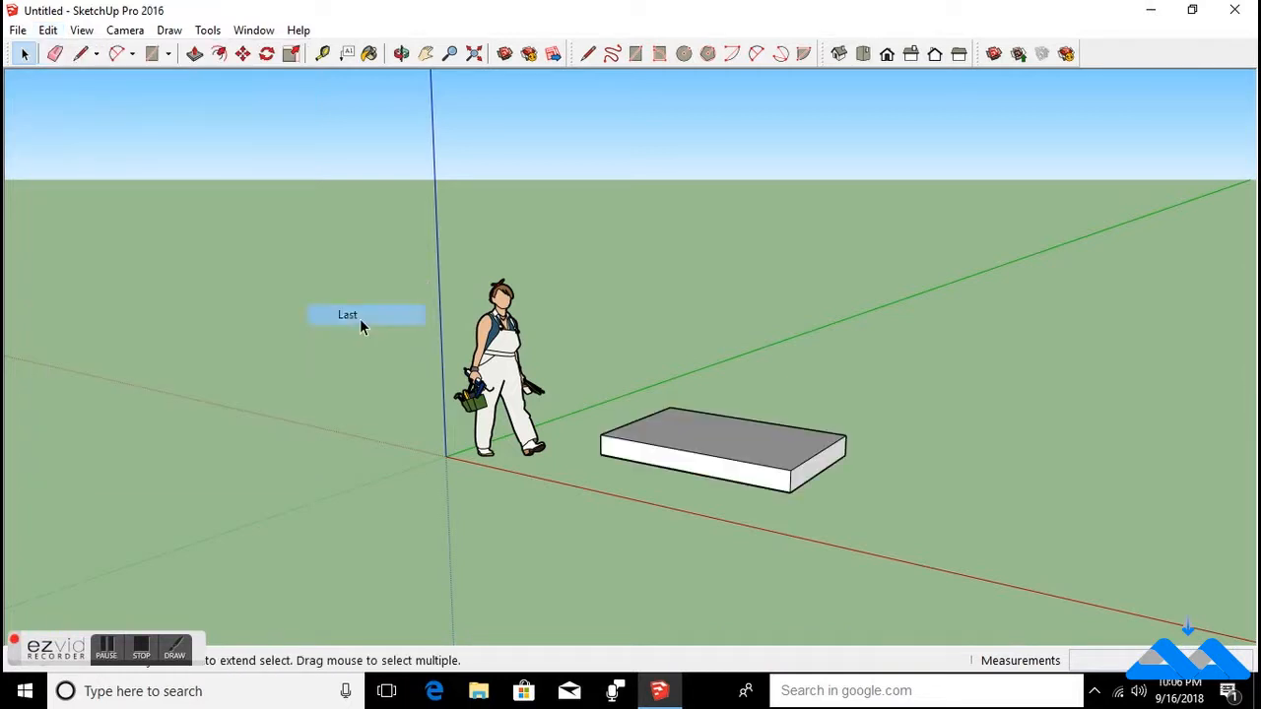
triple_click(744, 467)
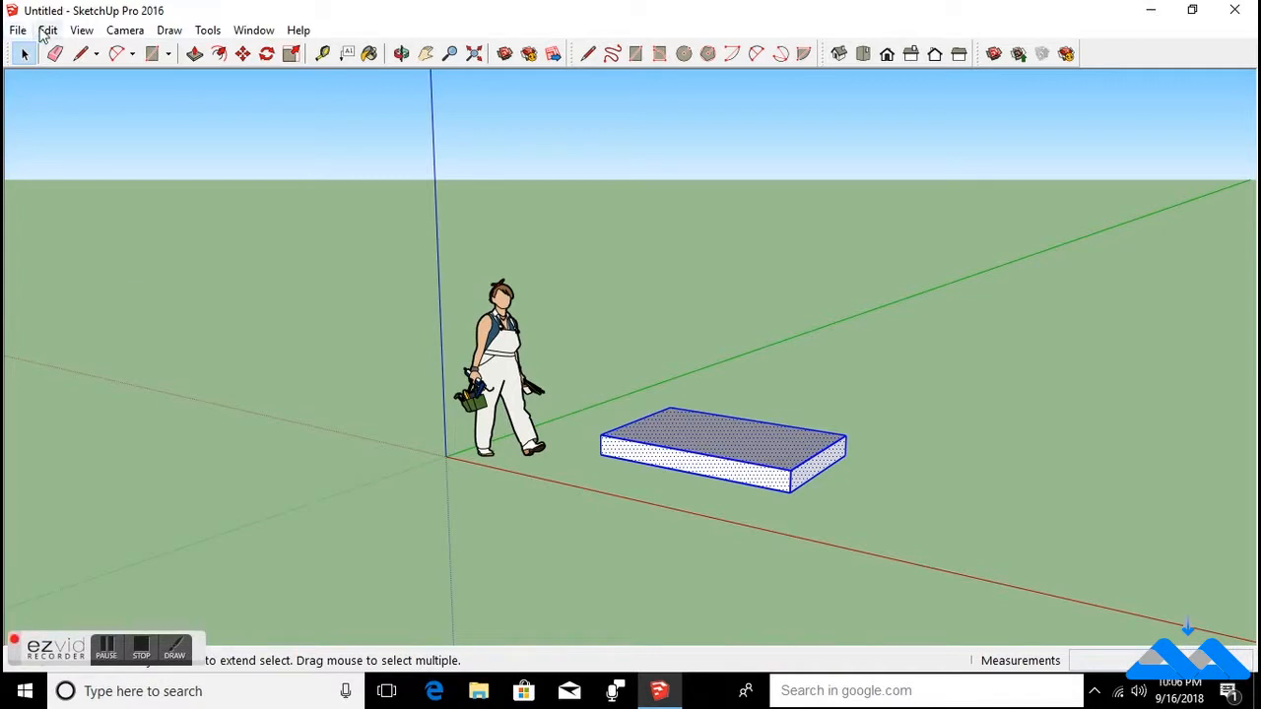
click(45, 31)
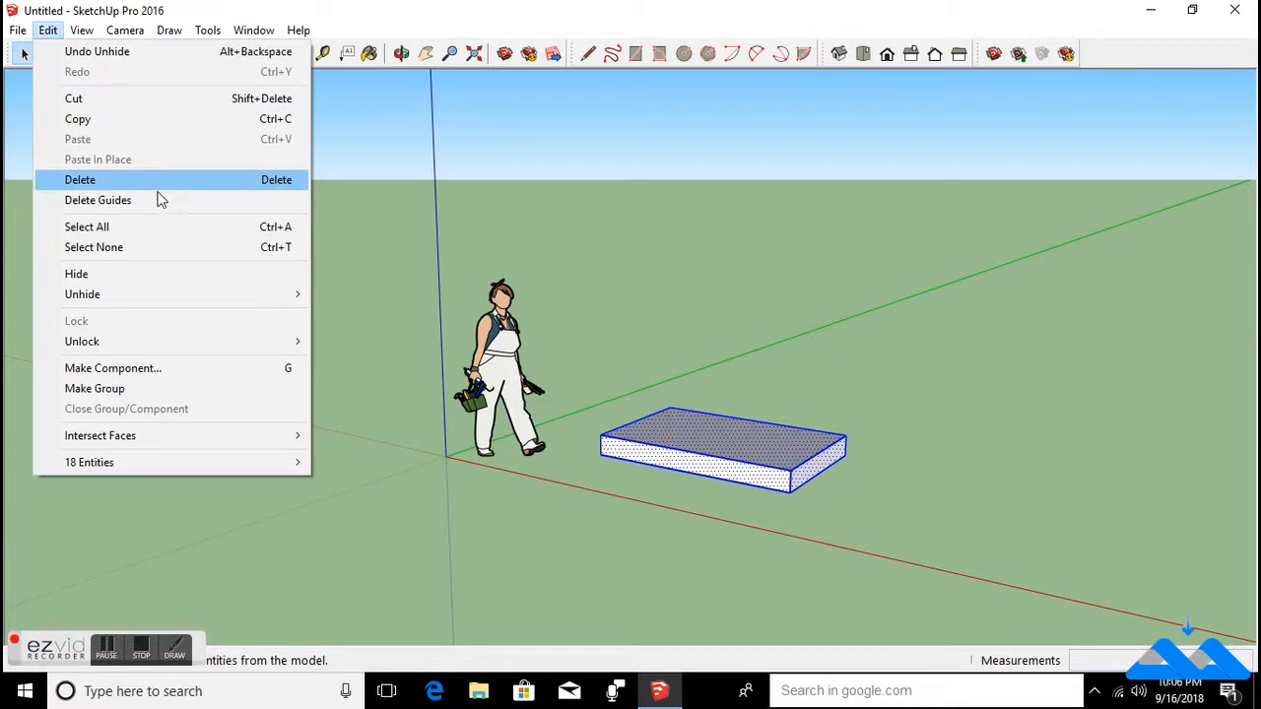
mouse_move(175, 347)
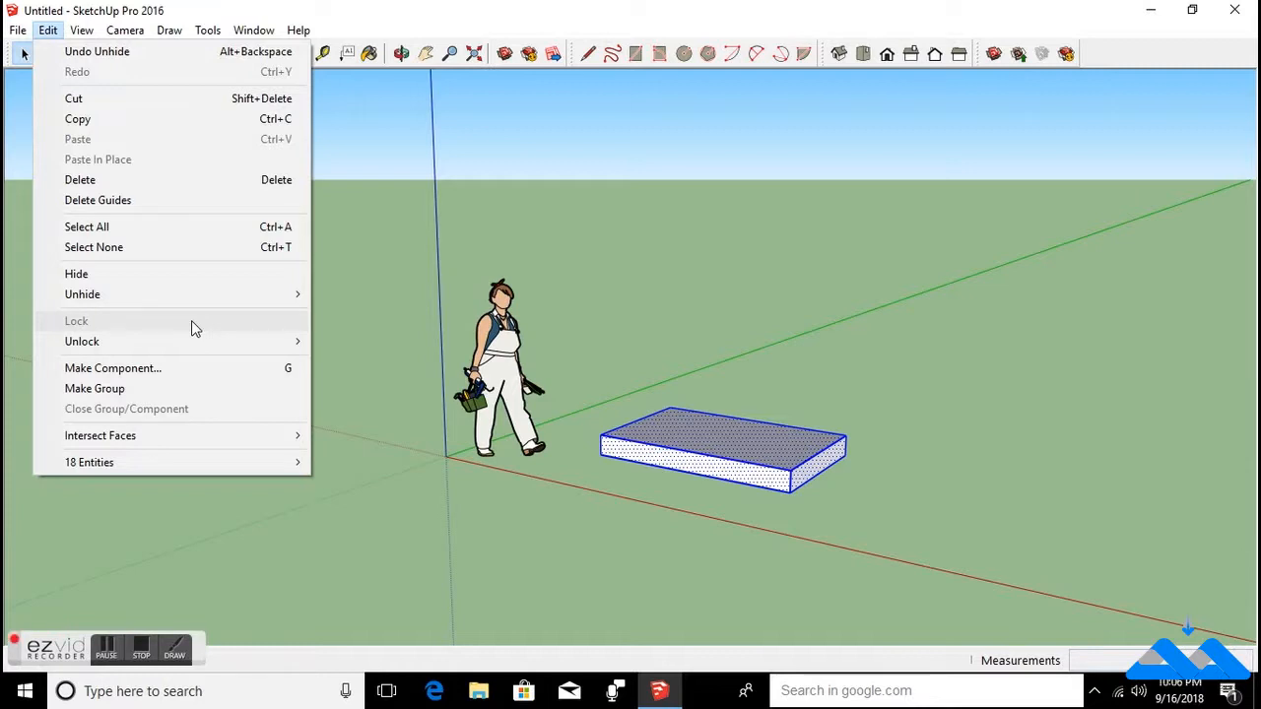
mouse_move(223, 341)
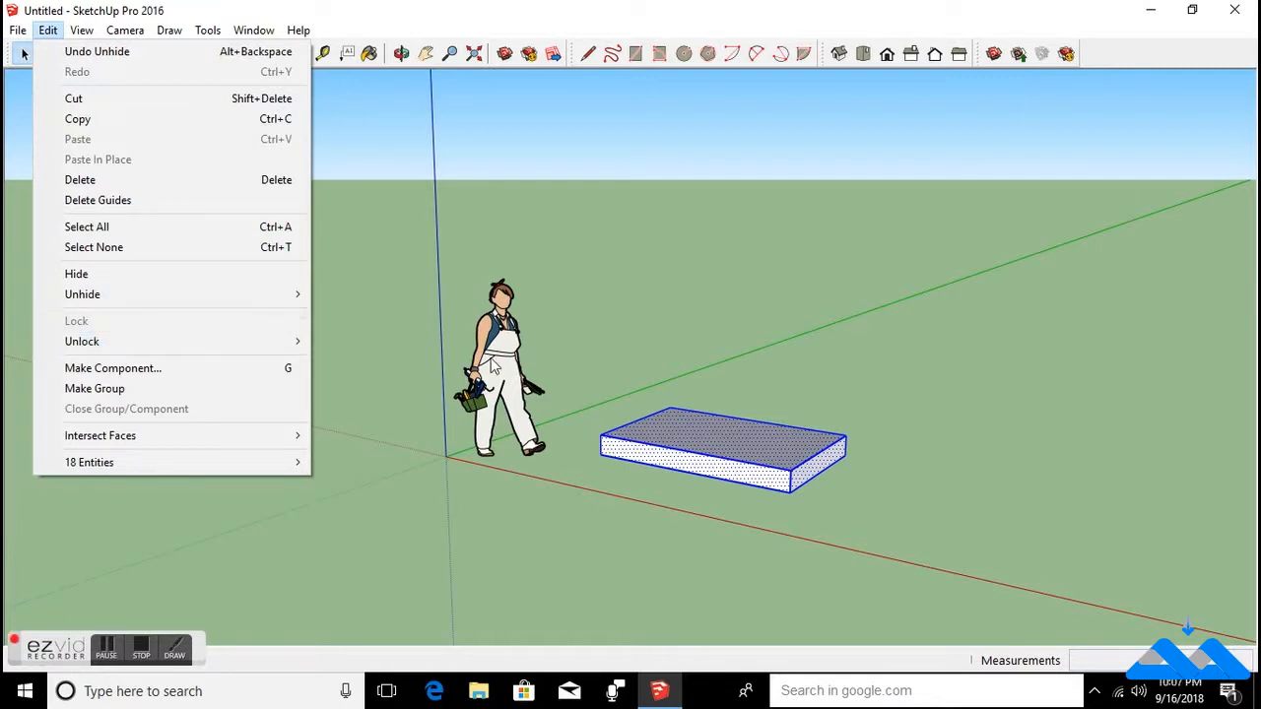
right_click(750, 459)
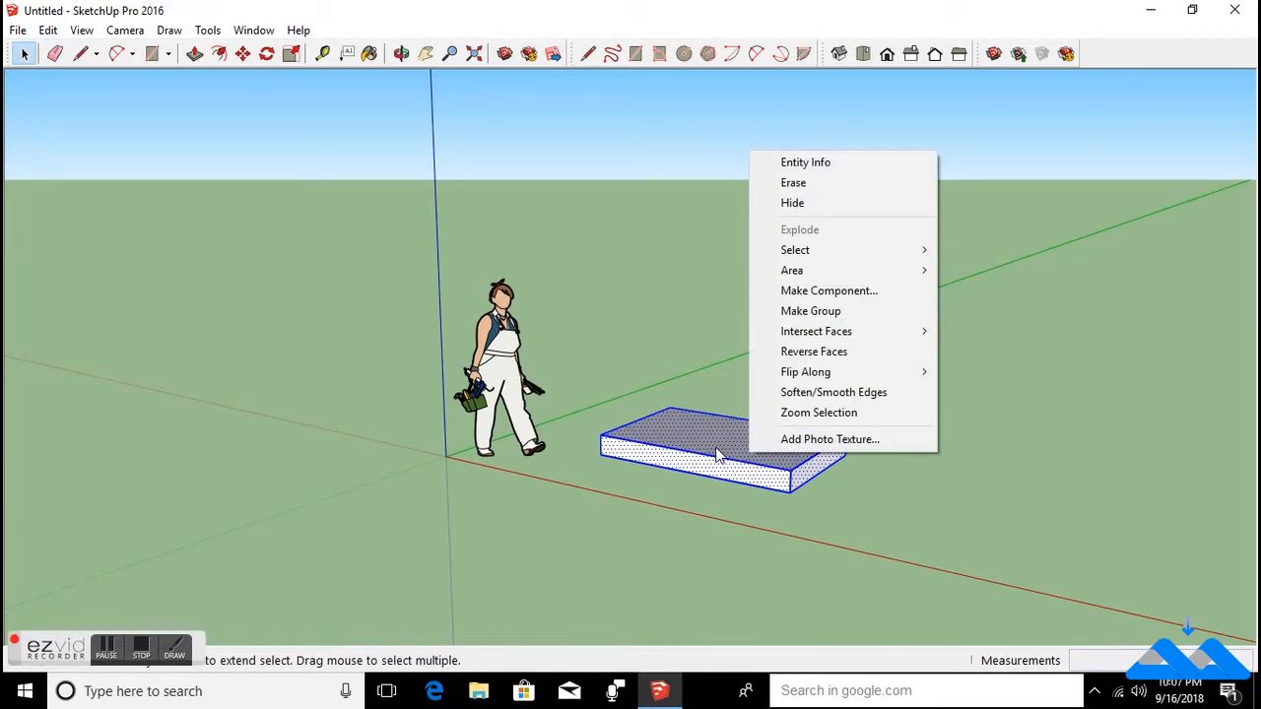
click(713, 509)
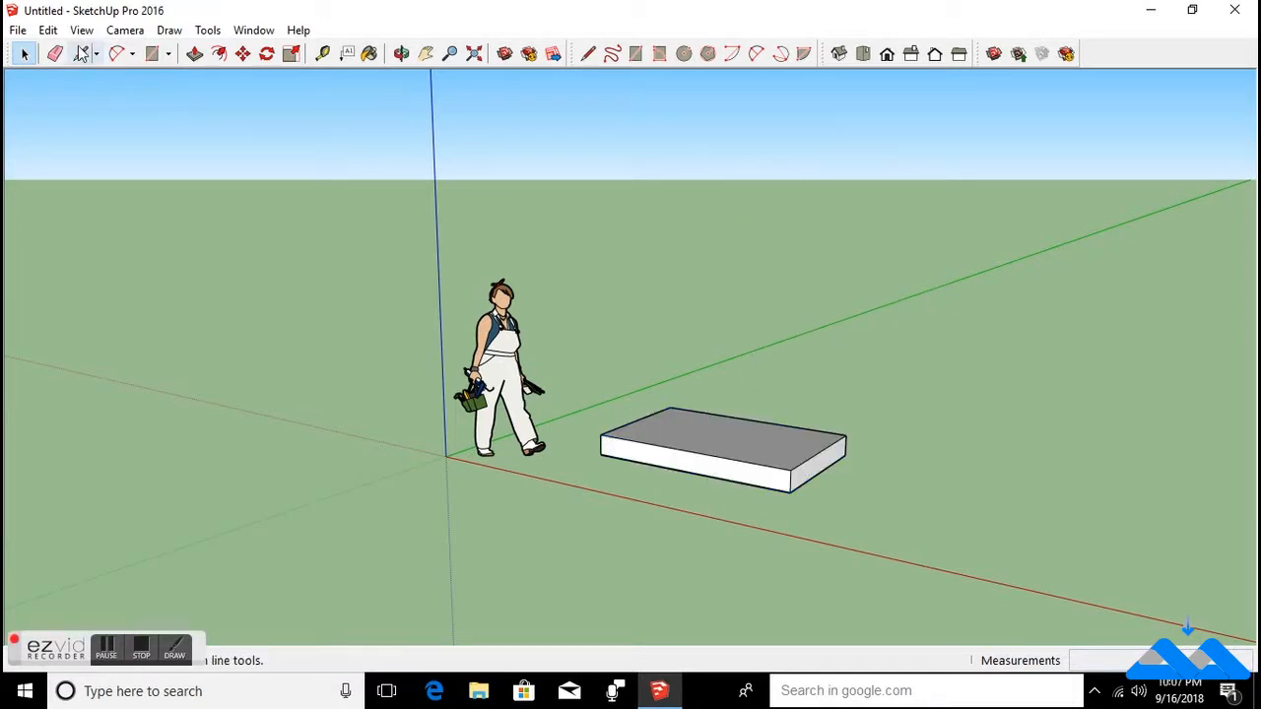
click(49, 29)
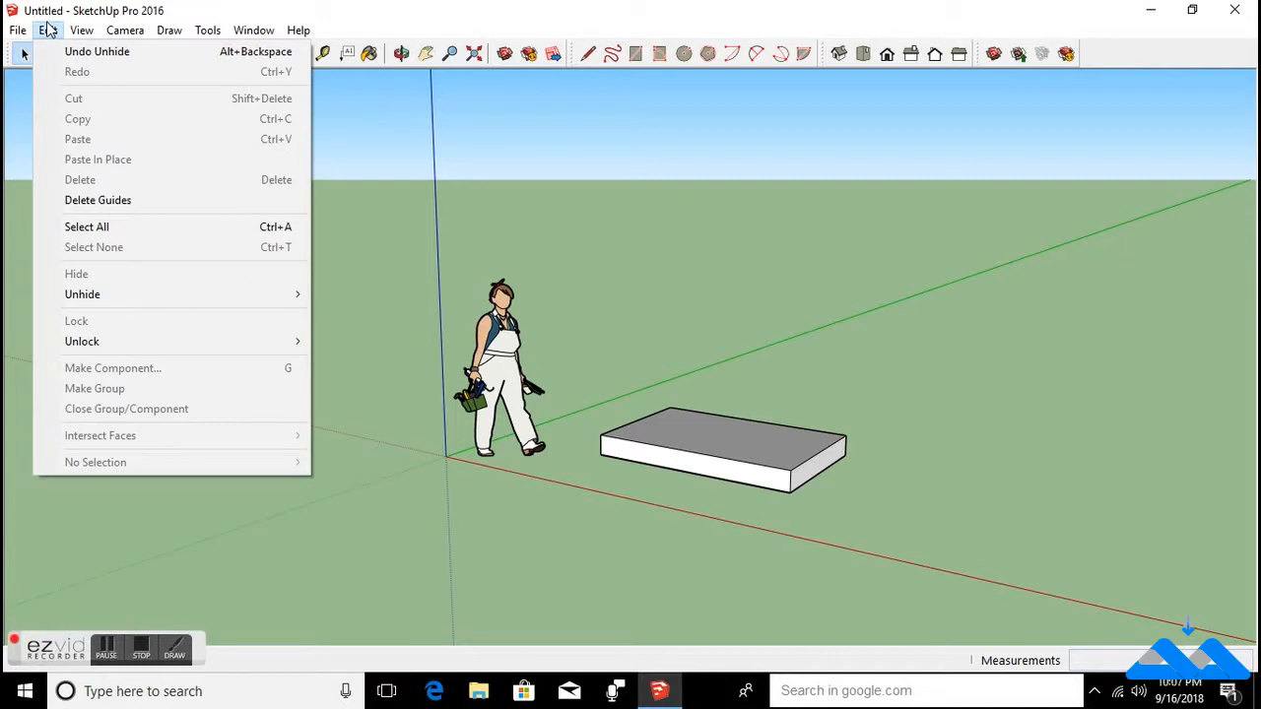
mouse_move(74, 30)
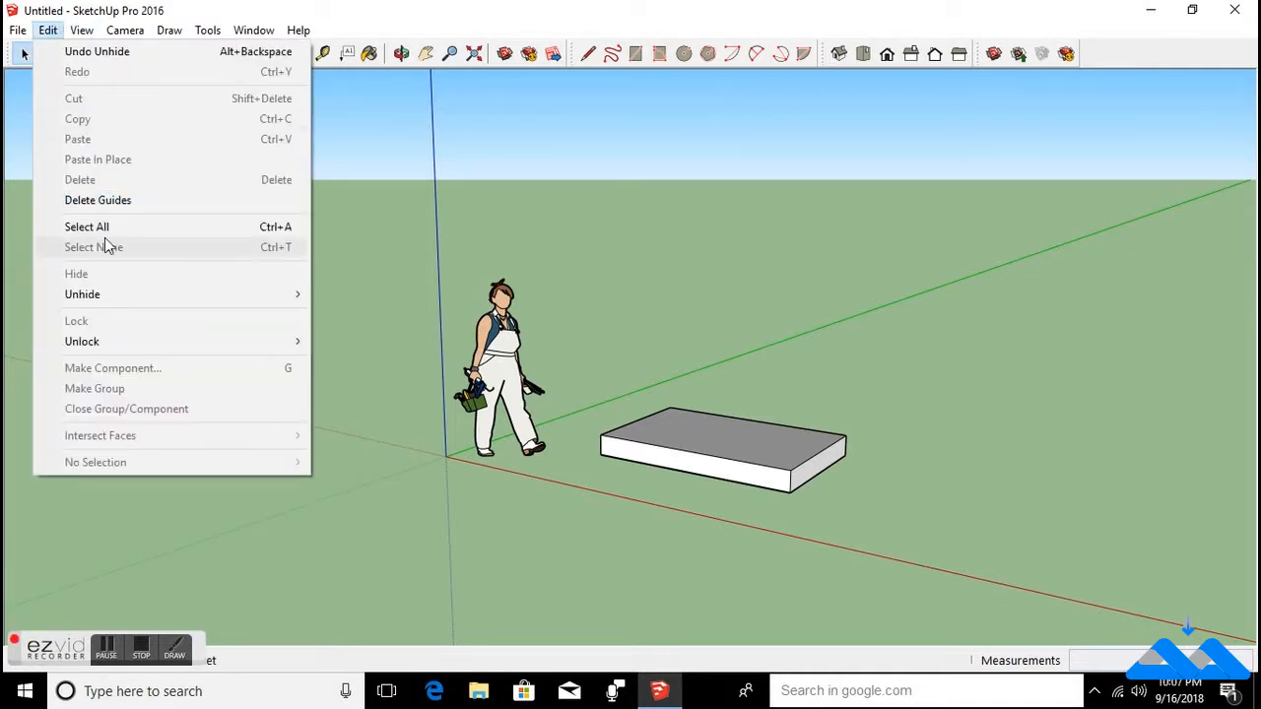
Make a group from all of the slab's connected faces and edges.
click(702, 444)
triple_click(702, 445)
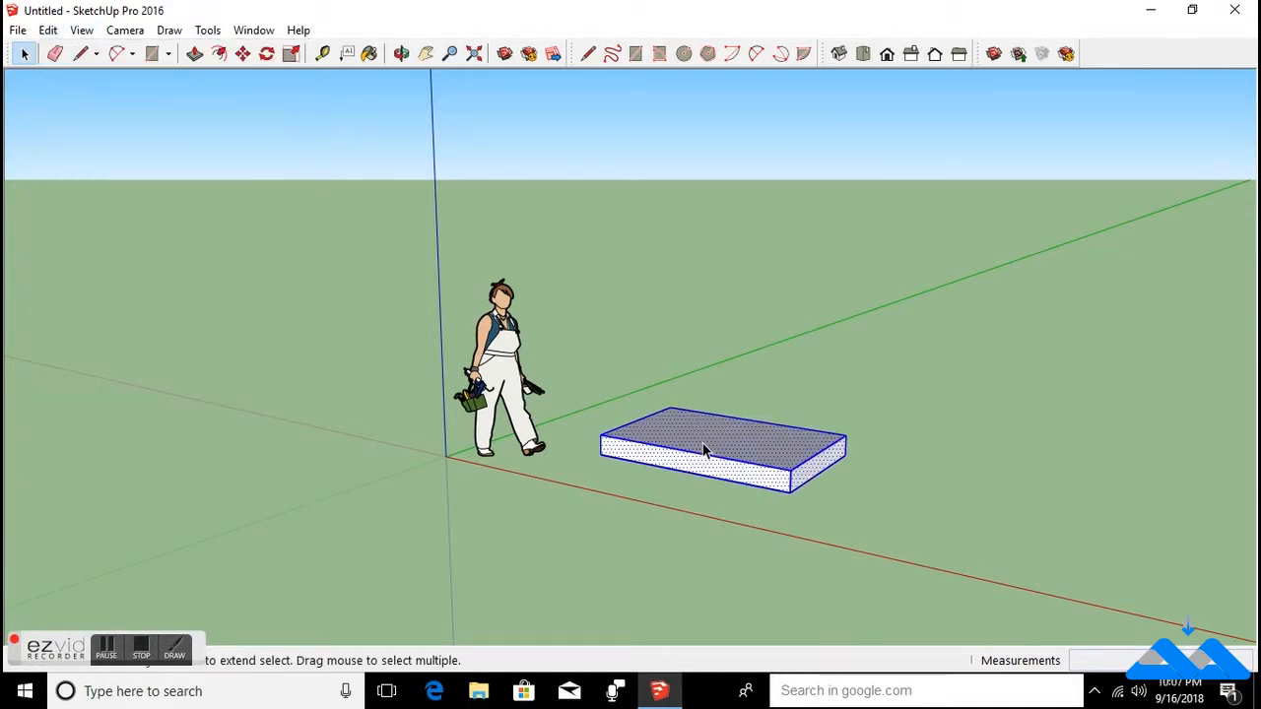
click(56, 31)
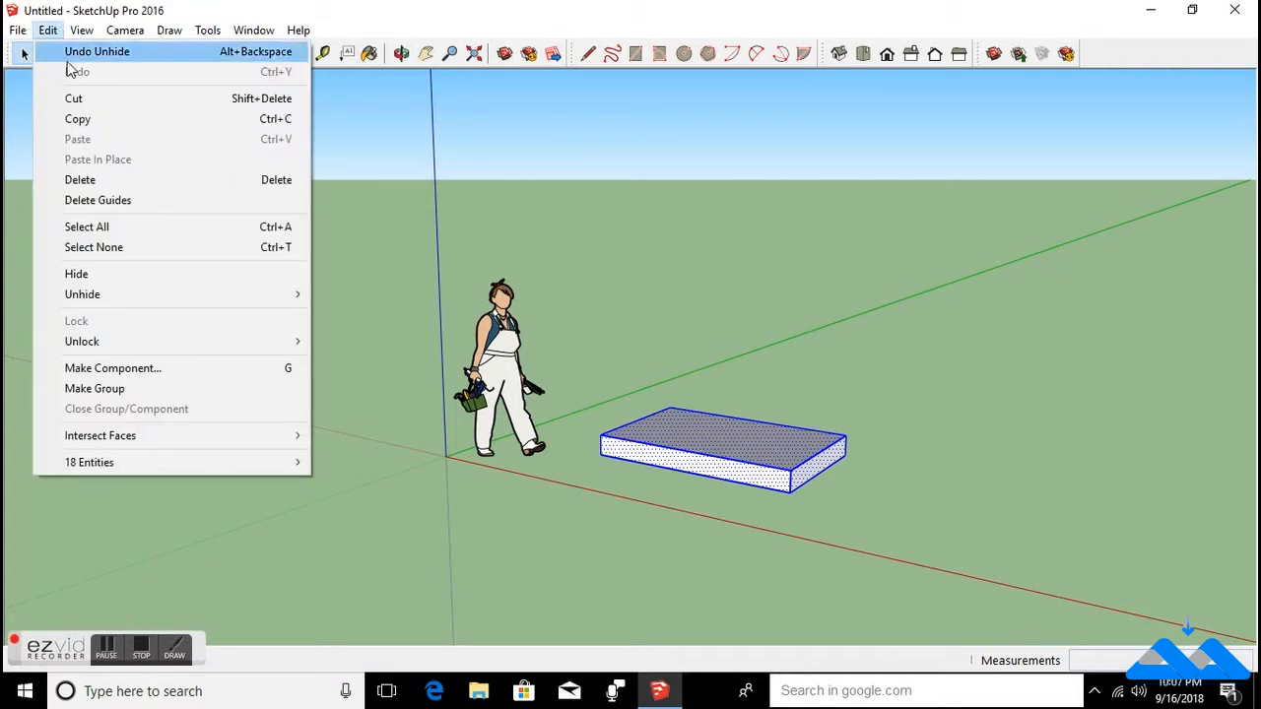
click(102, 390)
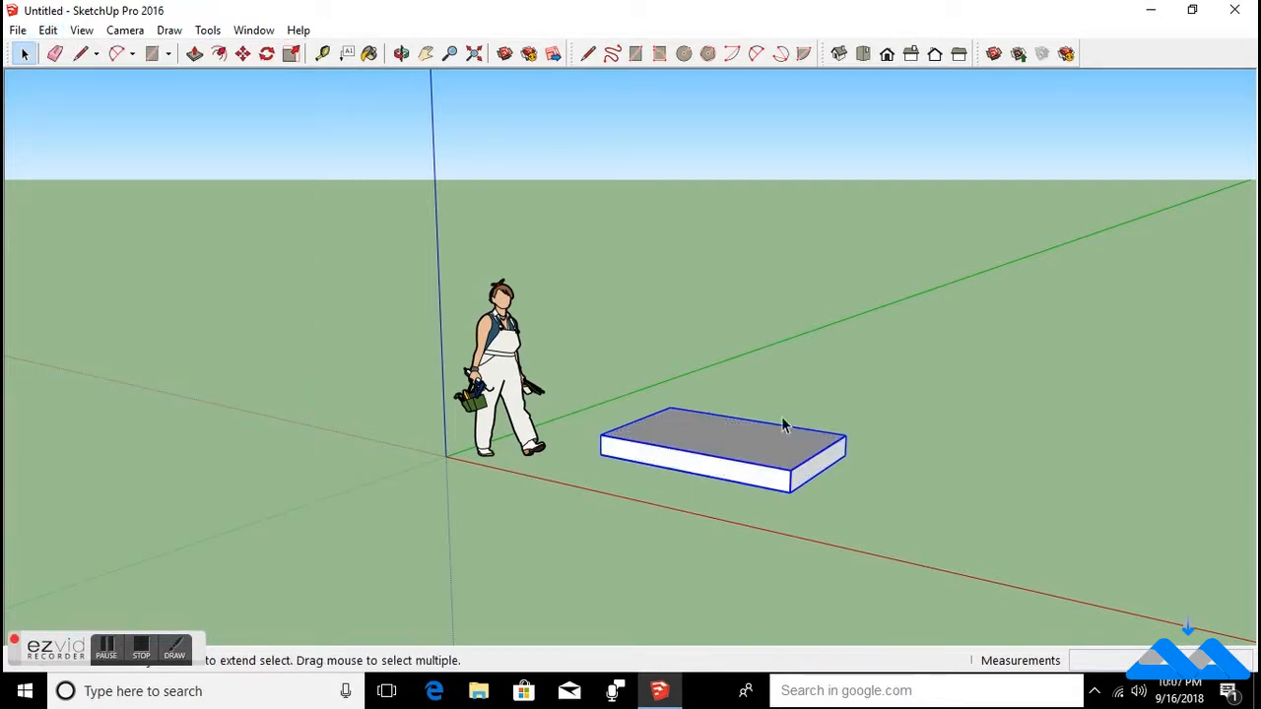
Try to move the grouped slab as a single object.
middle_drag(710, 471, 377, 541)
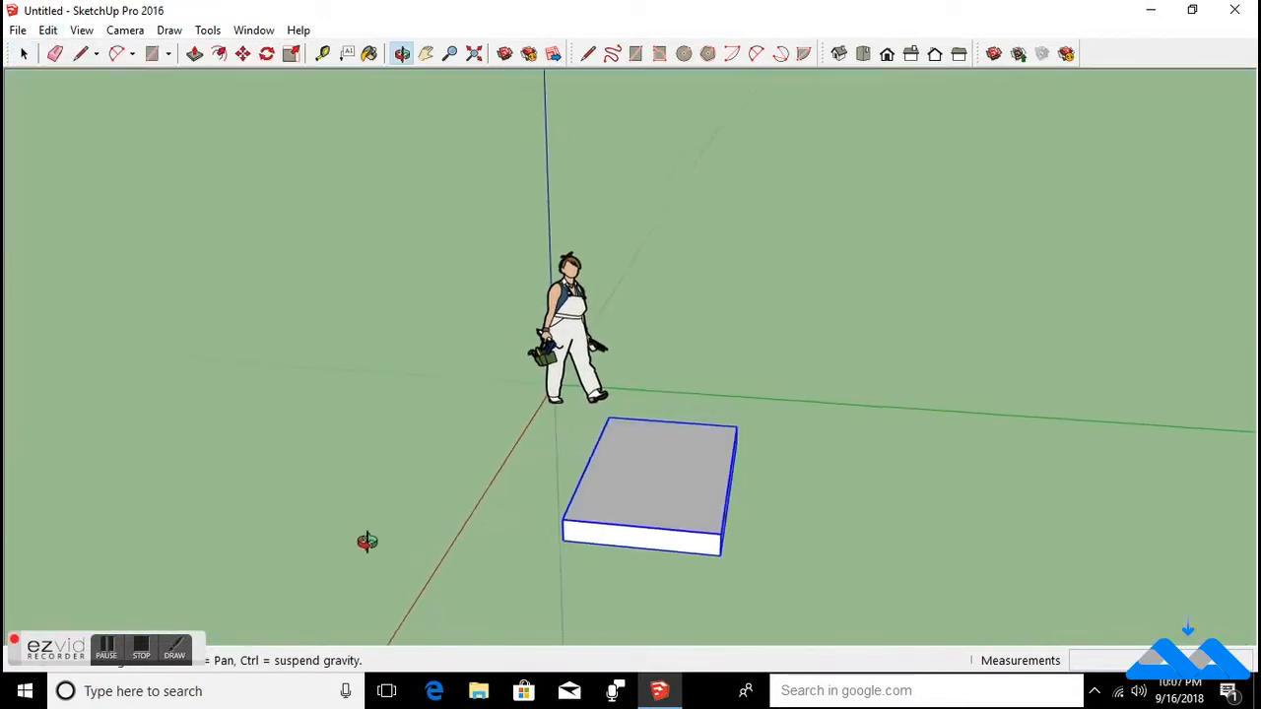
middle_drag(650, 512, 876, 526)
scroll(705, 459, up, 2)
middle_drag(705, 468, 774, 445)
key(m)
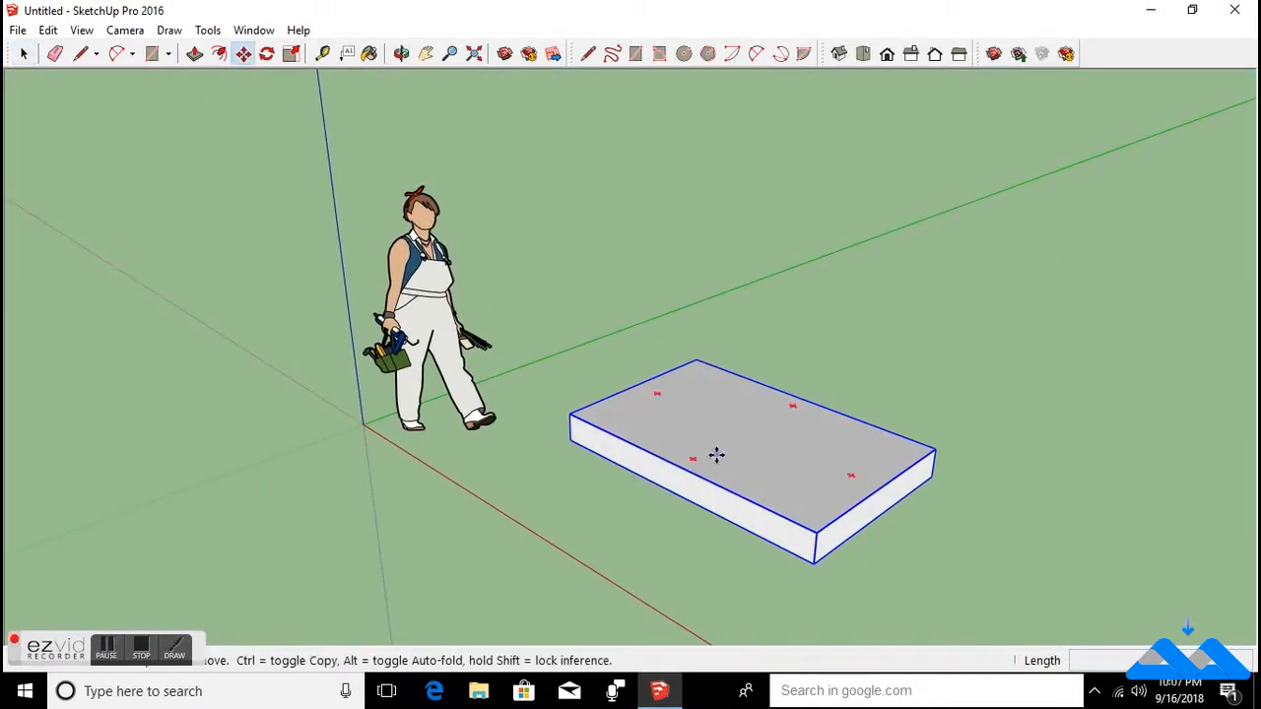
click(717, 456)
key(Escape)
scroll(581, 431, down, 3)
scroll(664, 448, up, 3)
key(space)
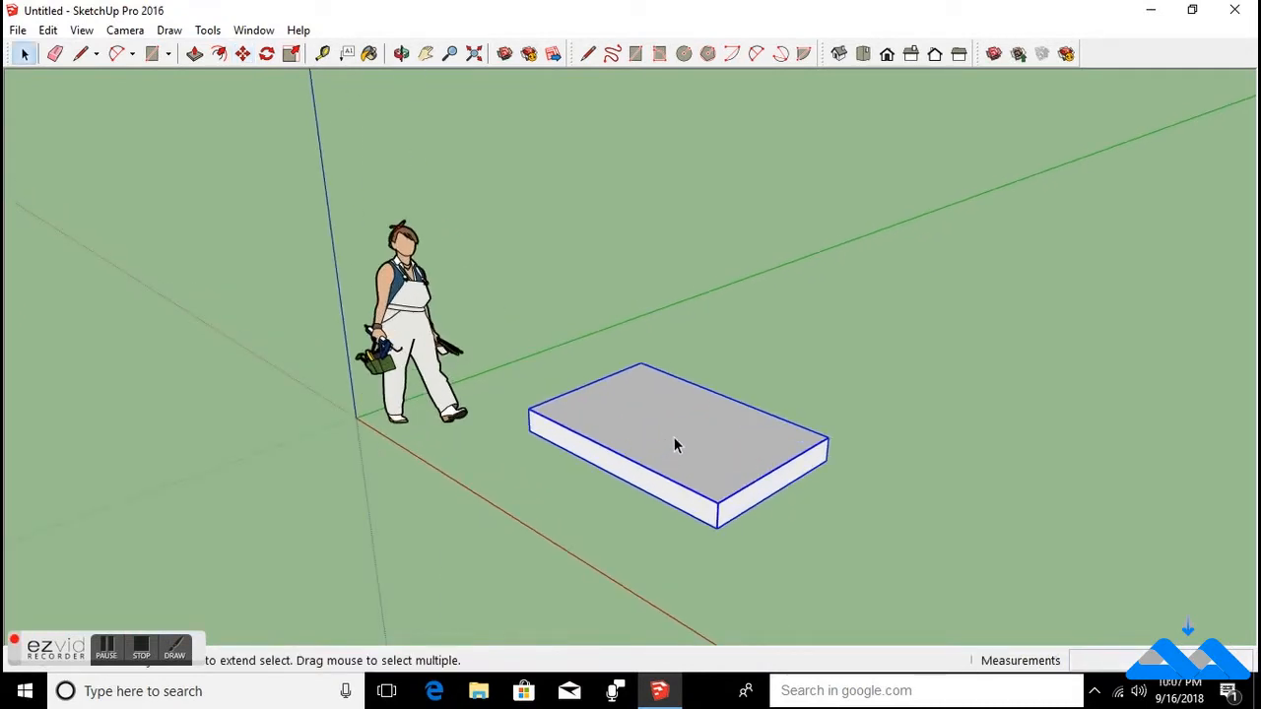
Open the slab group for editing and close it again, twice in a row.
double_click(674, 439)
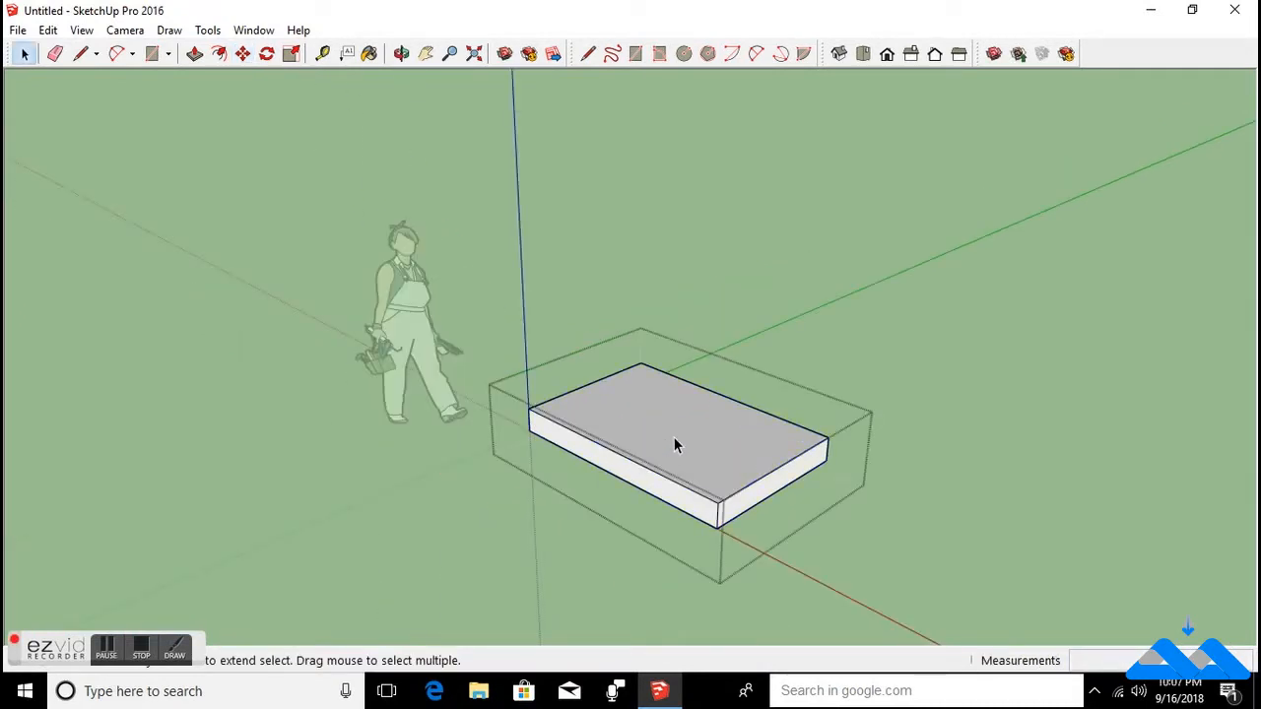
key(Escape)
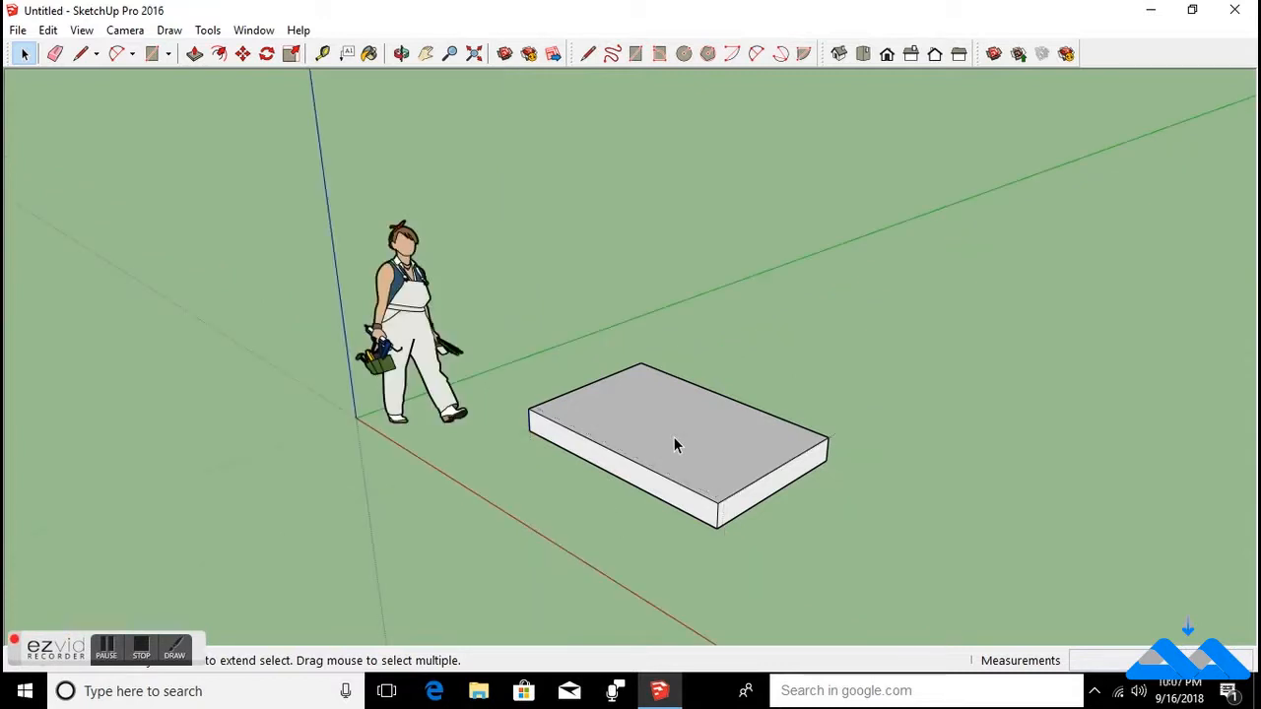
double_click(674, 439)
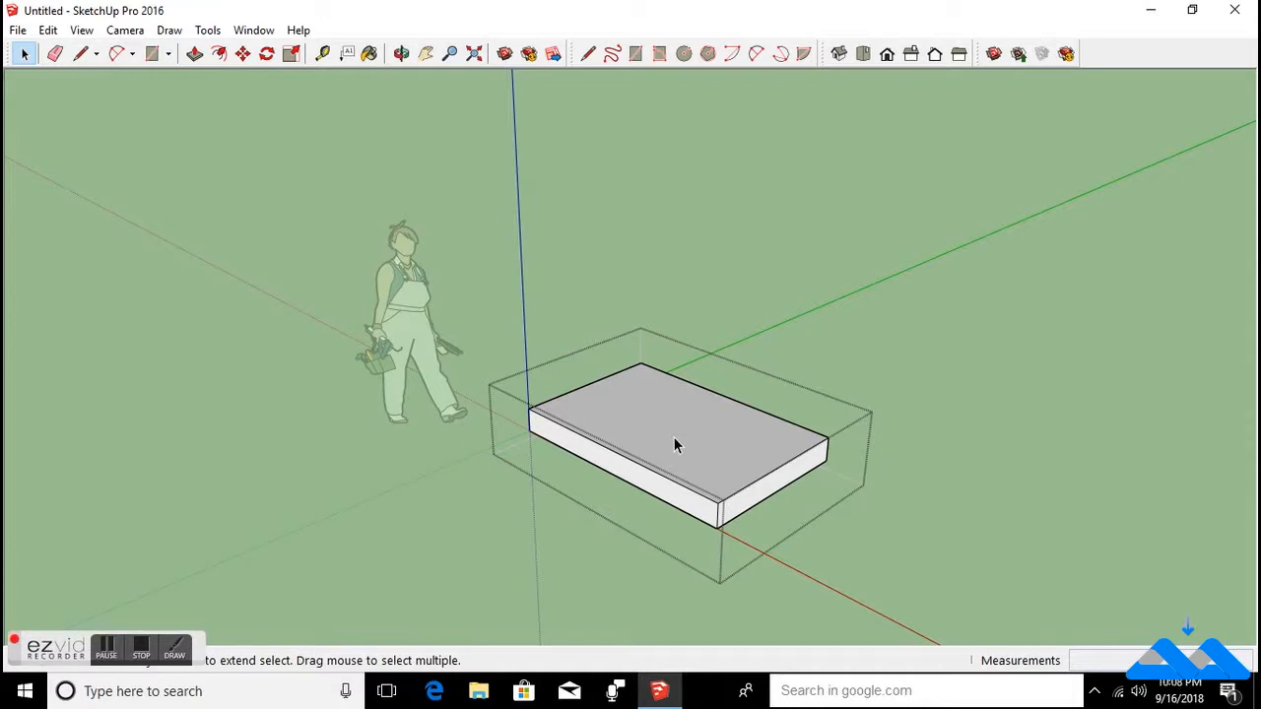
key(Escape)
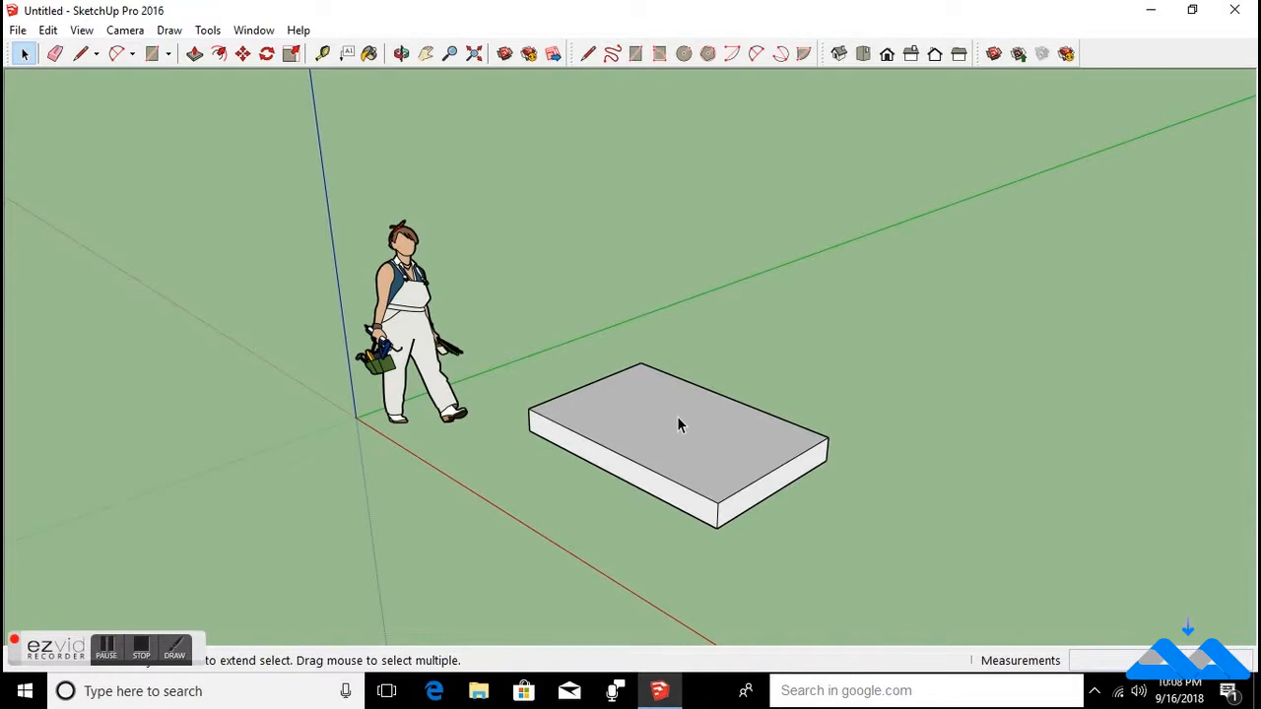
Explode the slab group back into loose geometry and select only its top face.
click(670, 453)
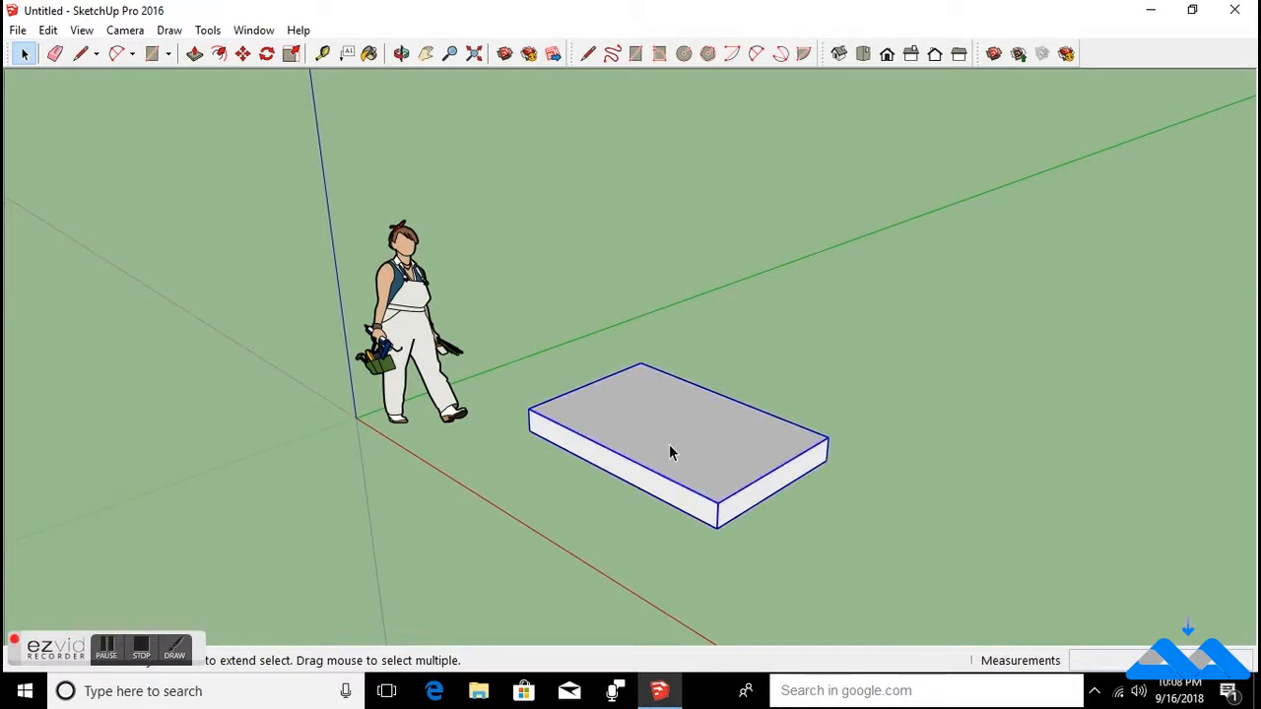
right_click(670, 452)
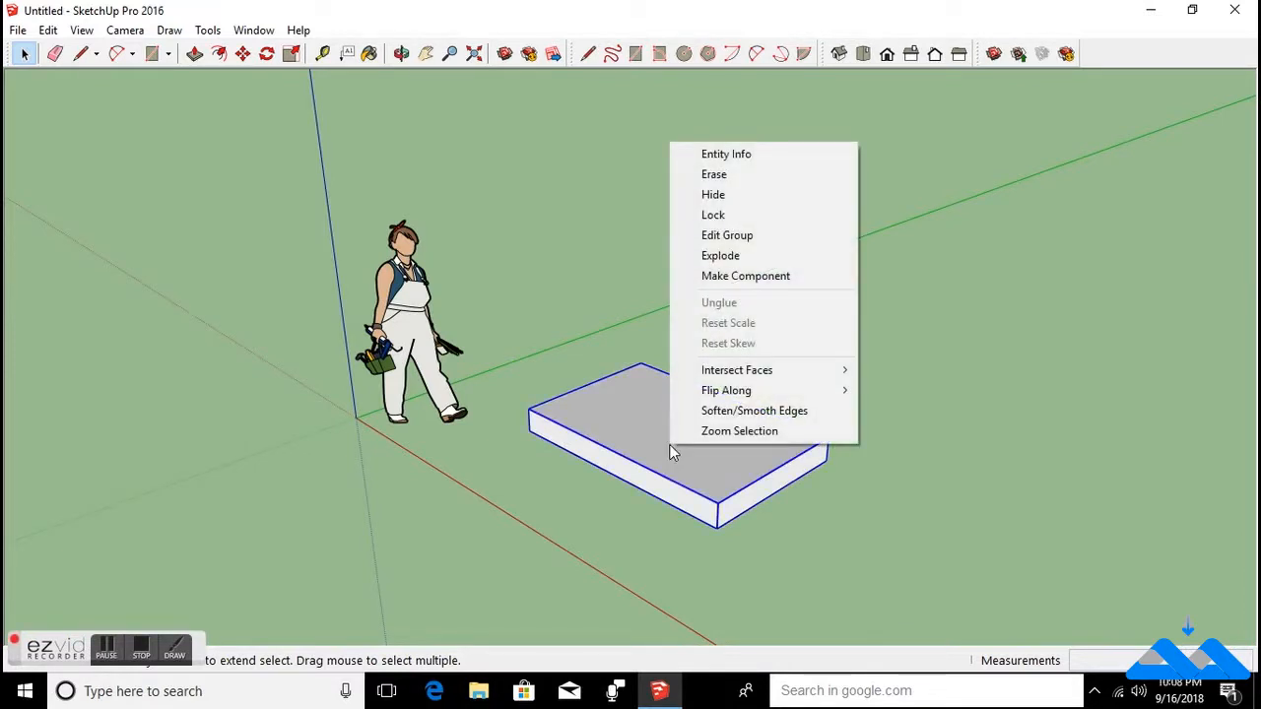
click(731, 258)
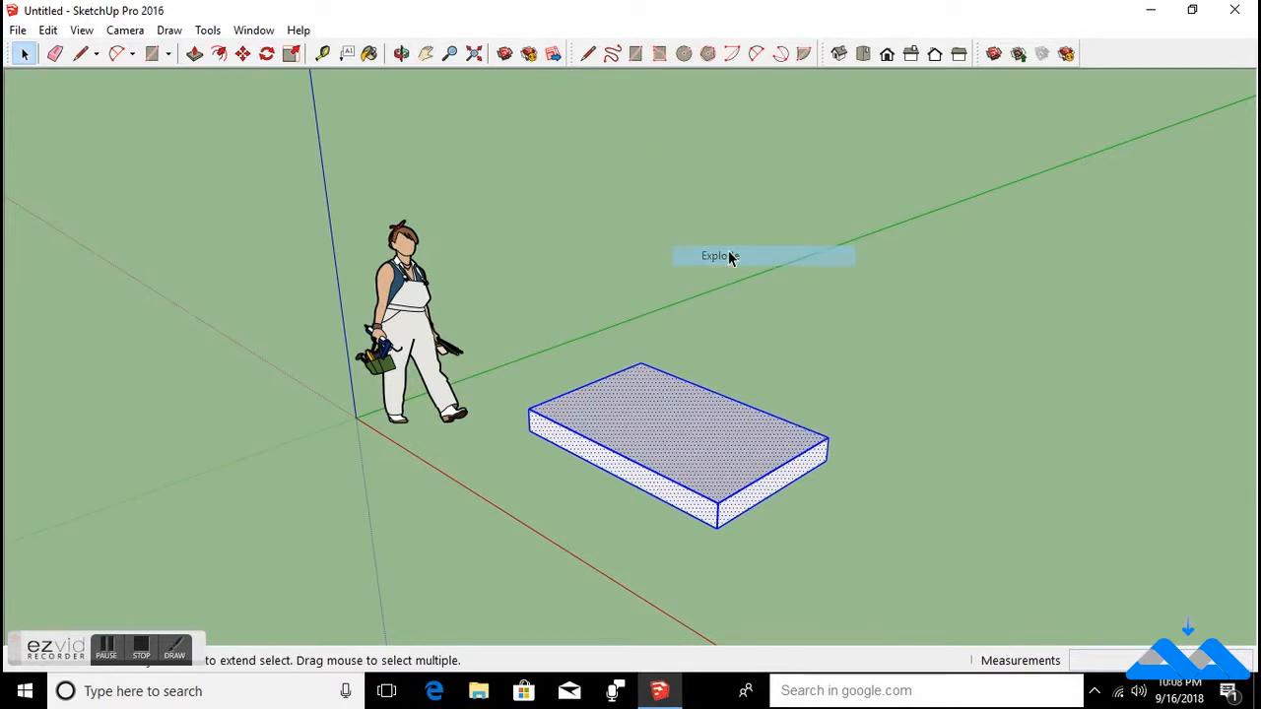
click(707, 456)
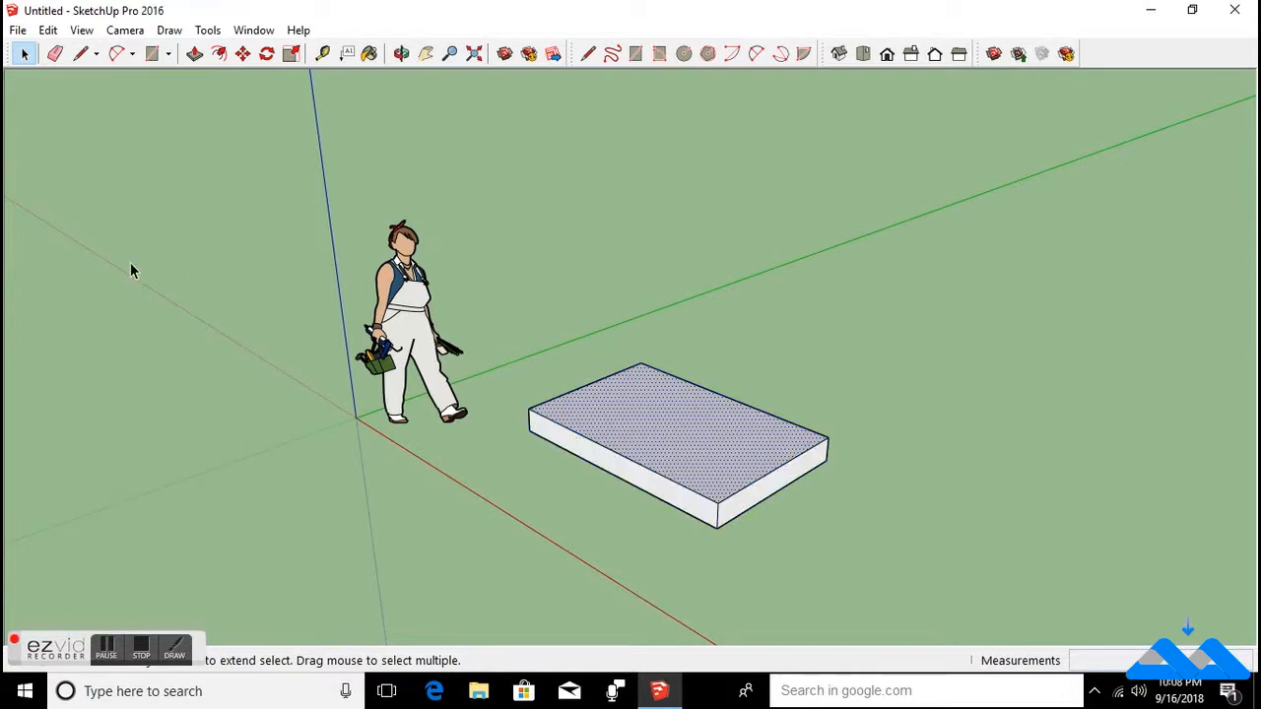
scroll(472, 370, down, 3)
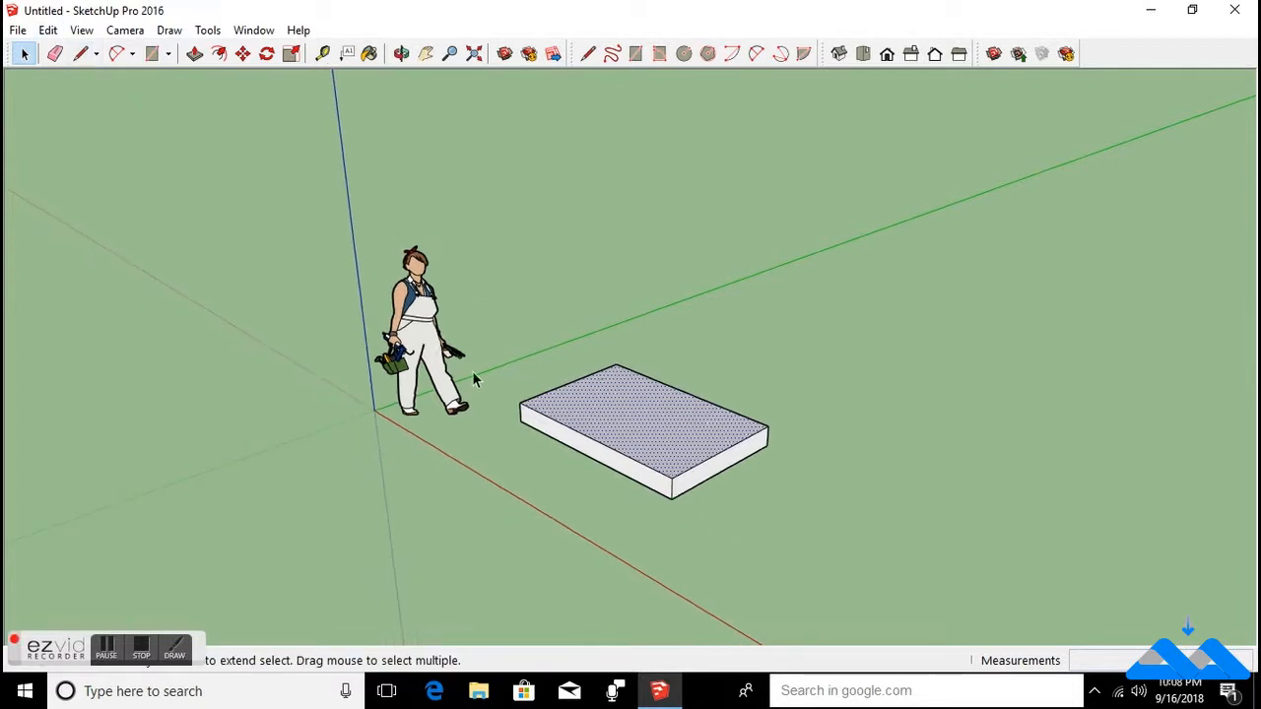
scroll(622, 448, up, 3)
double_click(627, 421)
click(628, 421)
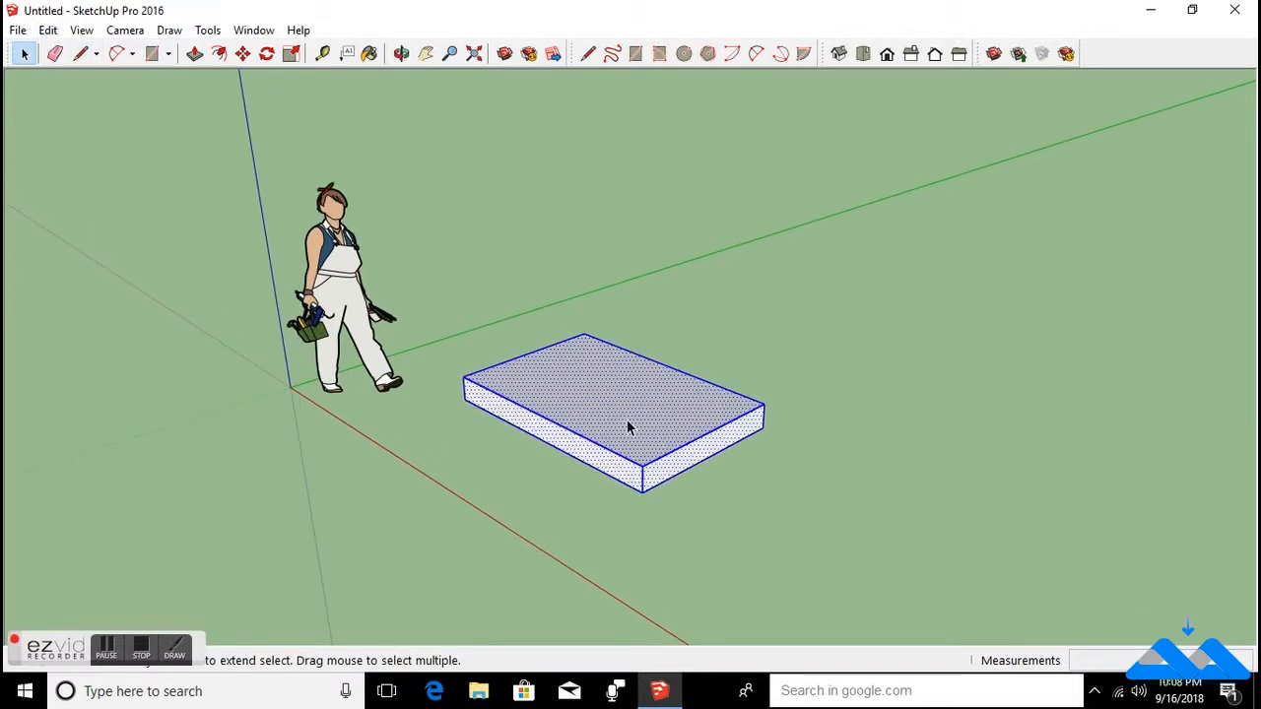
right_click(611, 394)
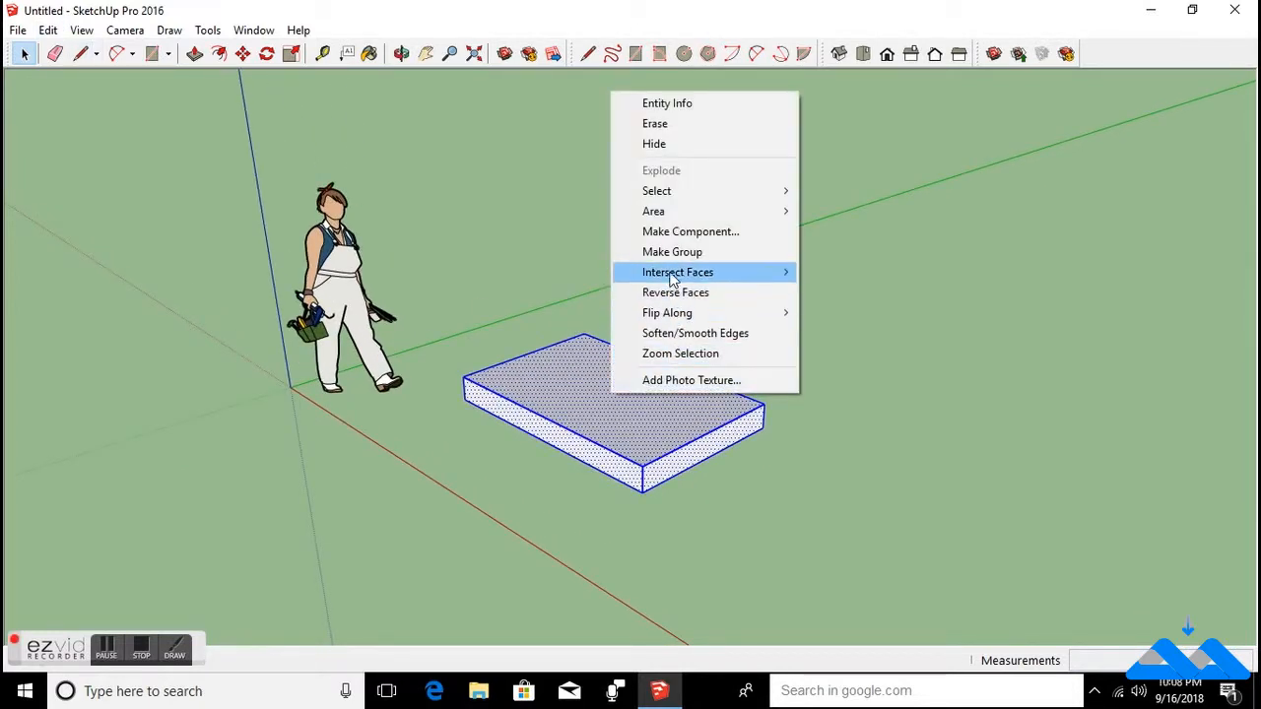
click(588, 399)
Select the entire slab with all its connected geometry and paste a duplicate of it farther along the red axis.
triple_click(588, 399)
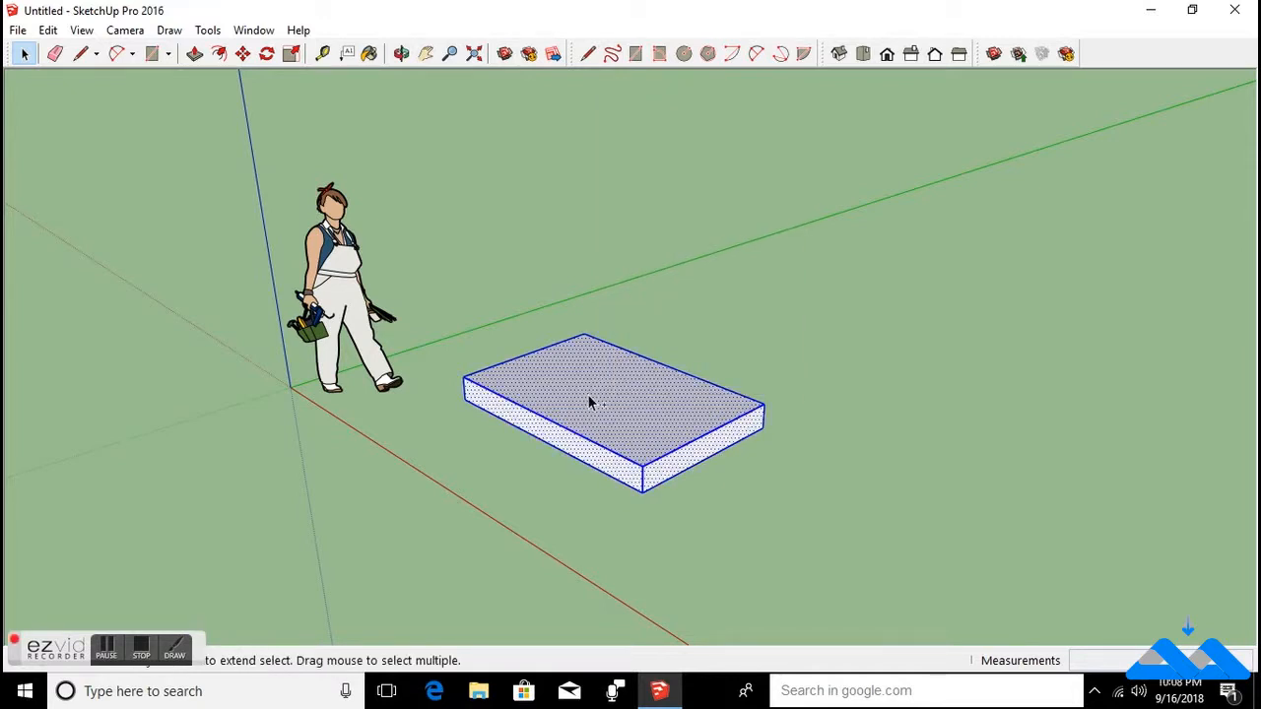
scroll(550, 355, down, 3)
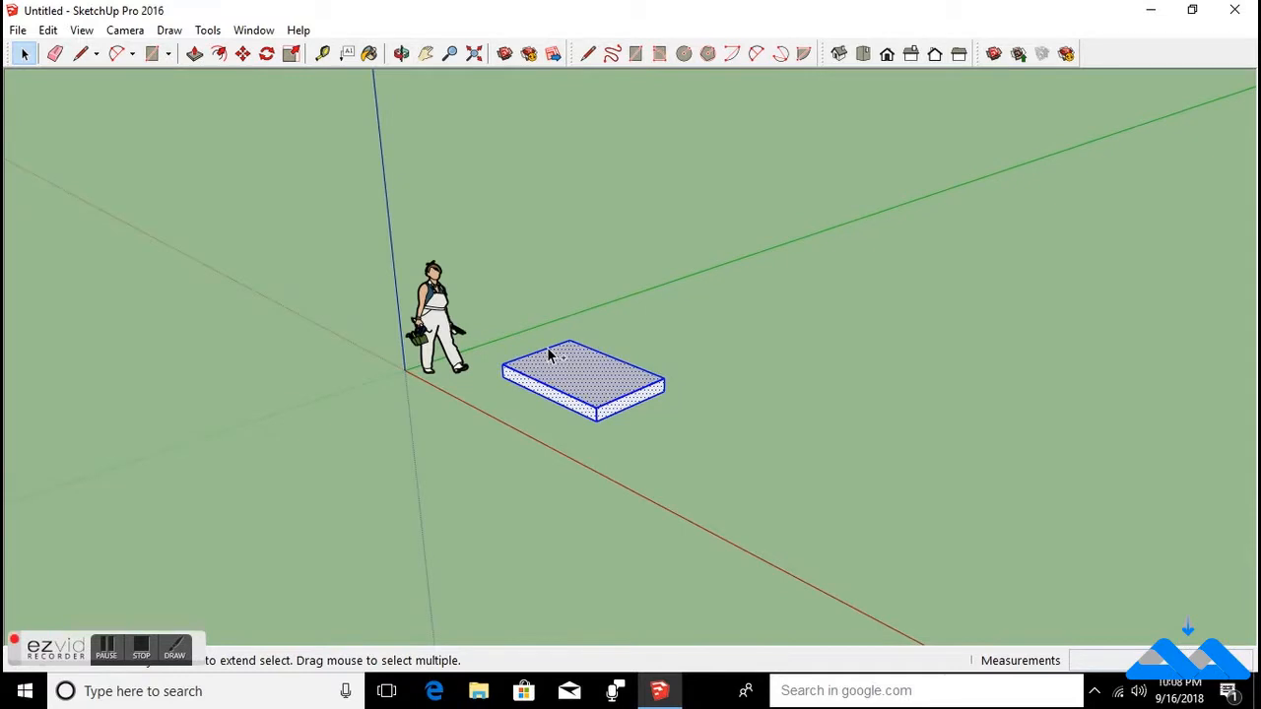
key(ctrl+v)
click(675, 473)
key(space)
click(736, 471)
Make a group from all connected faces and edges of the original slab near the figure.
click(577, 385)
scroll(785, 485, up, 2)
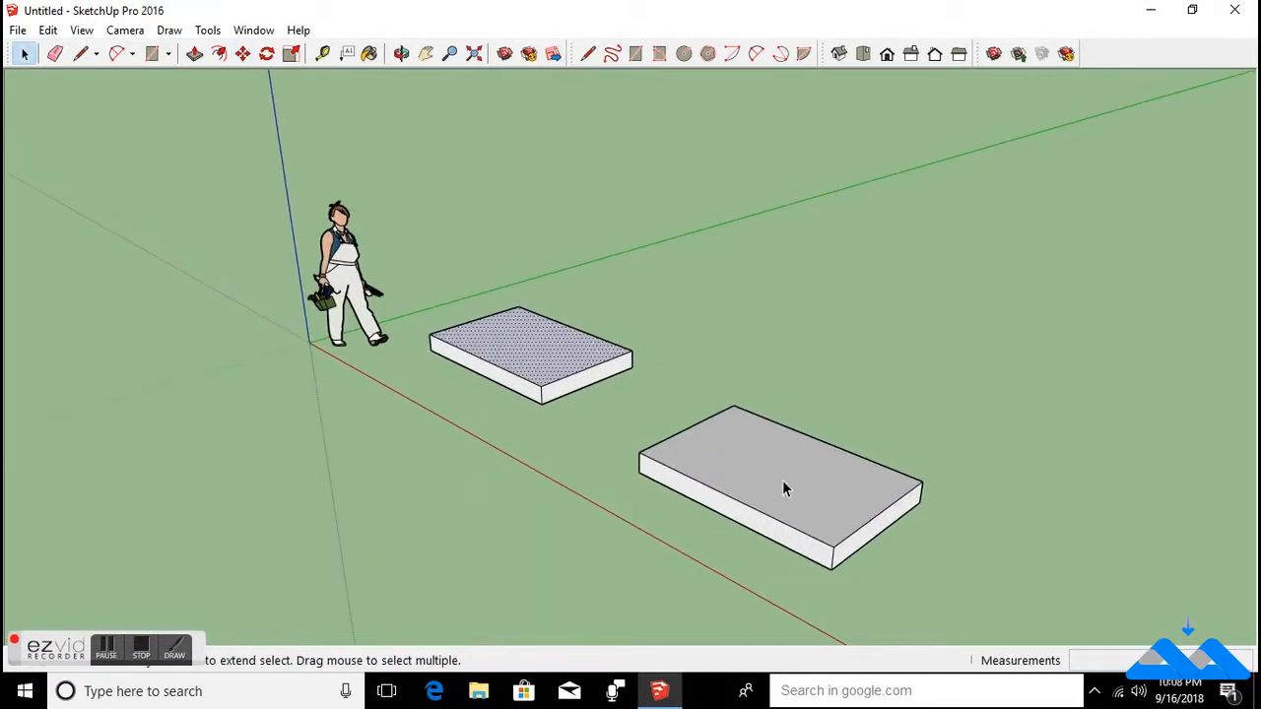
middle_drag(662, 479, 865, 518)
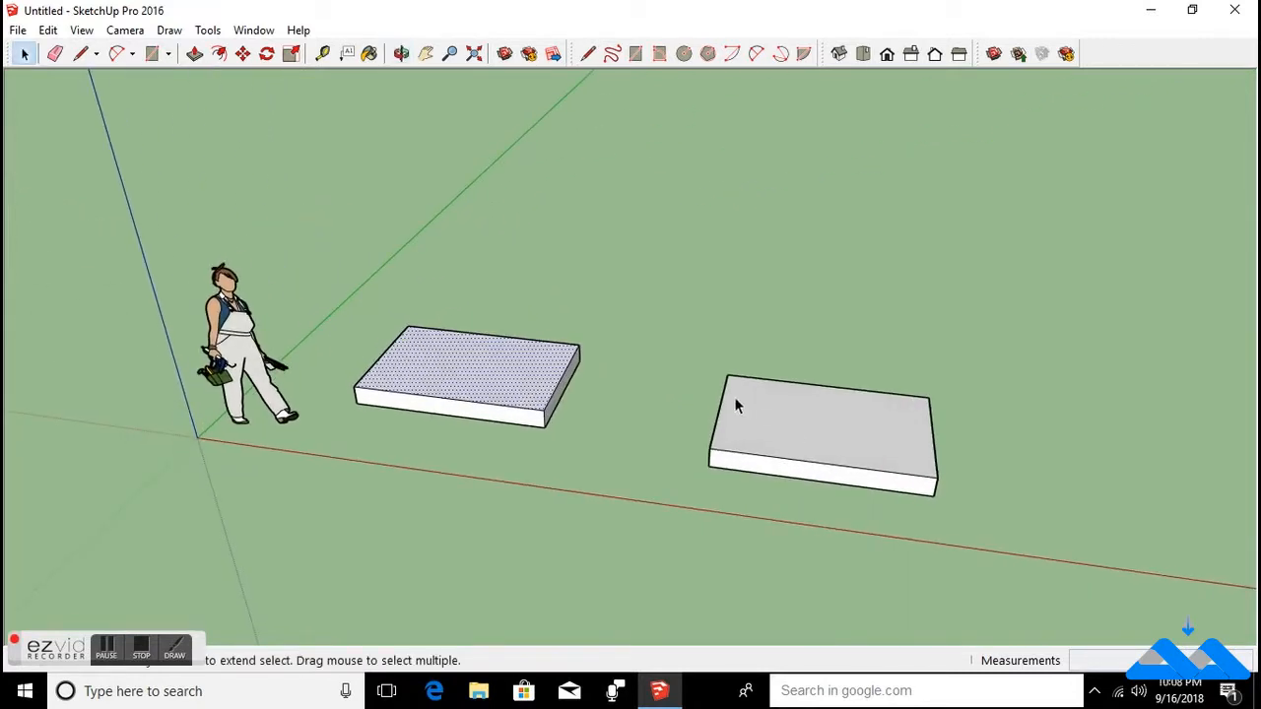
scroll(600, 454, down, 2)
scroll(527, 406, up, 3)
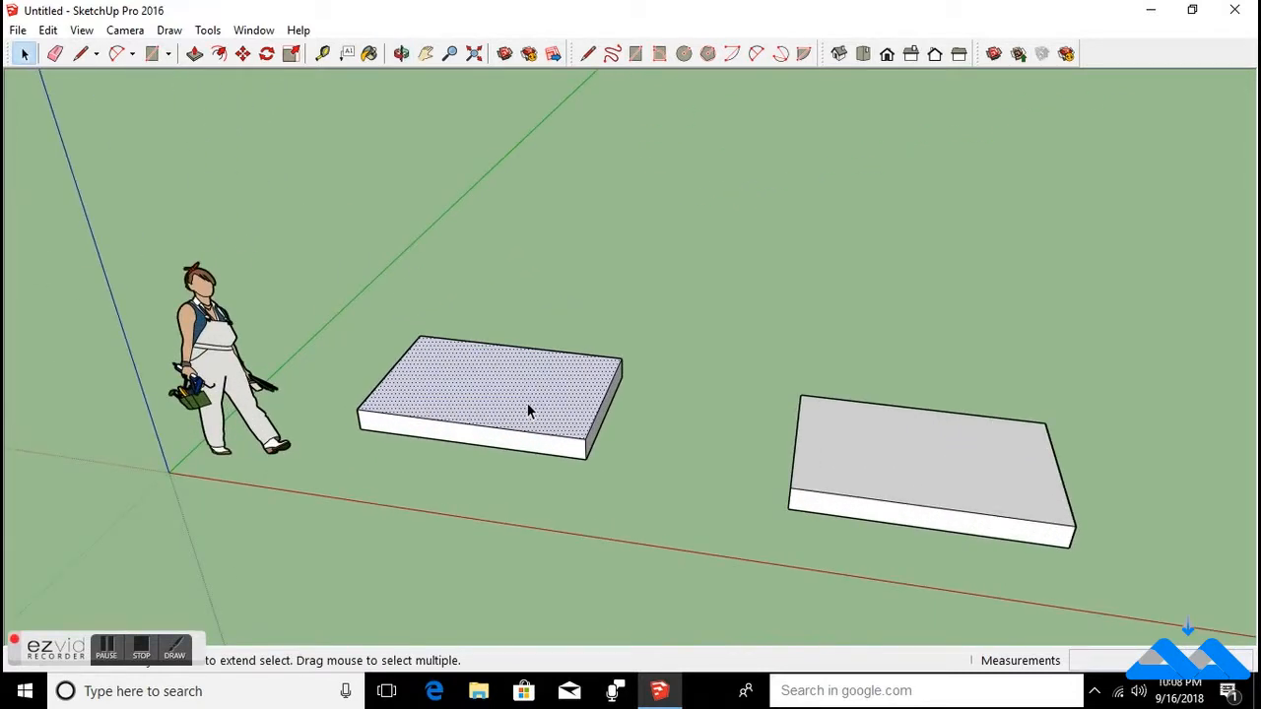
scroll(527, 404, down, 2)
scroll(527, 408, up, 3)
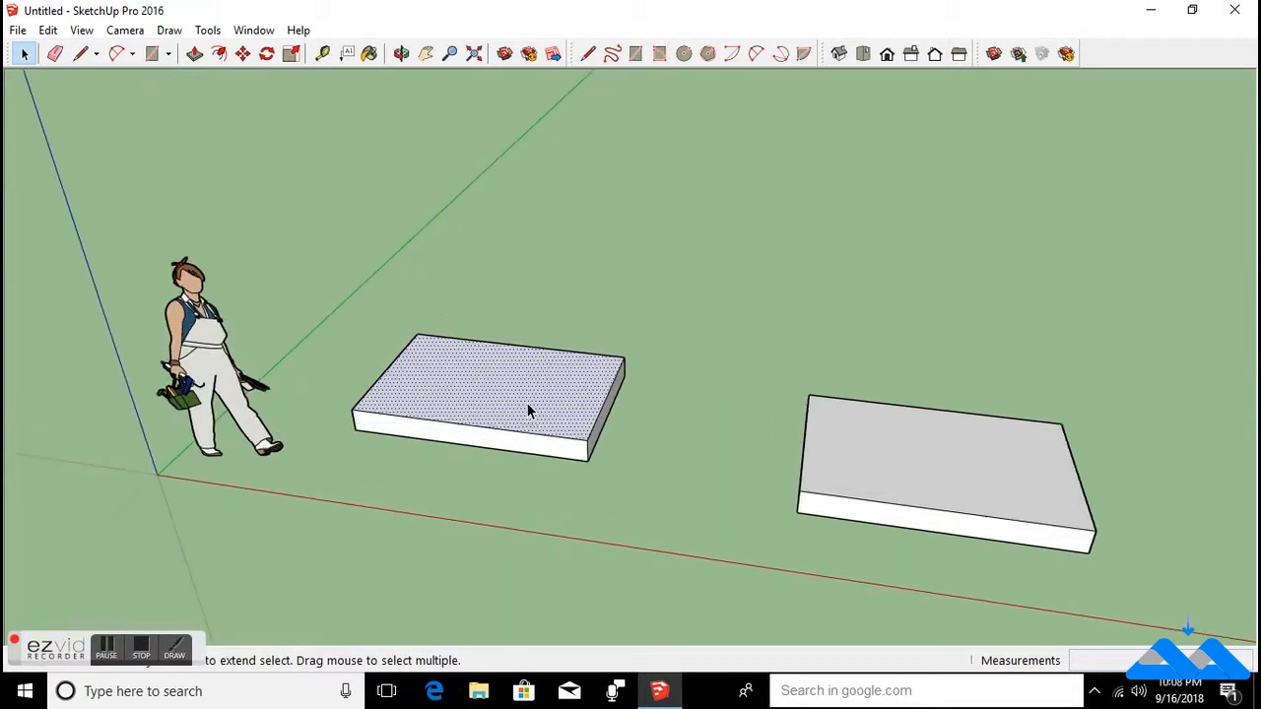
triple_click(527, 404)
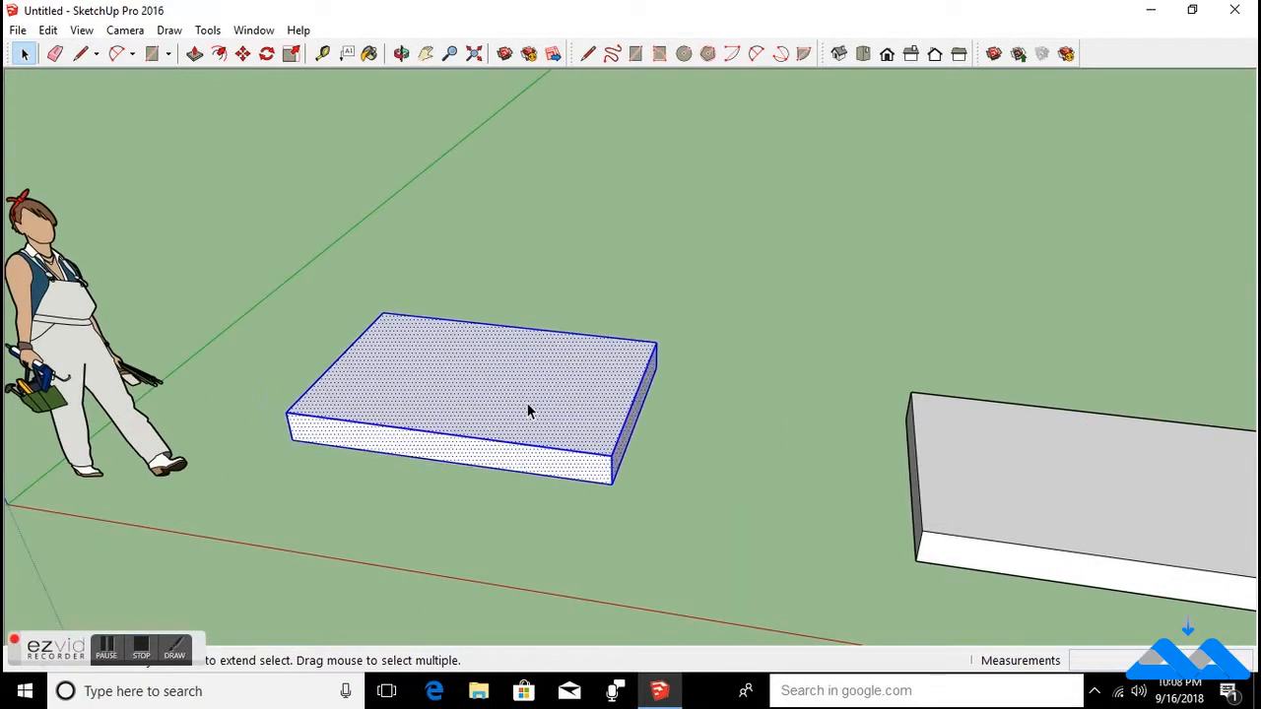
click(48, 30)
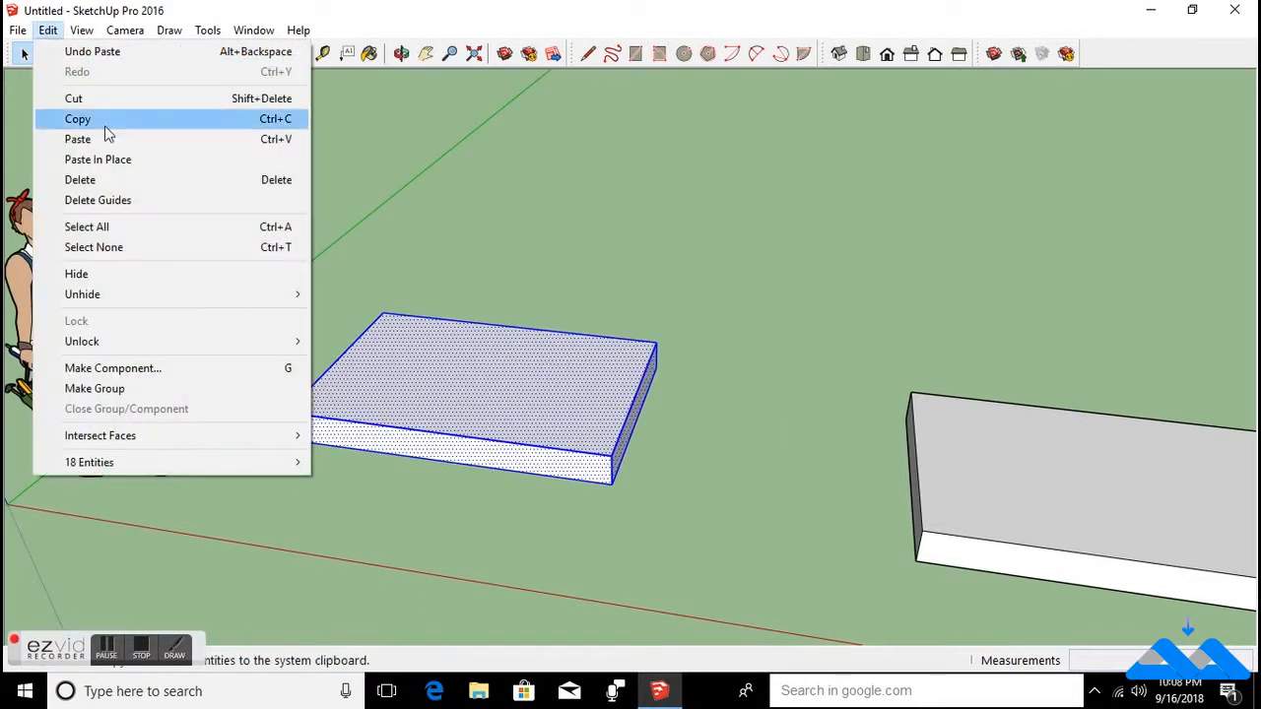
click(115, 396)
Make a component named "object 1" from all connected faces and edges of the pasted slab.
scroll(269, 405, down, 5)
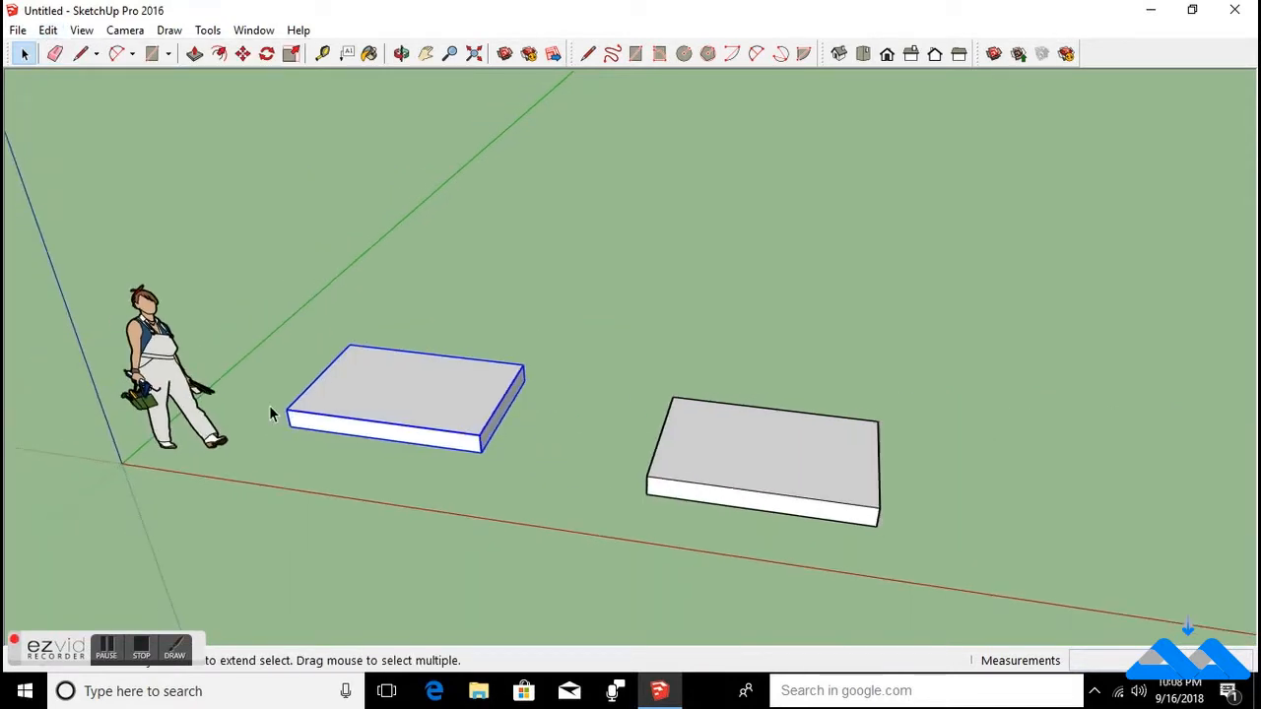
triple_click(667, 460)
click(48, 30)
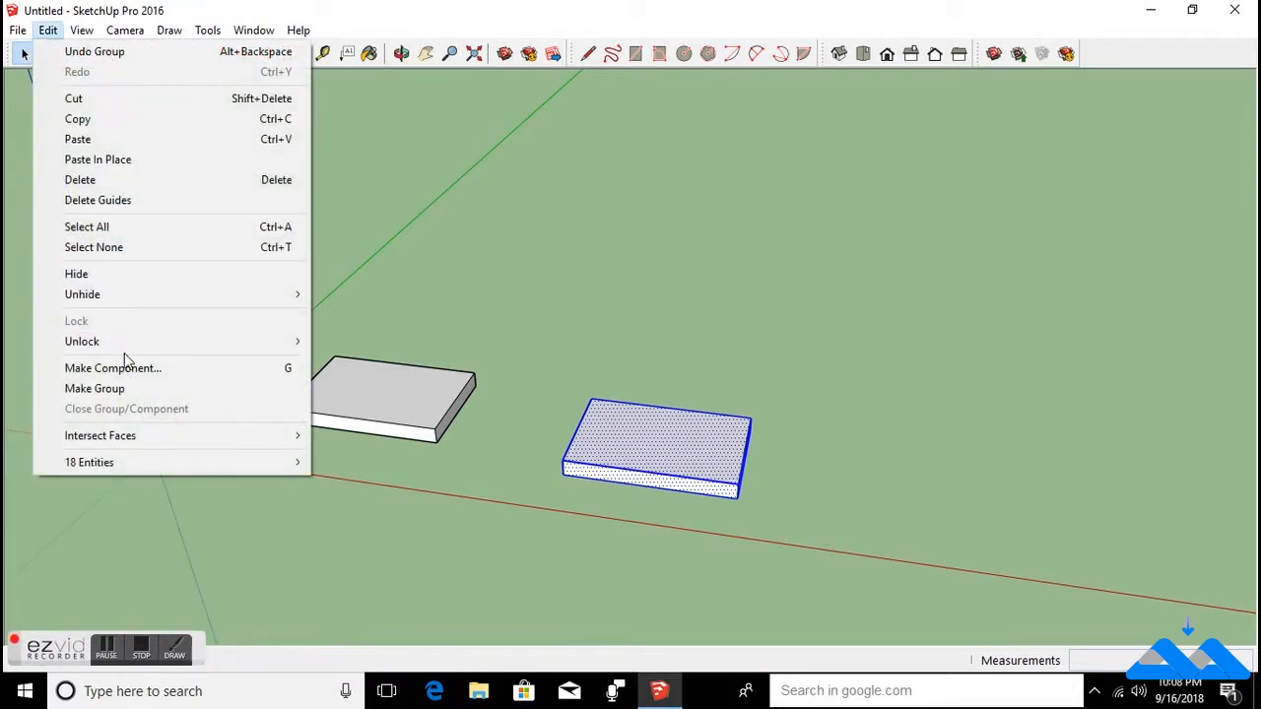
click(112, 368)
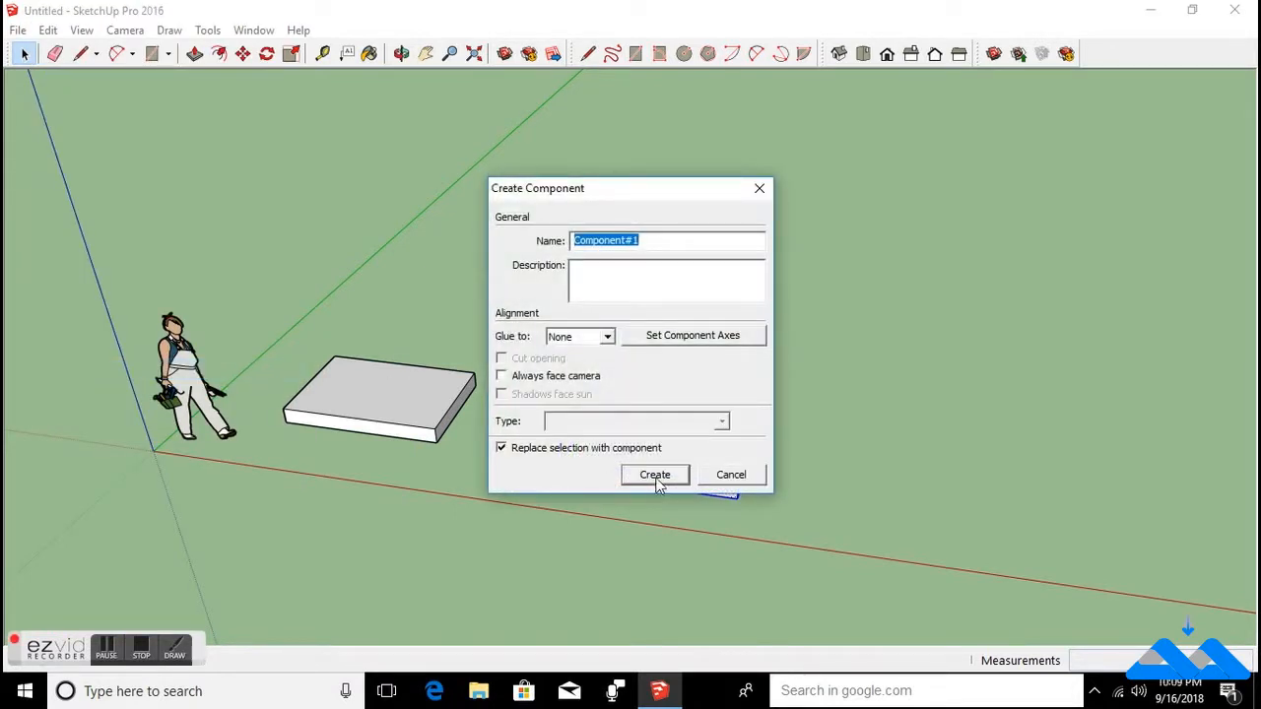
click(657, 241)
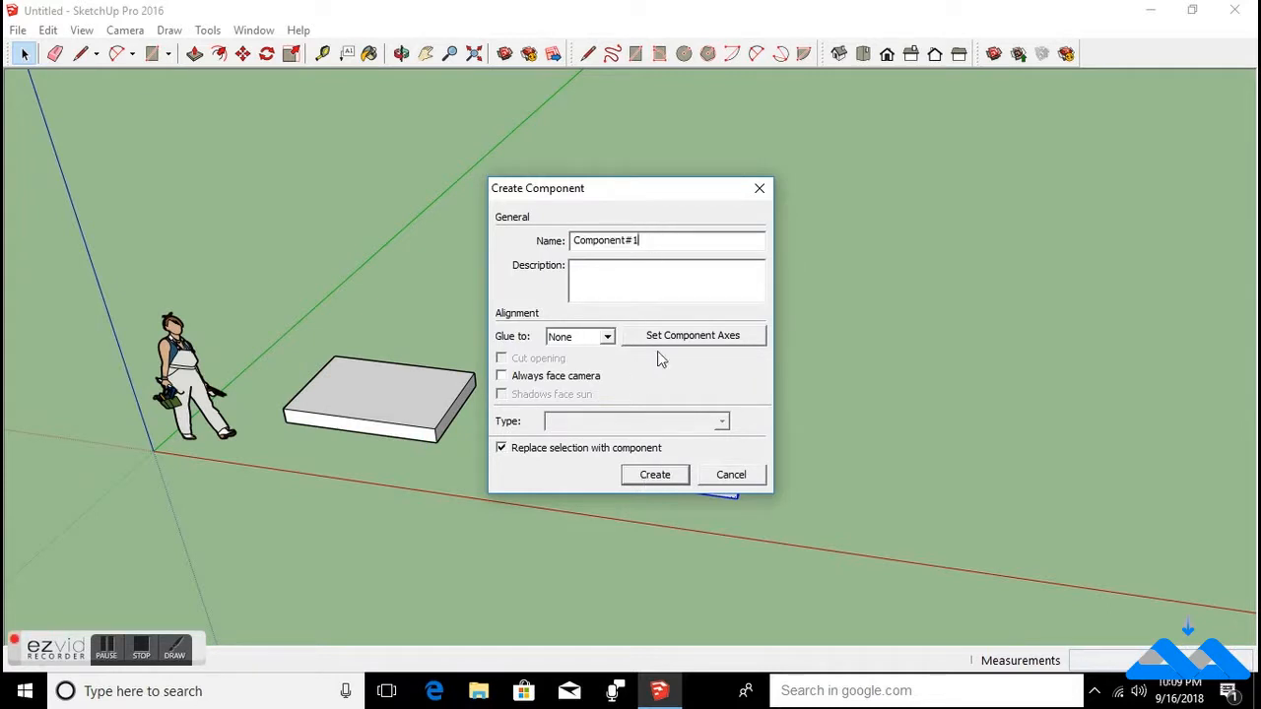
key(BackSpace)
key(BackSpace)
key(BackSpace)
key(BackSpace)
key(BackSpace)
key(BackSpace)
key(BackSpace)
key(BackSpace)
key(BackSpace)
key(BackSpace)
key(BackSpace)
text(object 1)
key(Return)
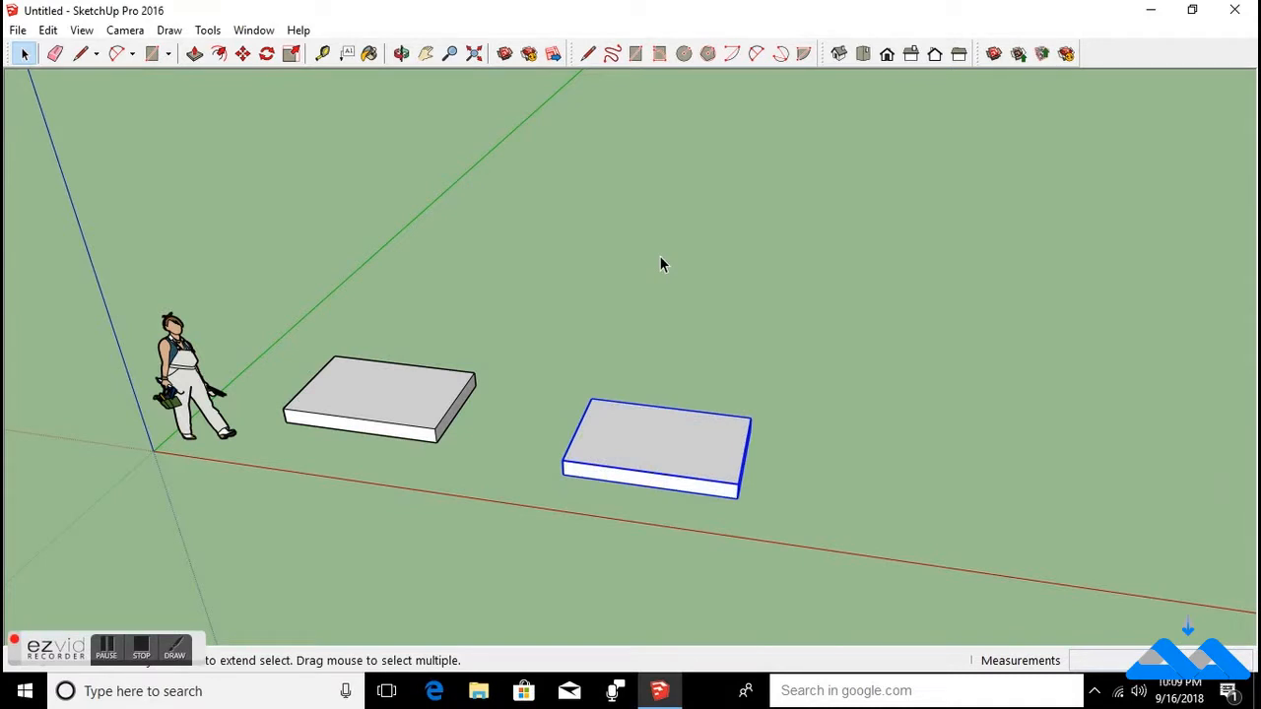
Select the slab group and the slab component together and copy both about 8' 4" along the green axis.
click(357, 391)
scroll(358, 391, up, 1)
scroll(359, 395, down, 2)
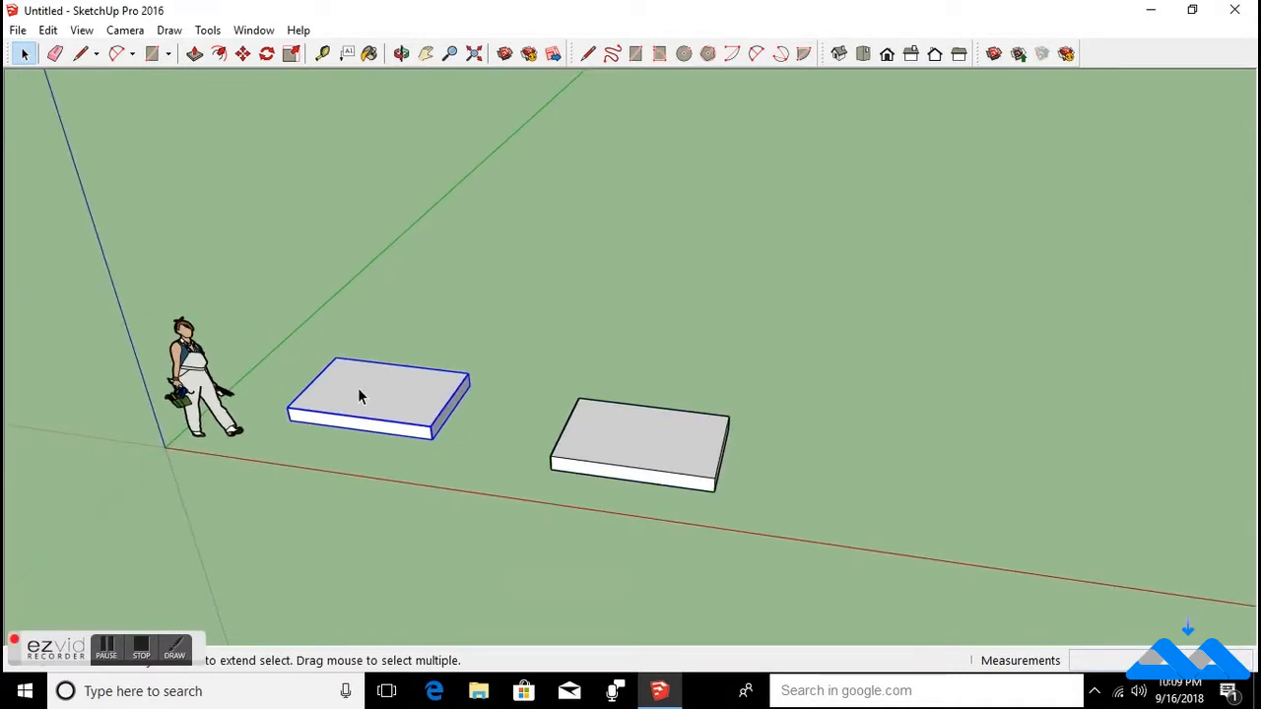
ctrl+click(630, 441)
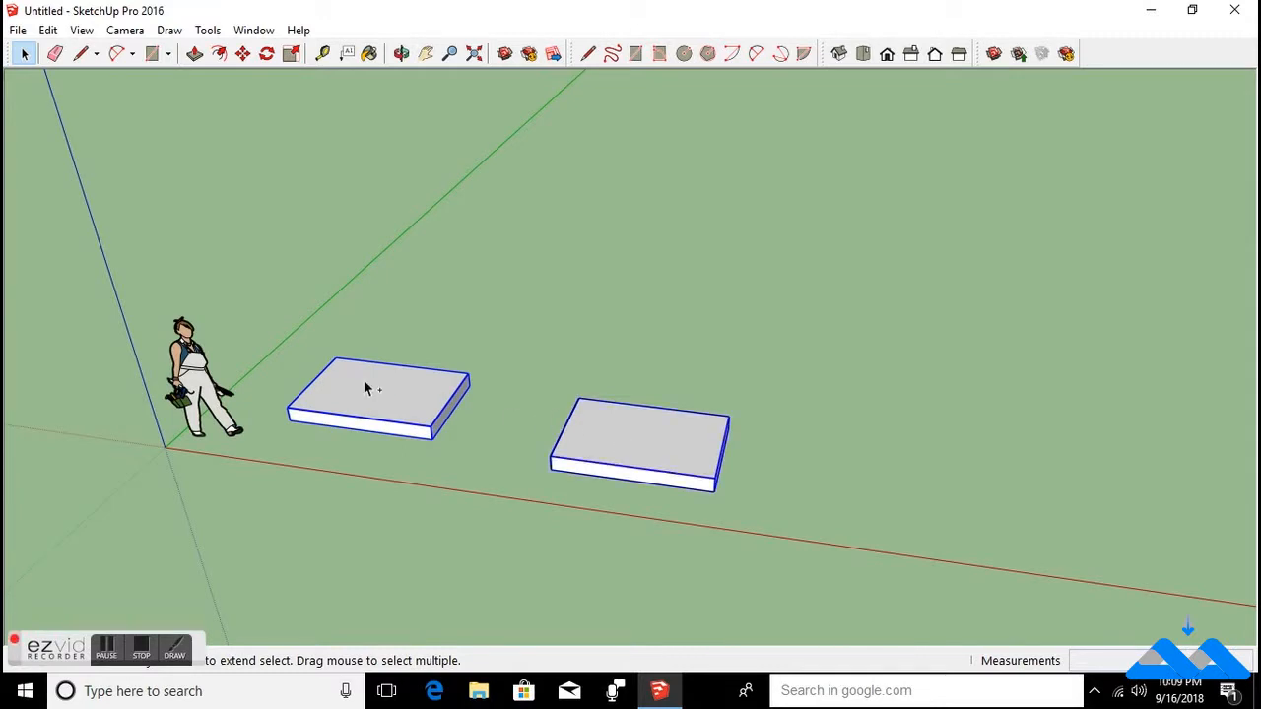
key(m)
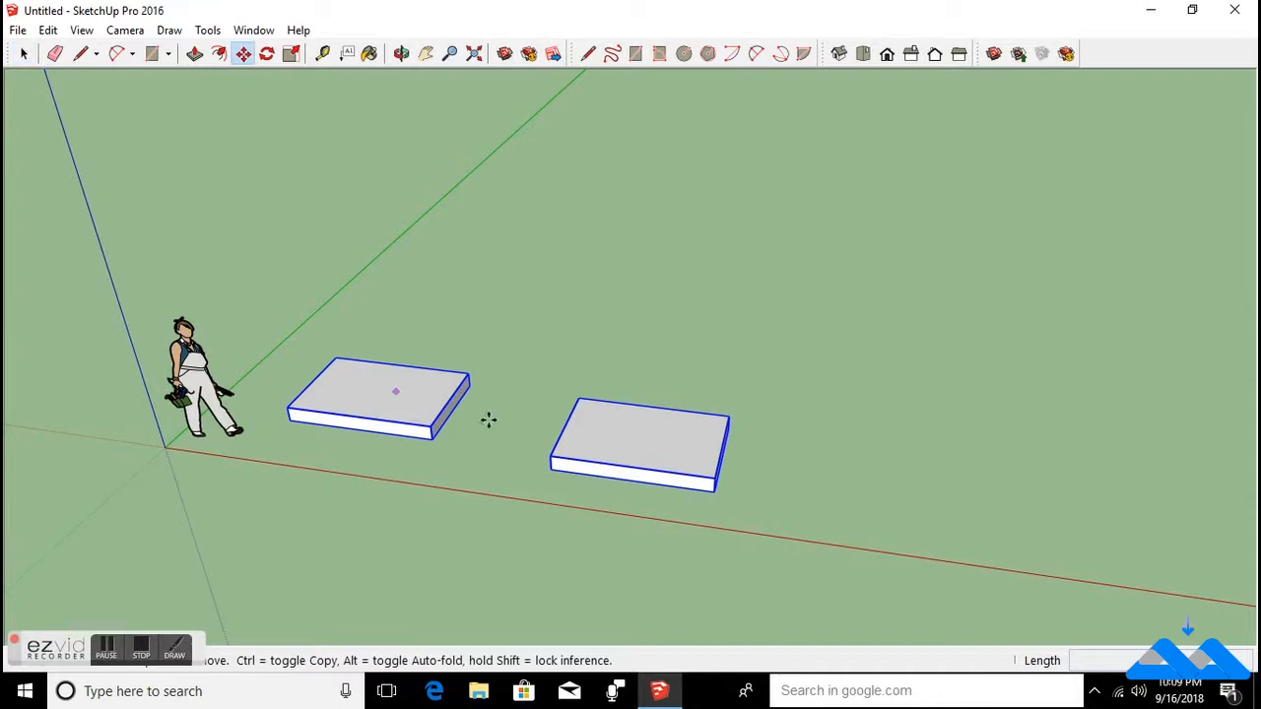
click(552, 458)
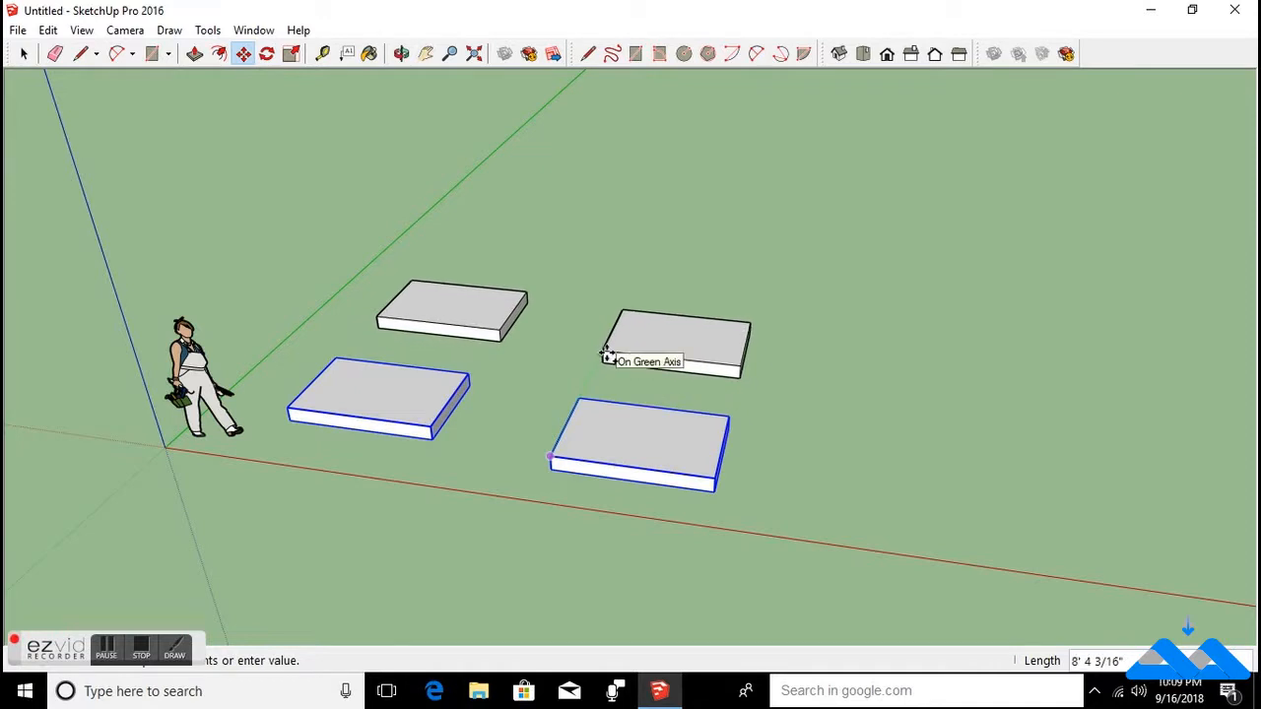
click(607, 355)
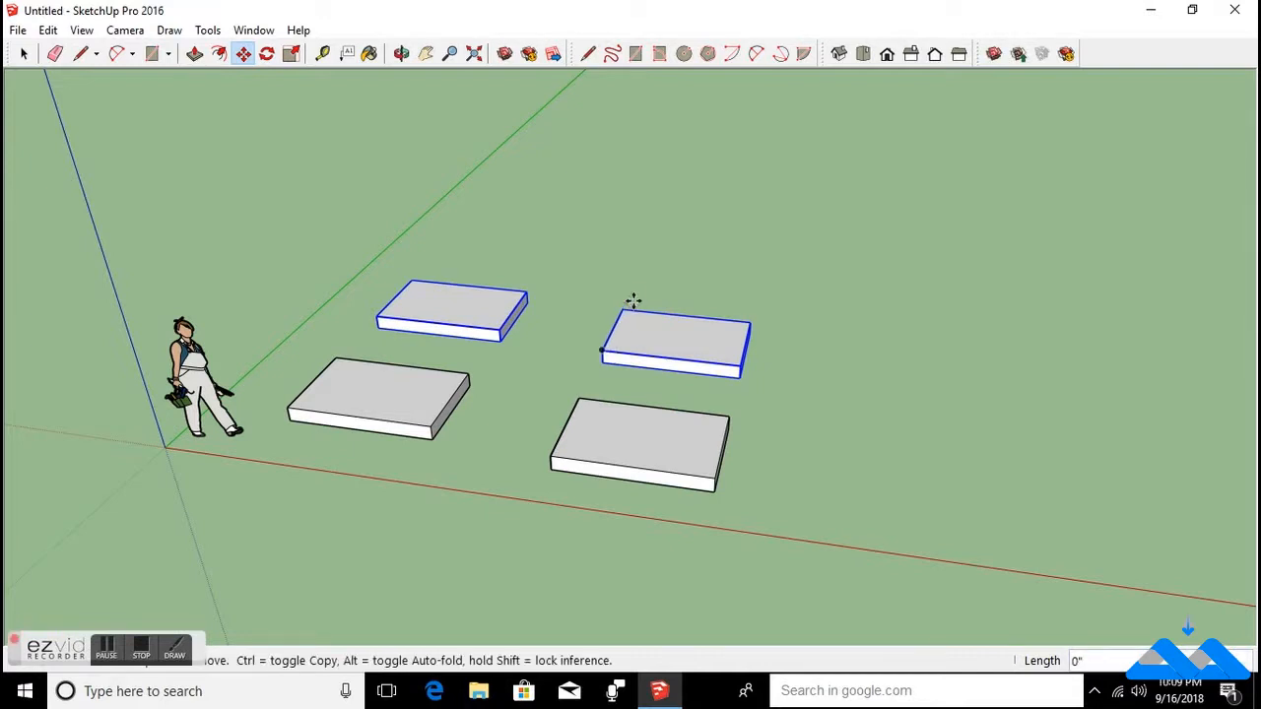
Copy the second row's pair of slabs about 9' 8" farther along the green axis to form a third row.
click(601, 350)
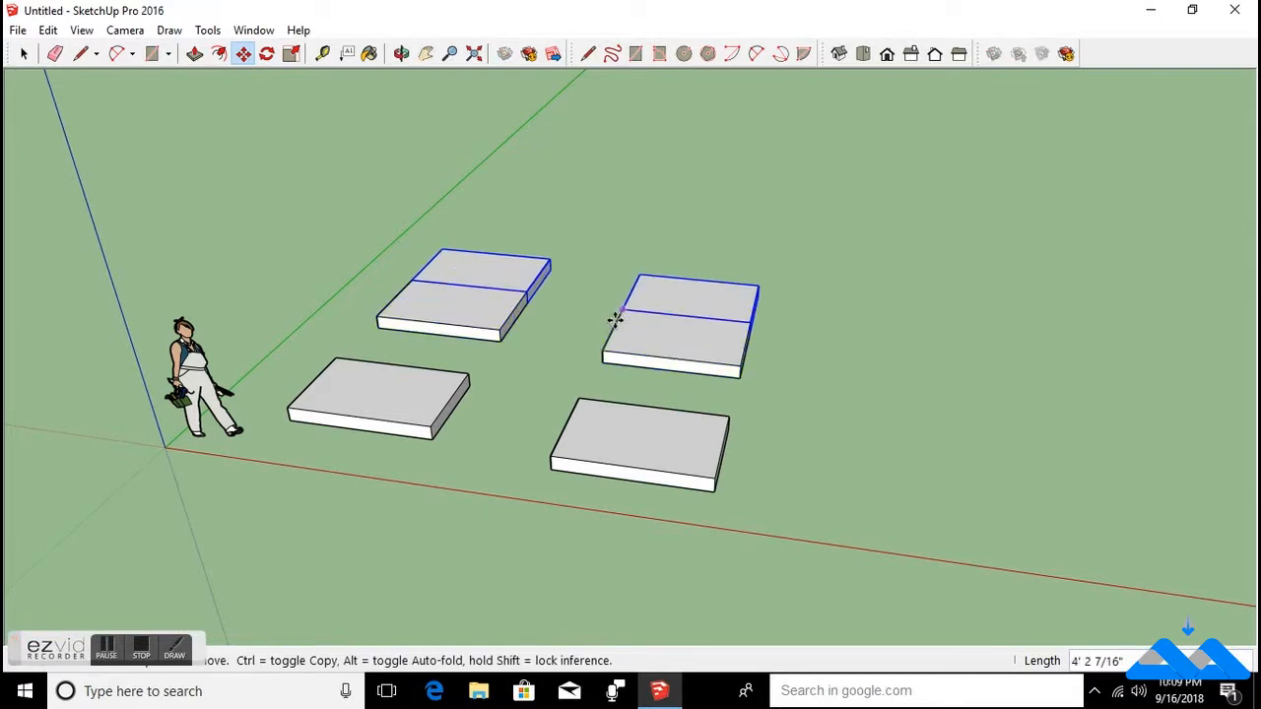
click(641, 263)
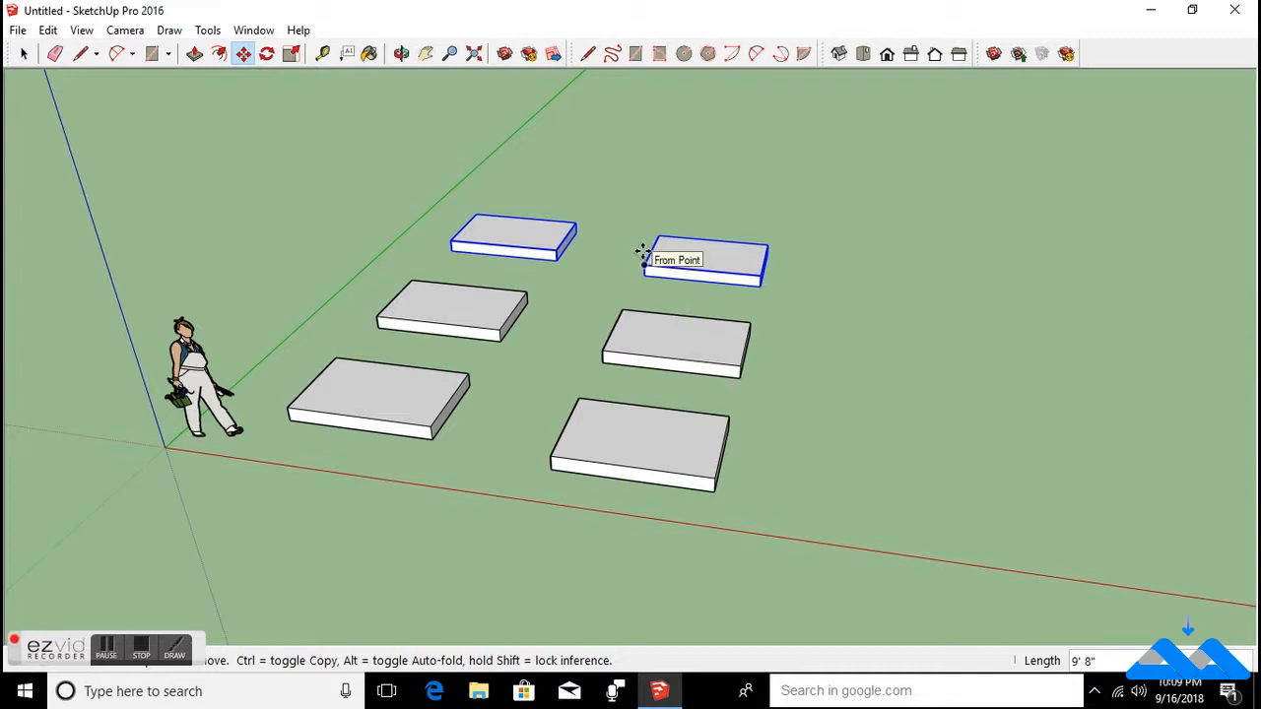
key(space)
click(638, 260)
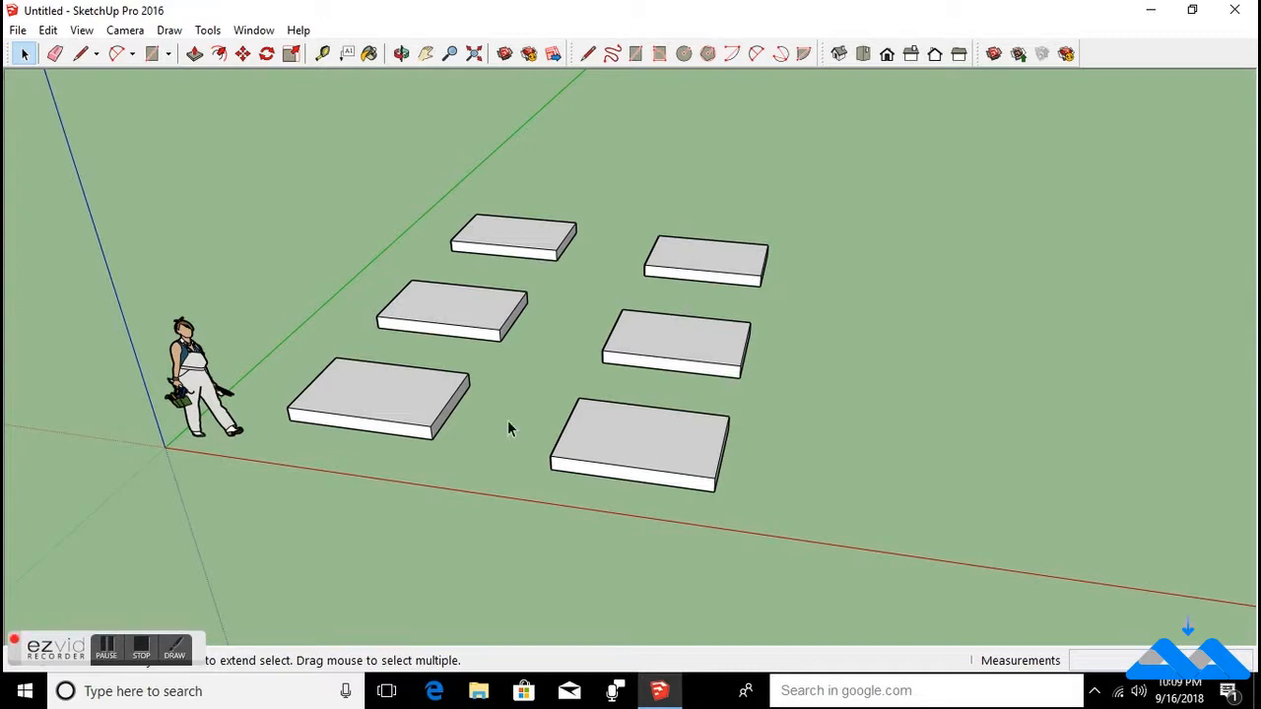
Open the front slab group for editing and draw a rectangle about 3' 3" long on its top face.
click(384, 405)
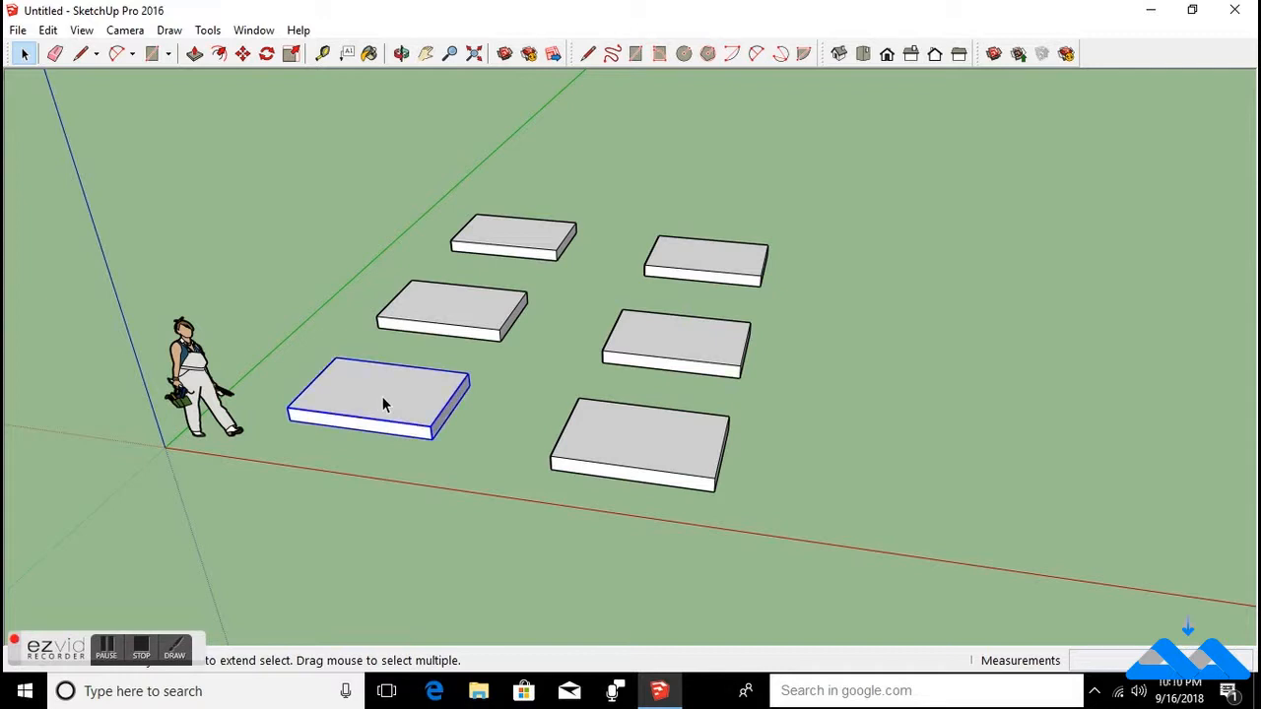
double_click(384, 405)
scroll(384, 405, up, 2)
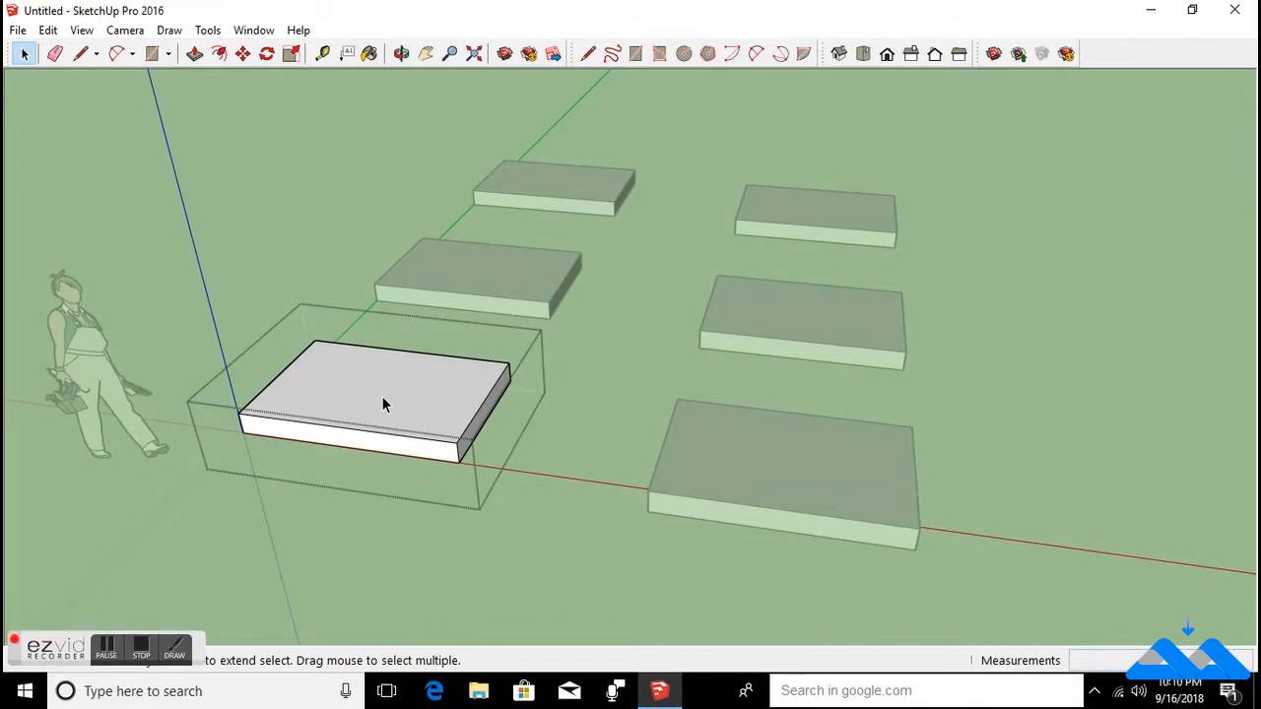
key(r)
click(335, 375)
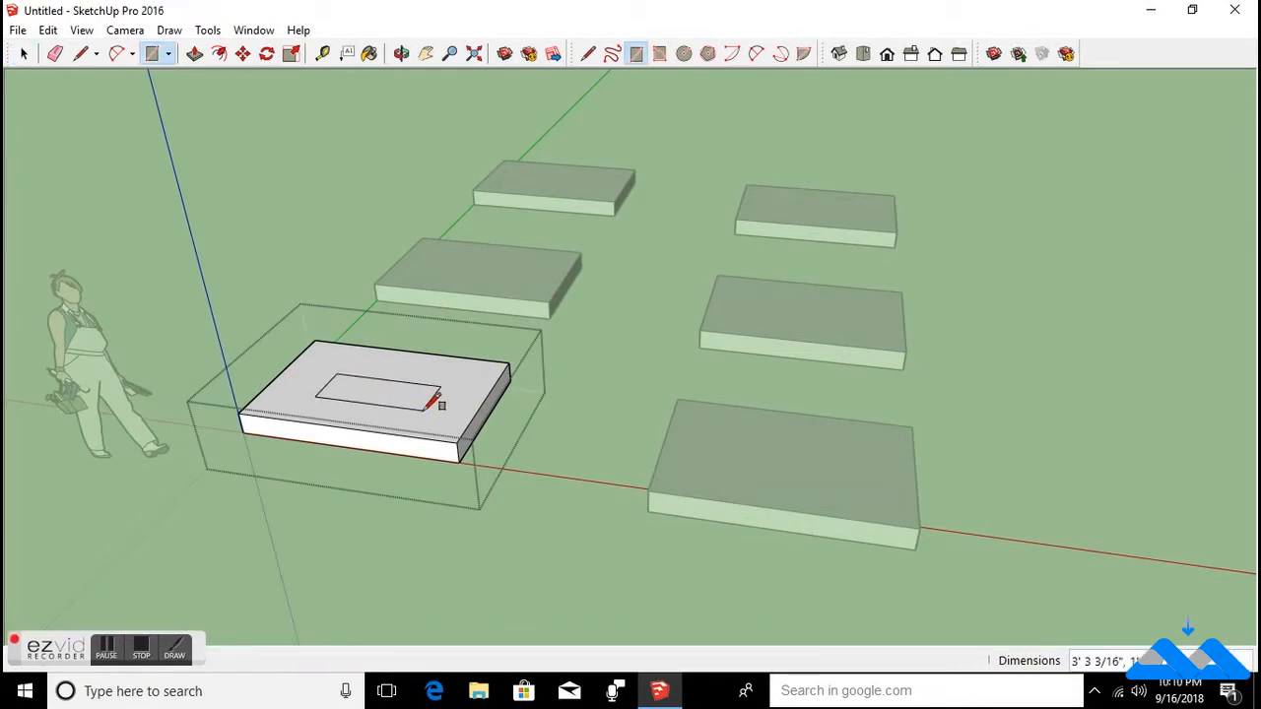
click(438, 404)
Push/Pull the rectangle on the front slab up into a small block and close the group.
key(space)
key(p)
click(404, 404)
click(394, 388)
key(space)
click(471, 337)
click(433, 400)
Open the middle slab group for editing and draw a small rectangle on its top face.
double_click(520, 281)
triple_click(522, 285)
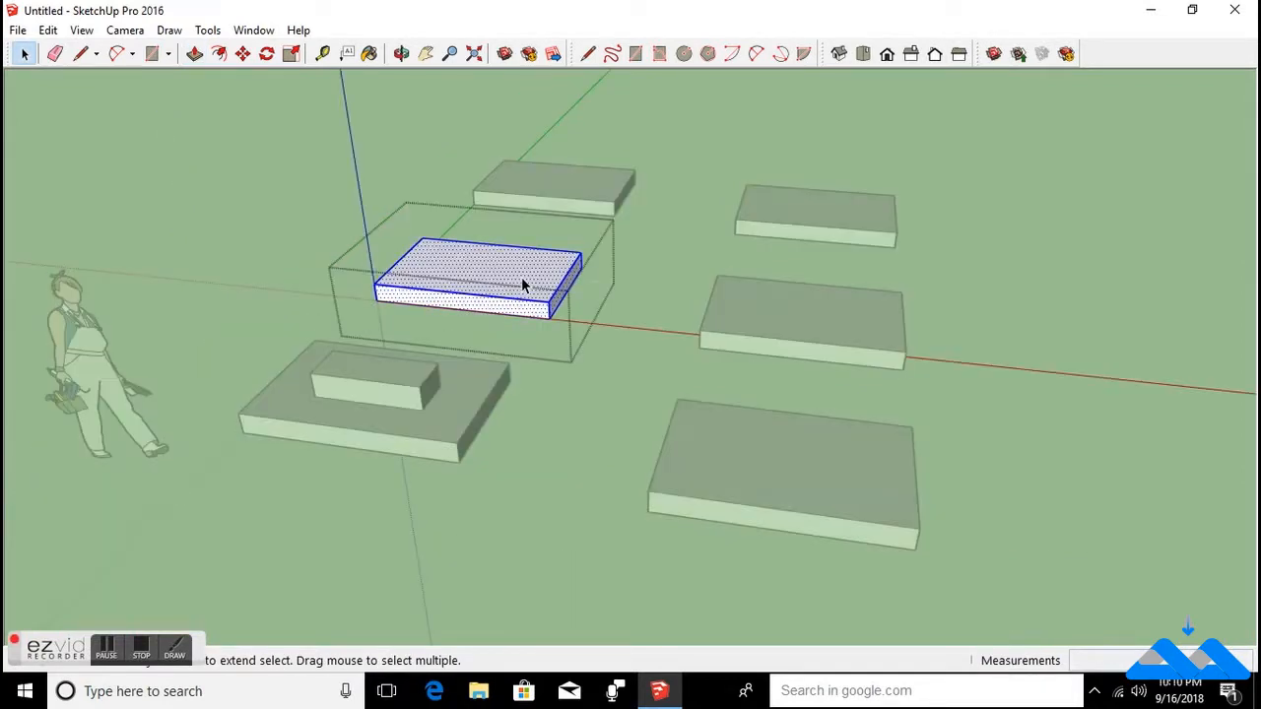
key(r)
click(454, 257)
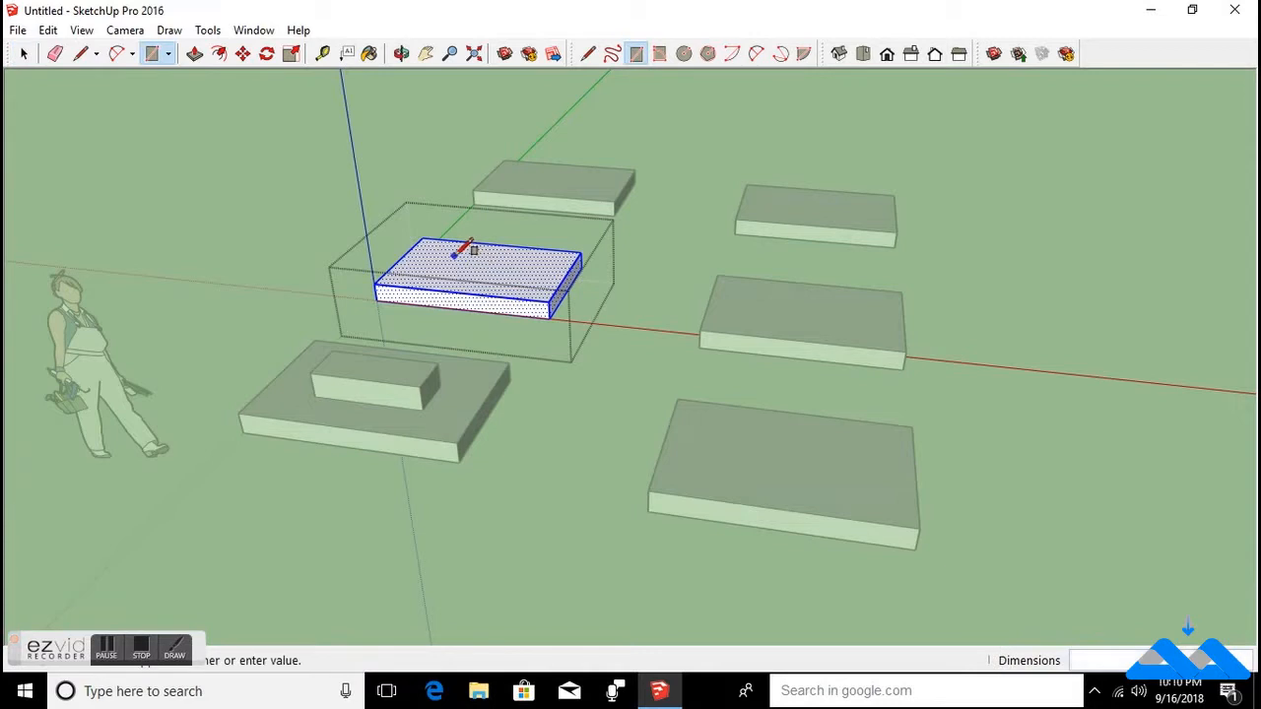
click(522, 282)
Push/Pull the rectangle on the middle slab up into a small block and close the group.
key(space)
key(p)
click(501, 279)
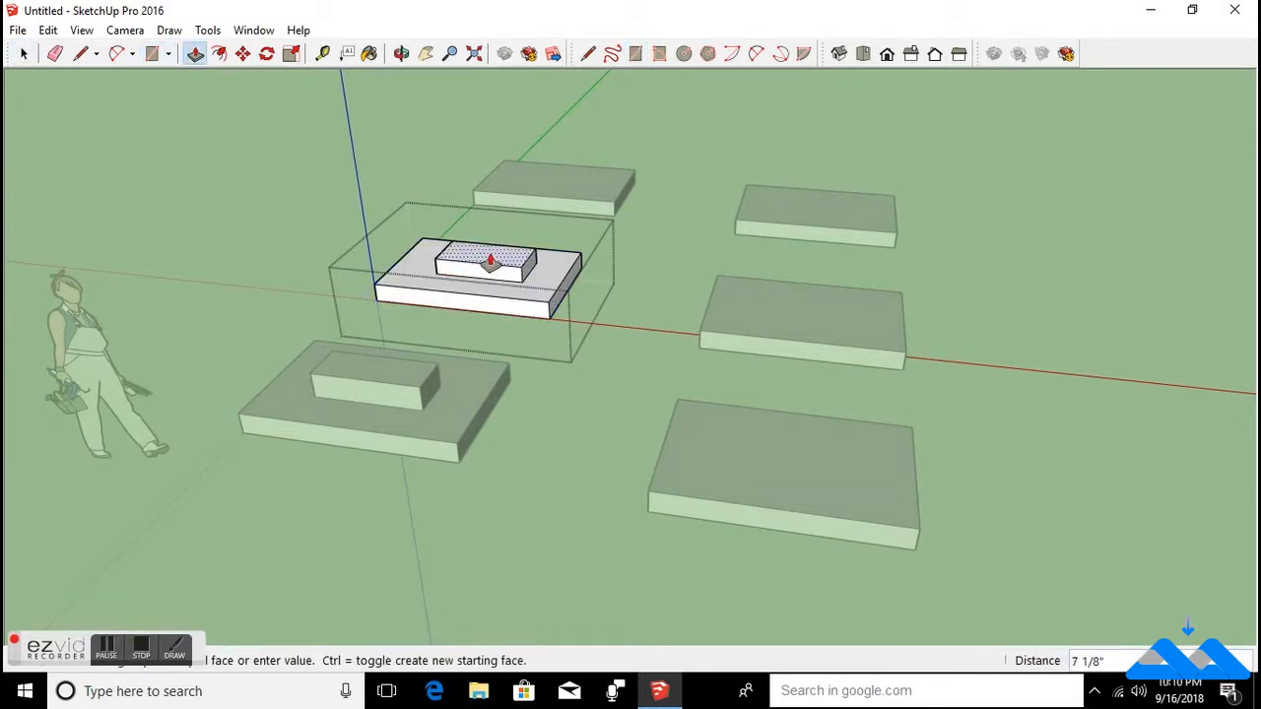
click(489, 253)
key(space)
key(Escape)
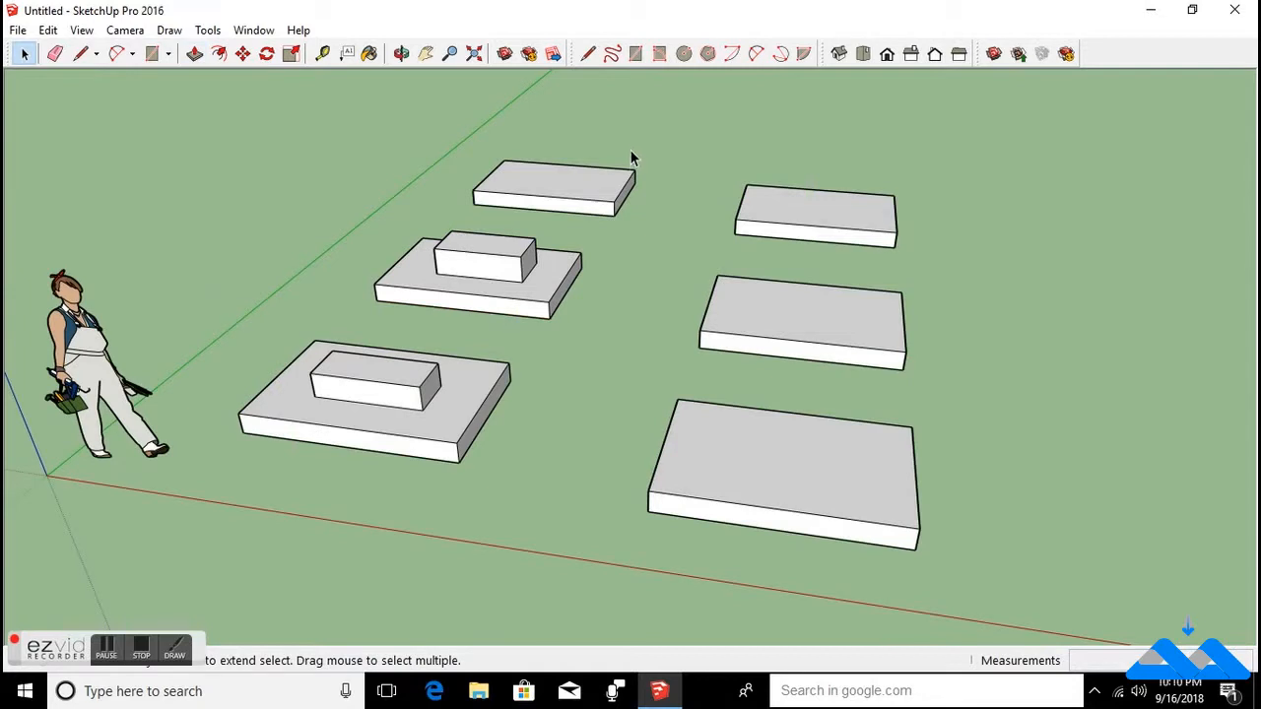
Open the rear slab group for editing and draw a rectangle about 3' long on its top face.
double_click(563, 192)
key(r)
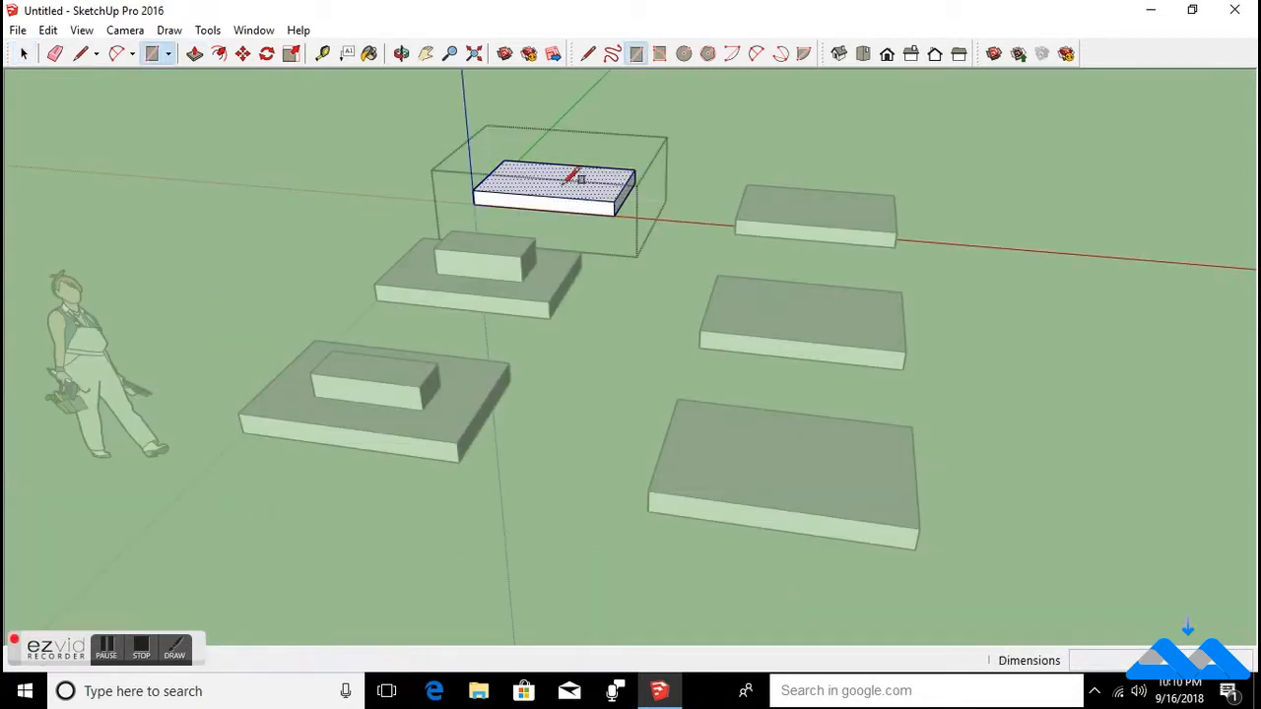
click(539, 175)
click(603, 190)
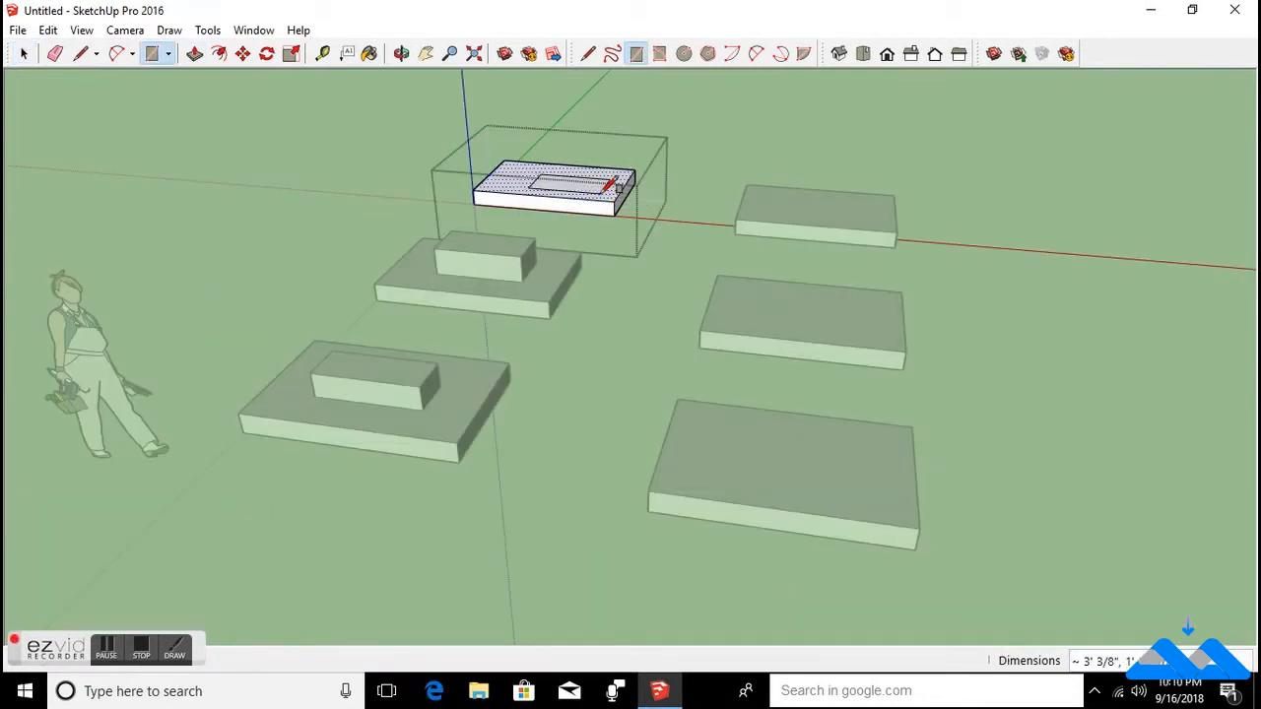
Push/Pull the rectangle on the rear slab up into a small block.
key(space)
key(p)
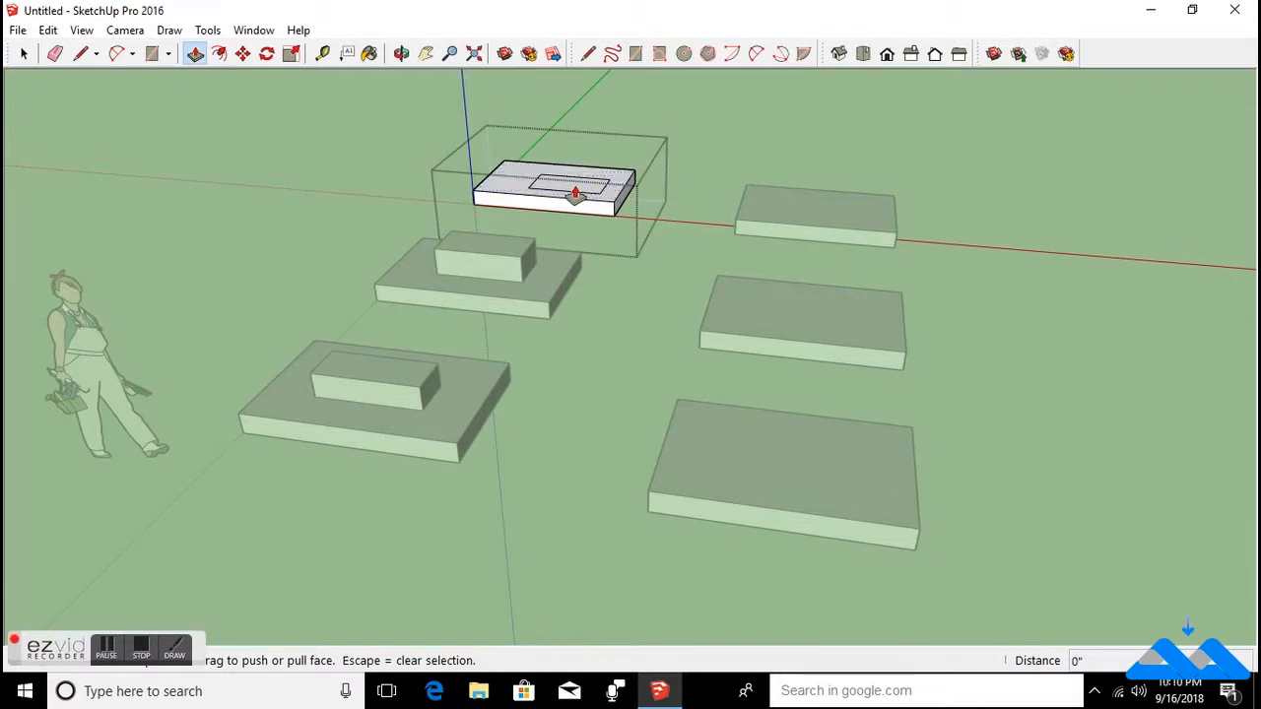
click(576, 194)
click(563, 170)
key(space)
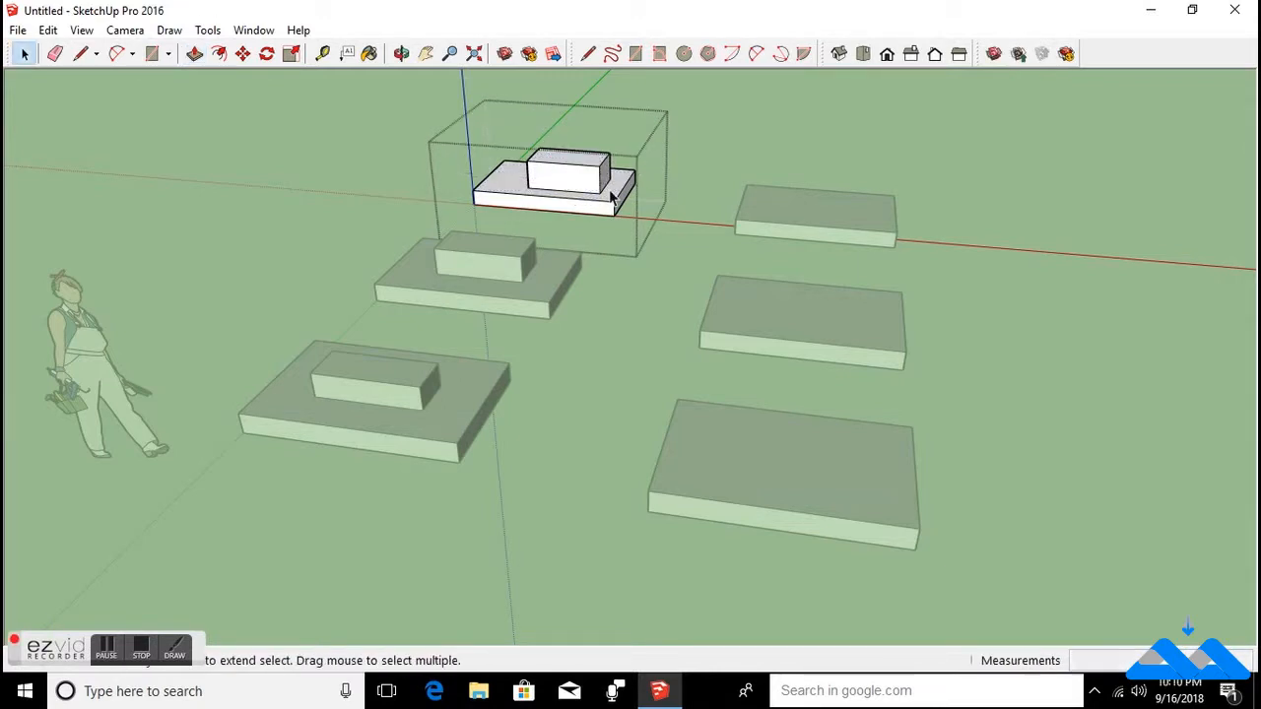
Close the rear slab group and open the front slab component of the other row for editing.
key(Escape)
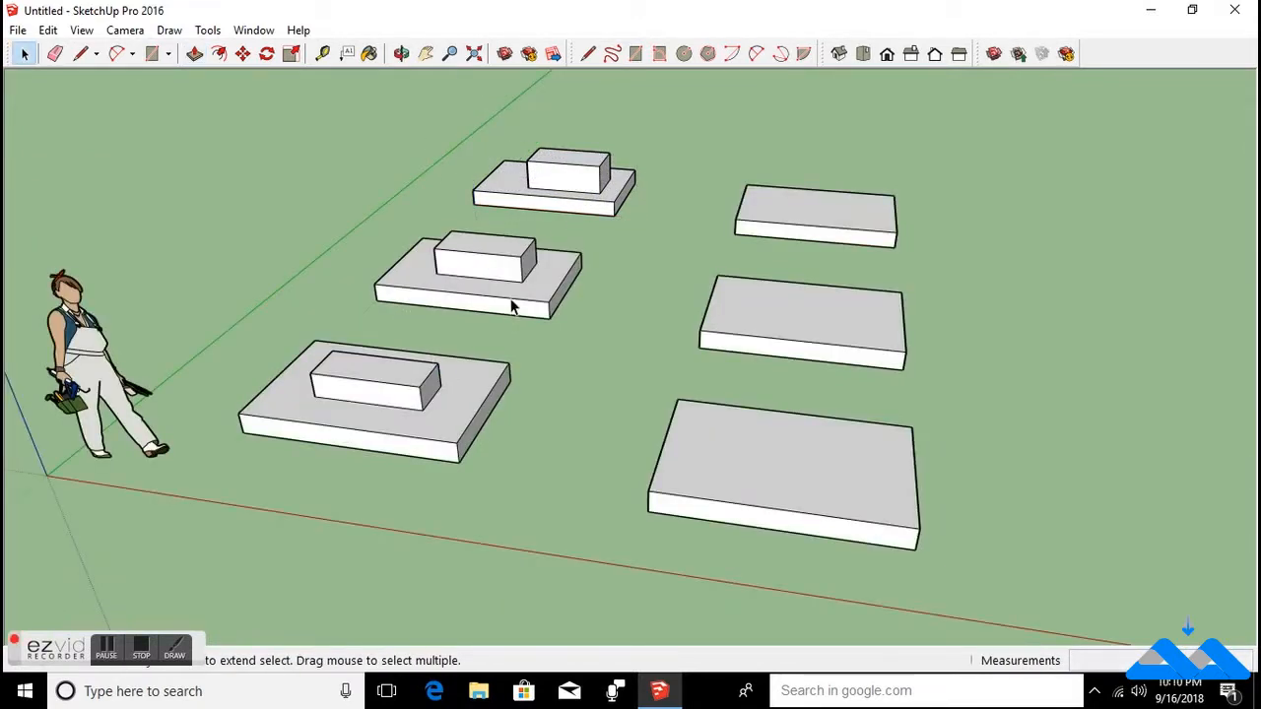
click(433, 398)
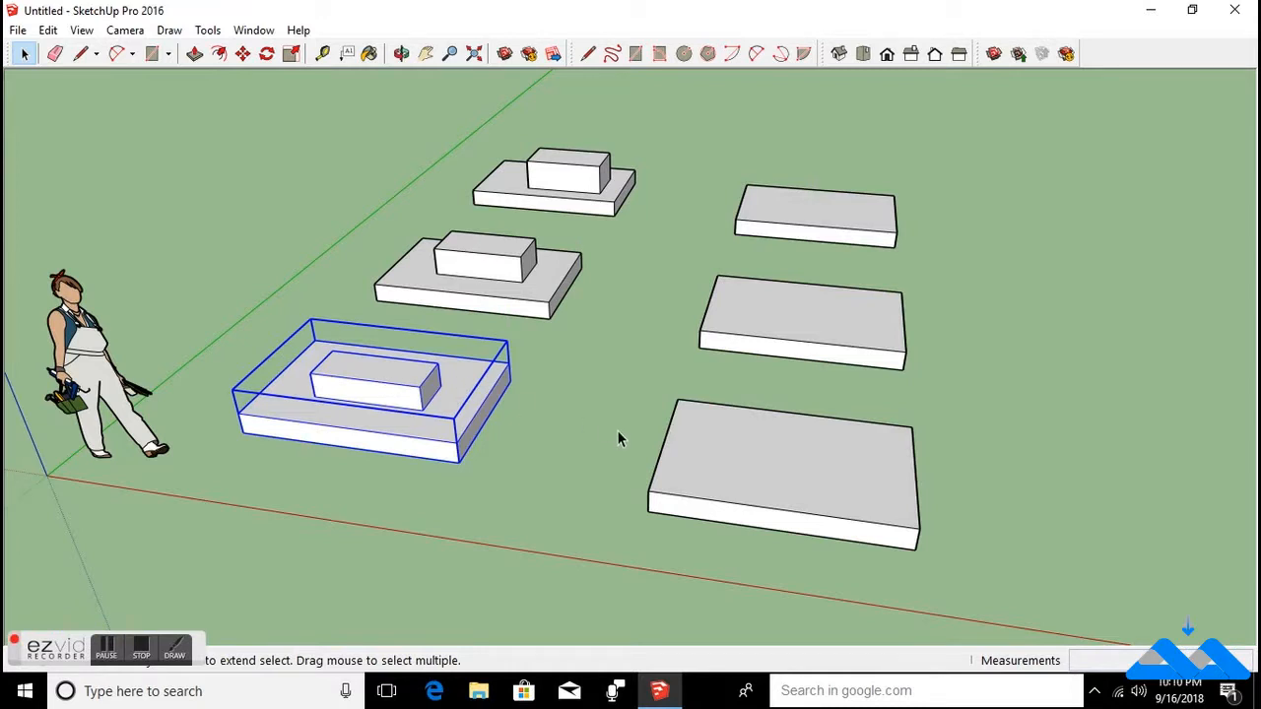
double_click(765, 474)
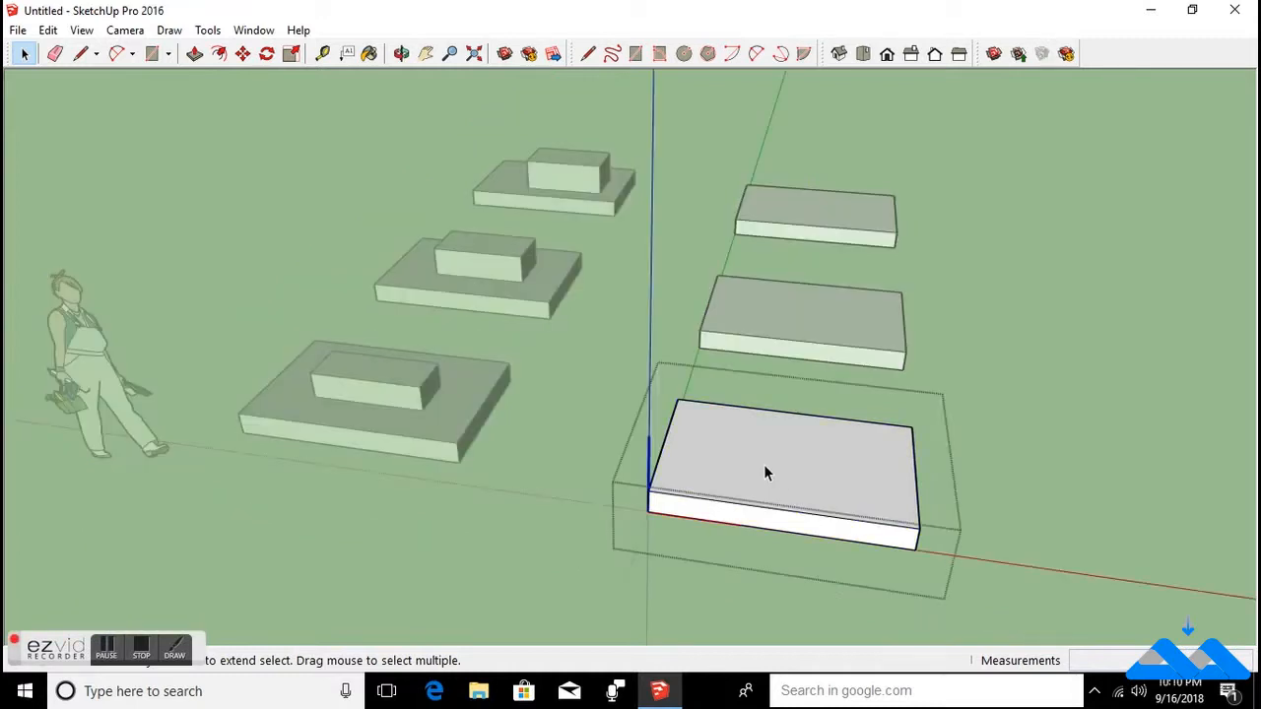
Delete the front component's top face and undo the deletion.
click(822, 473)
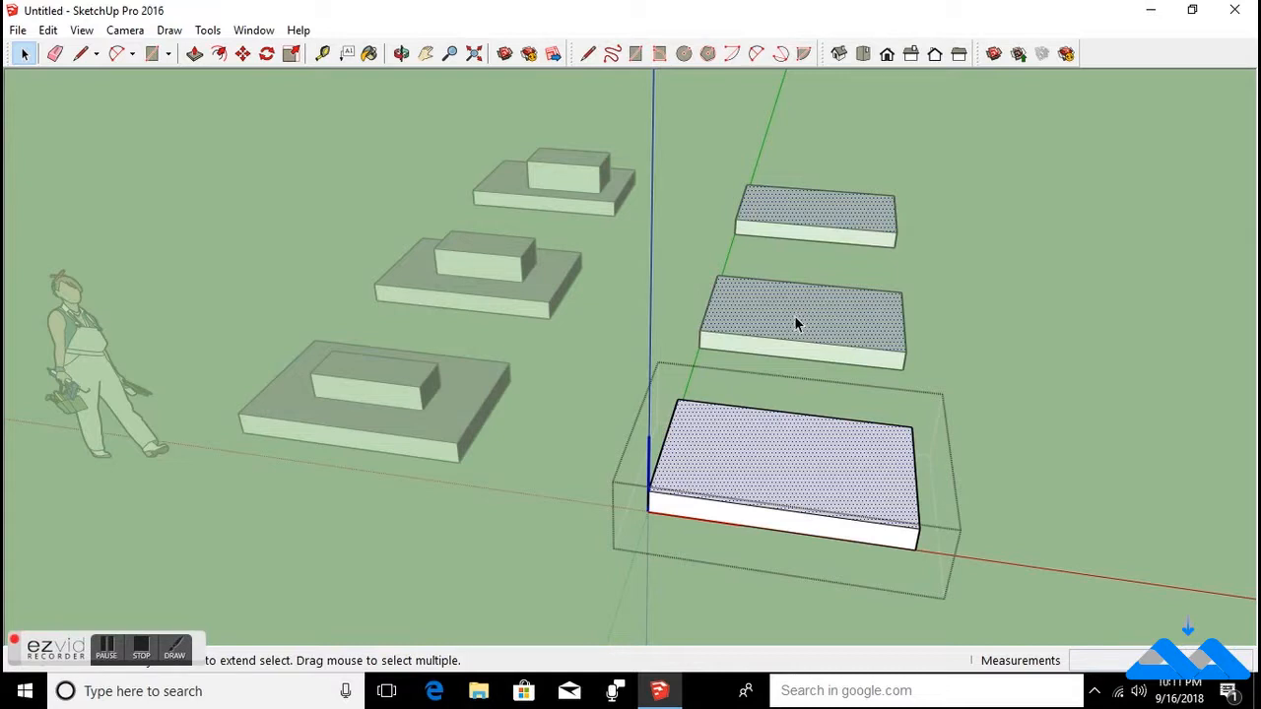
key(Delete)
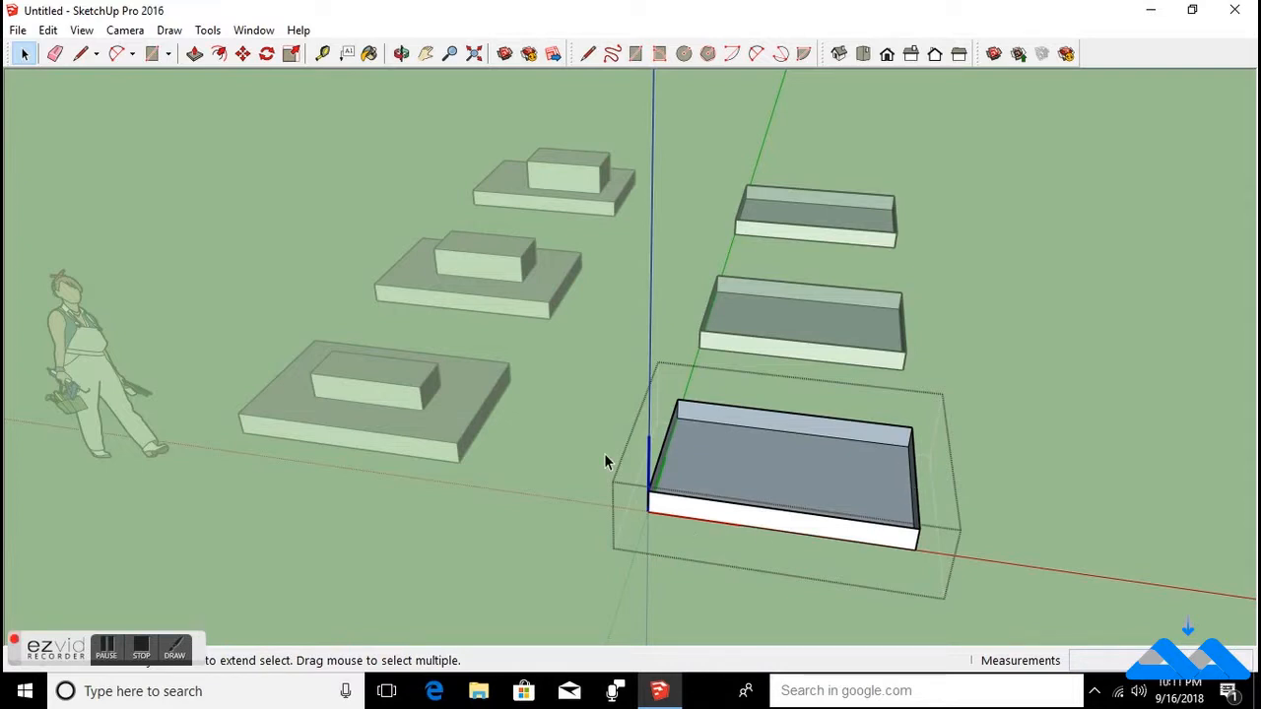
key(ctrl+z)
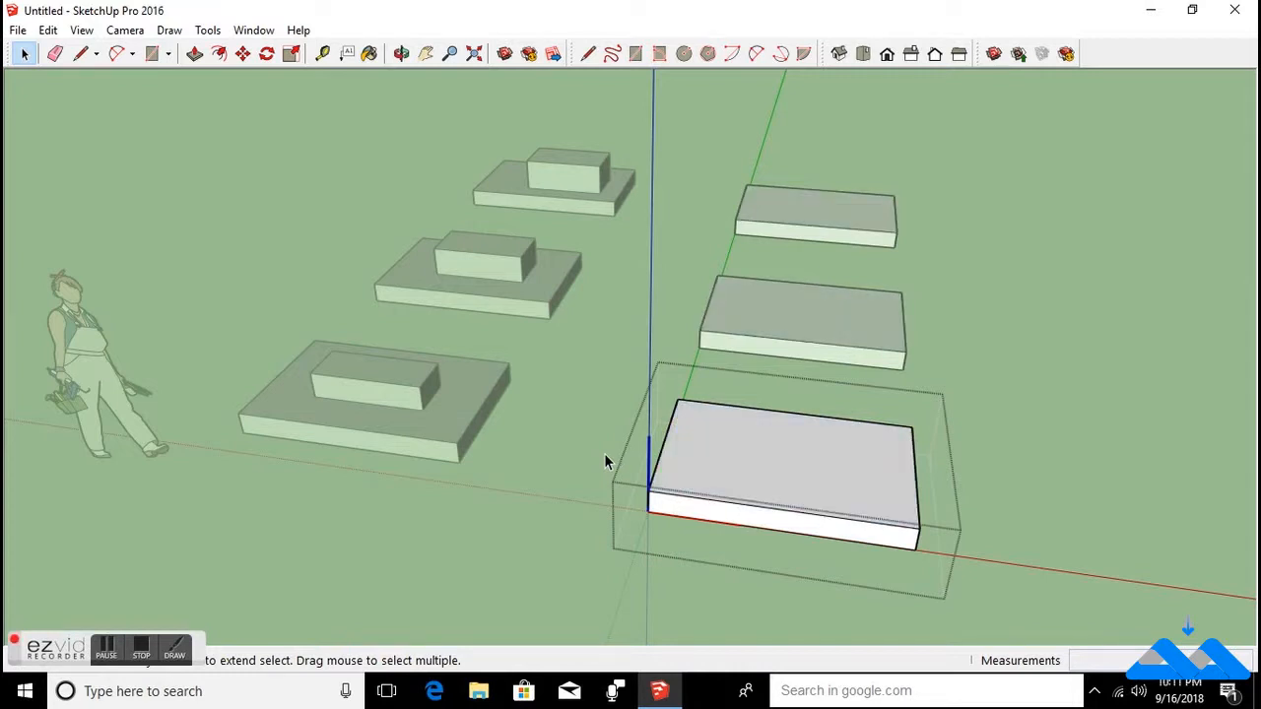
Draw a long narrow rectangle on the top face of the front slab component.
click(745, 473)
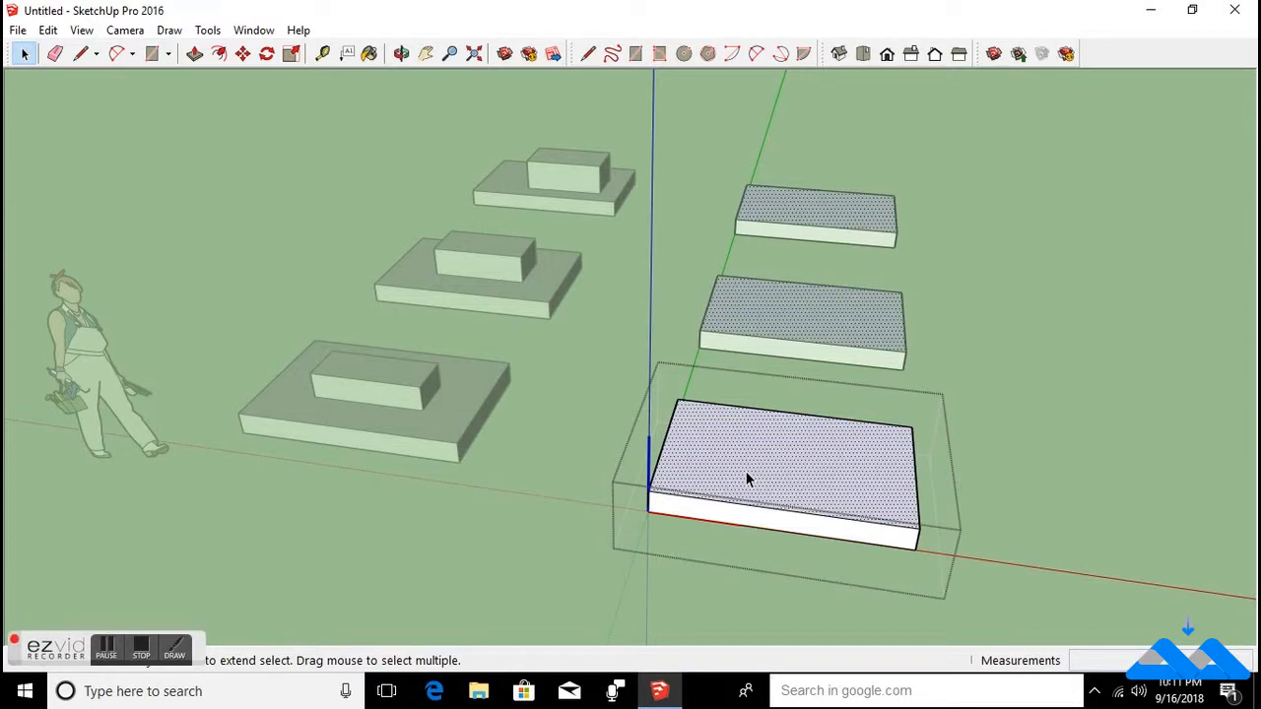
key(r)
click(705, 434)
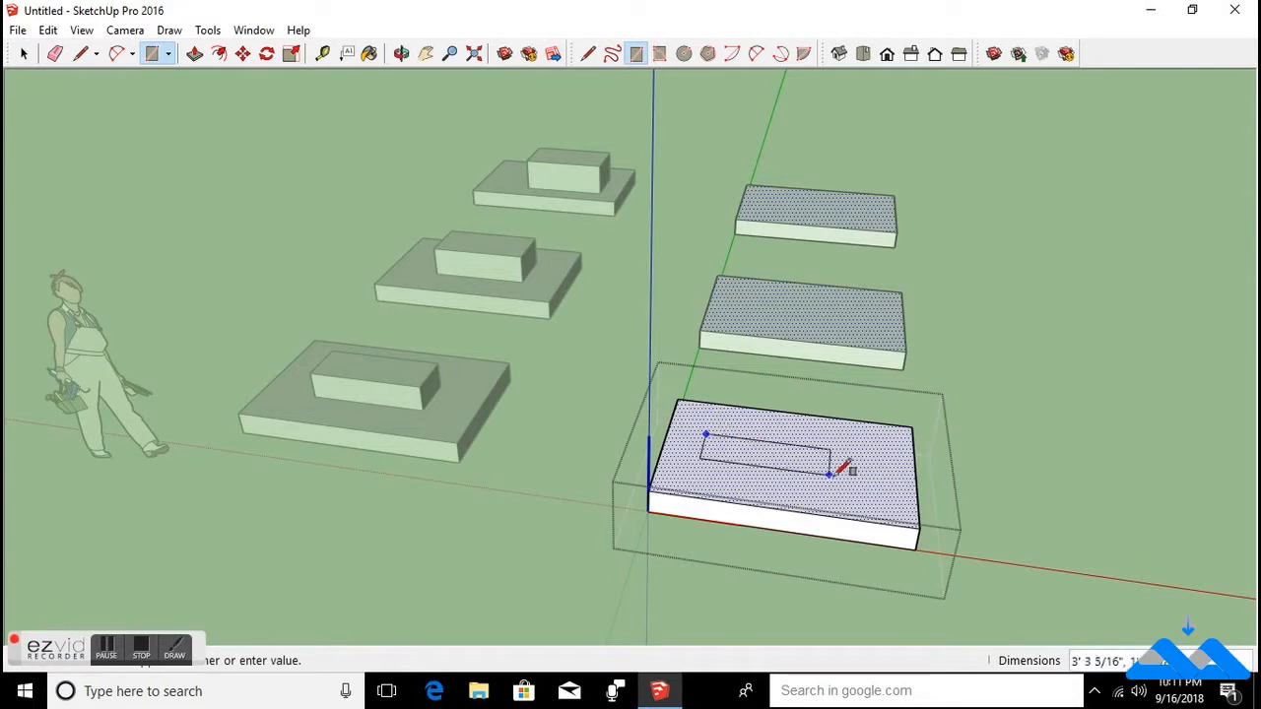
click(887, 481)
Push/Pull the rectangle up about 1' into a block and close the component.
key(p)
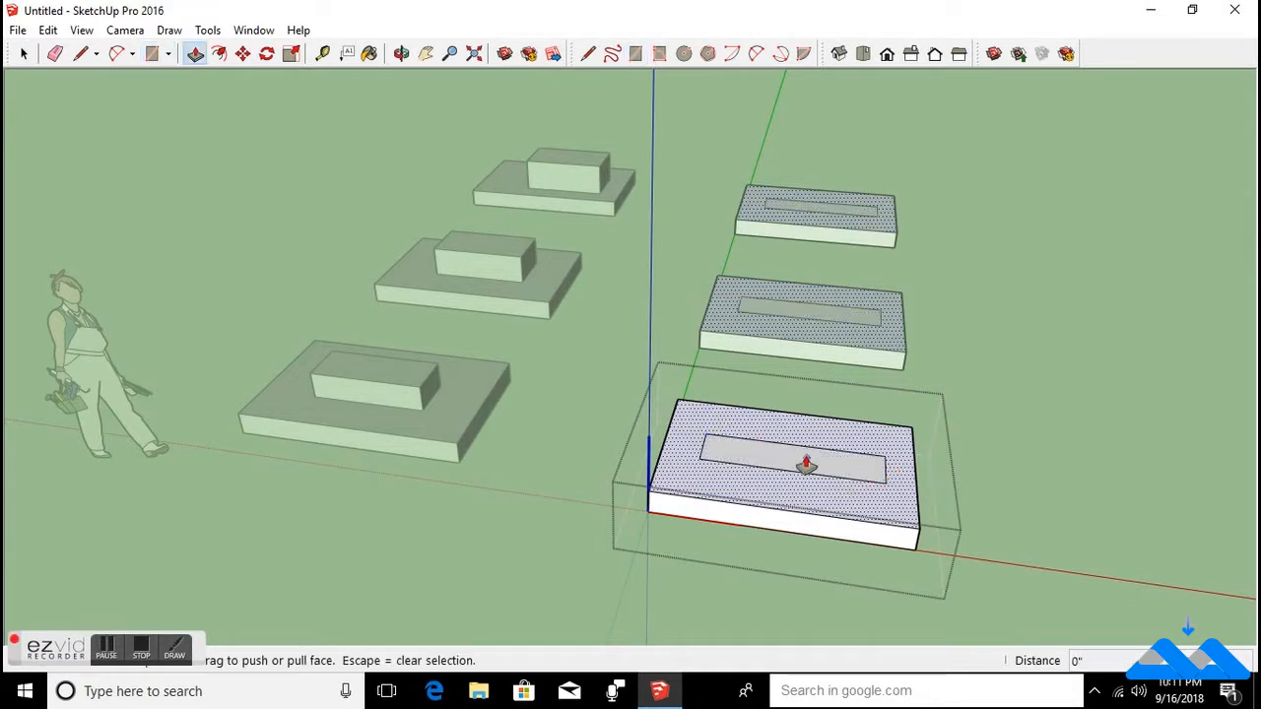
click(794, 464)
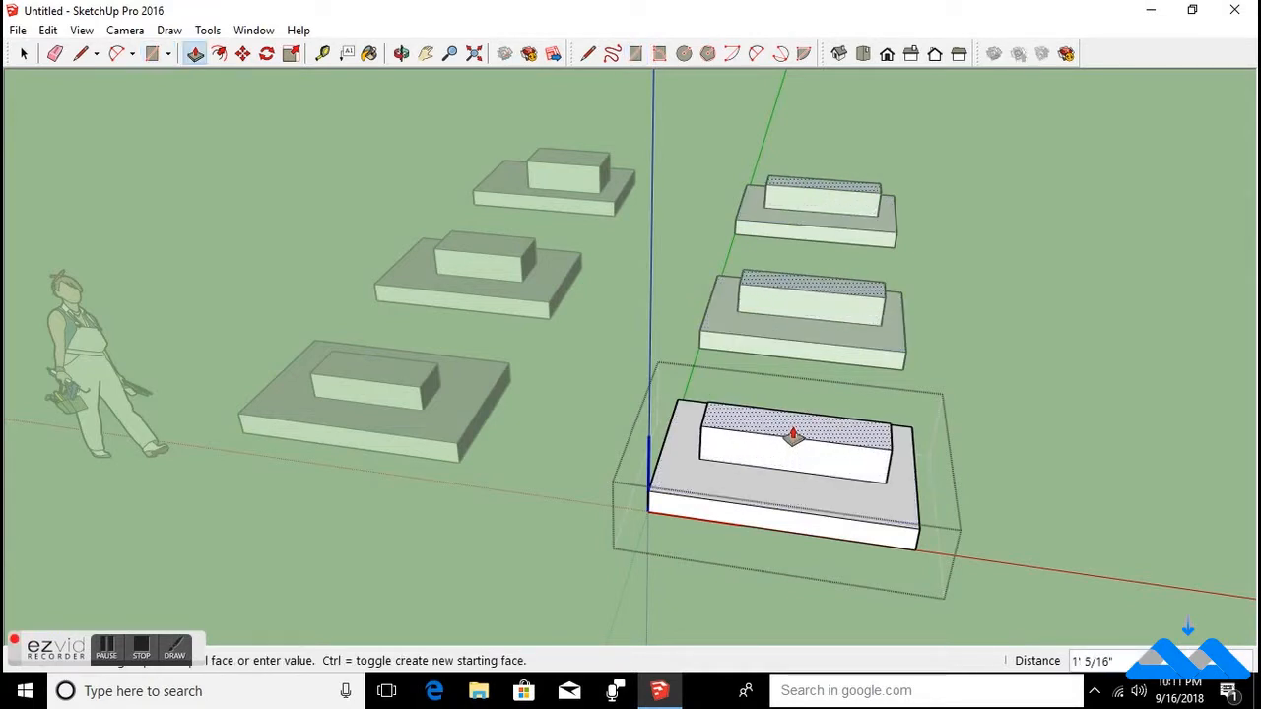
click(794, 448)
key(space)
key(Escape)
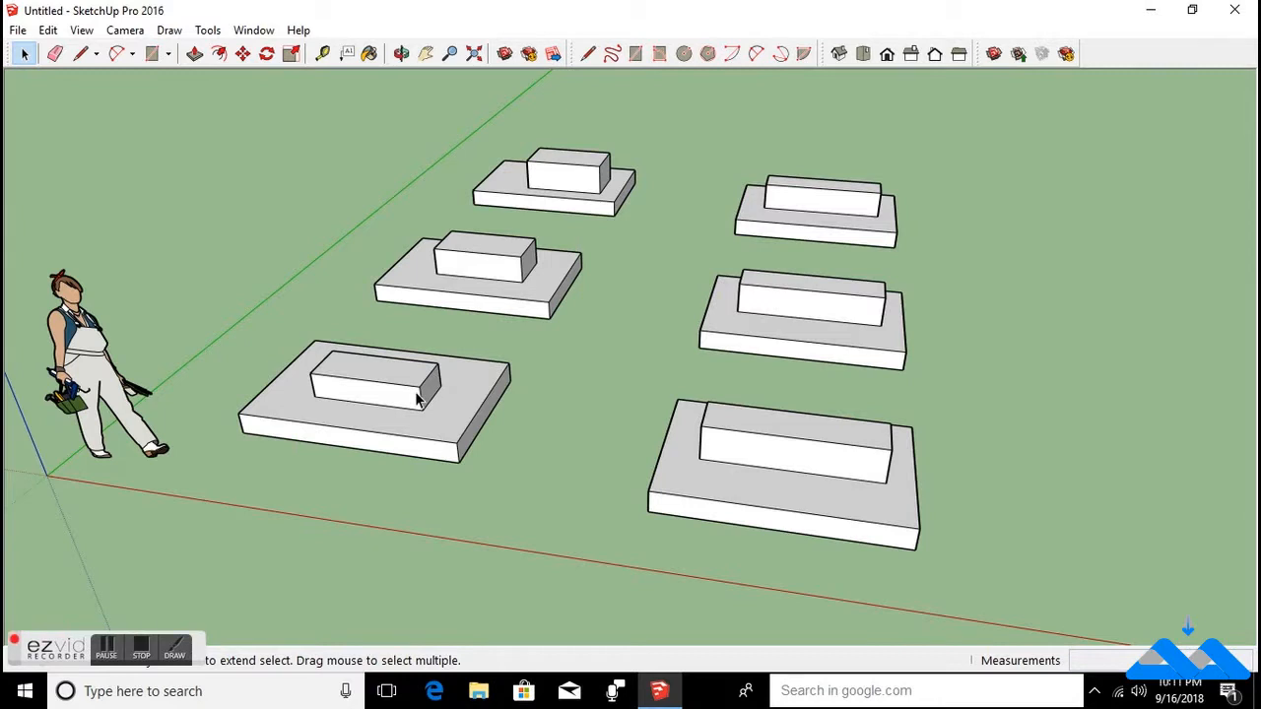
Explode the front slab group in the row beside the standing figure.
click(48, 31)
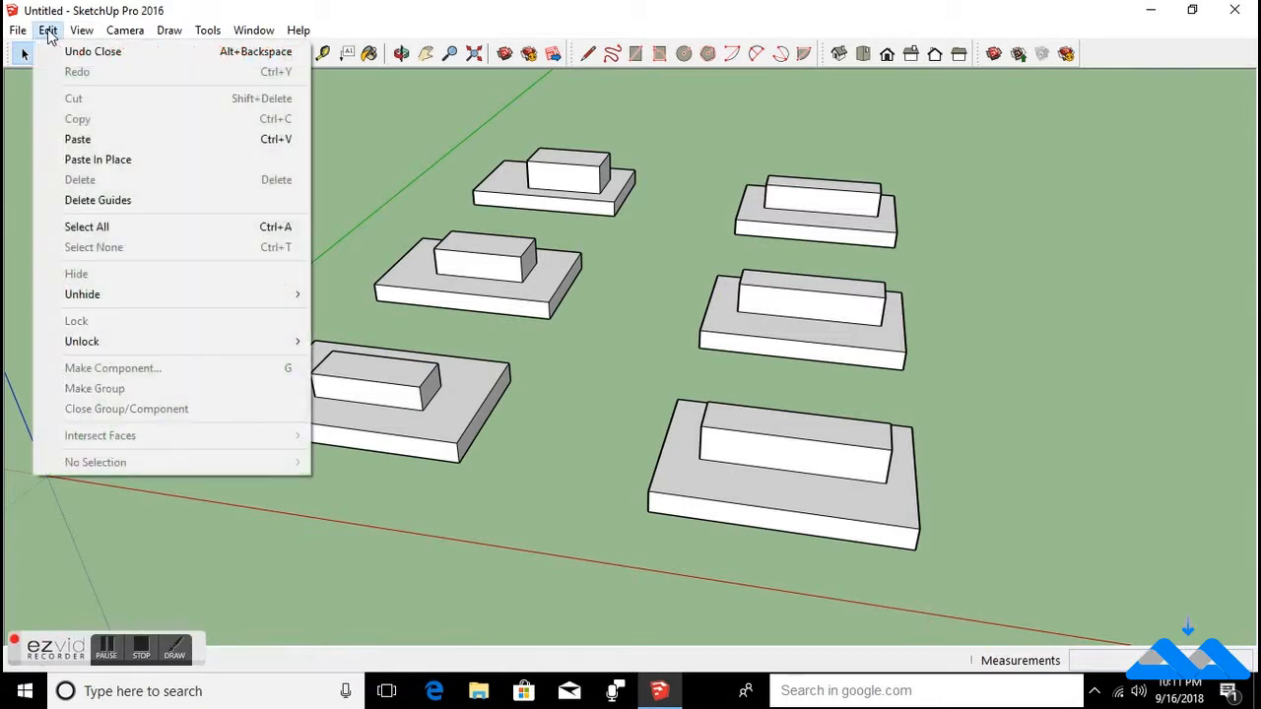
click(731, 465)
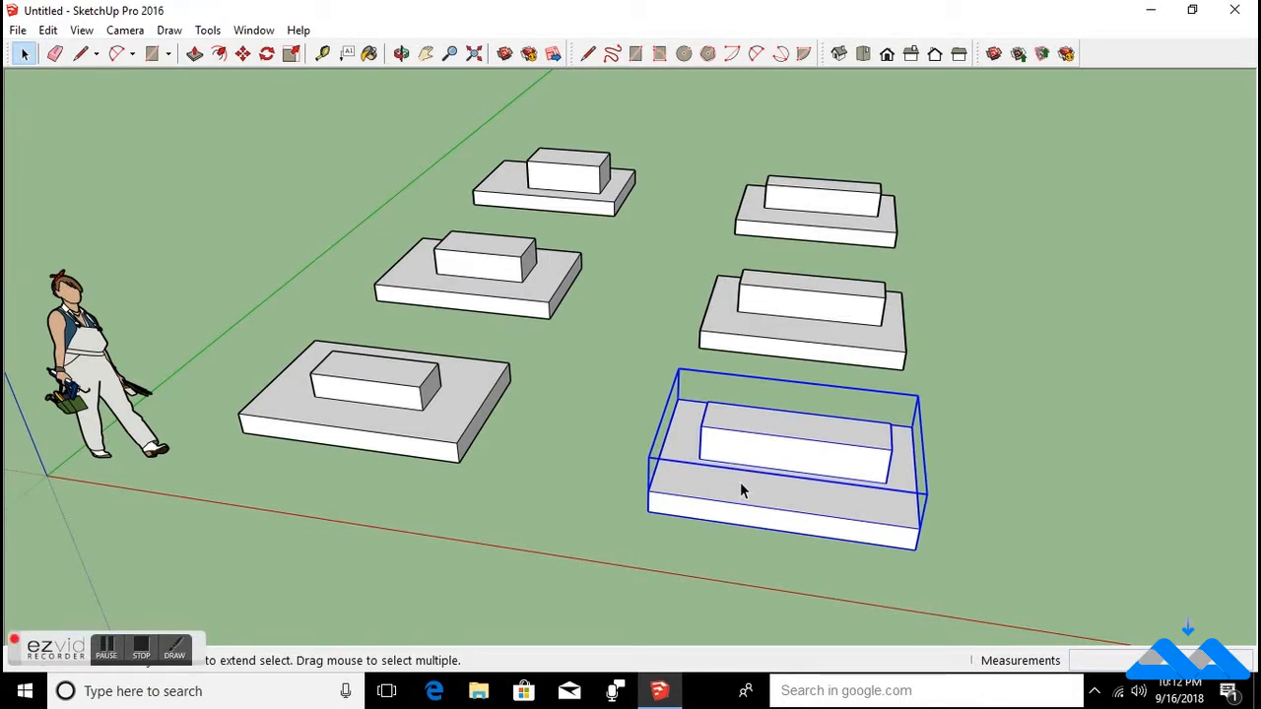
click(411, 440)
right_click(410, 437)
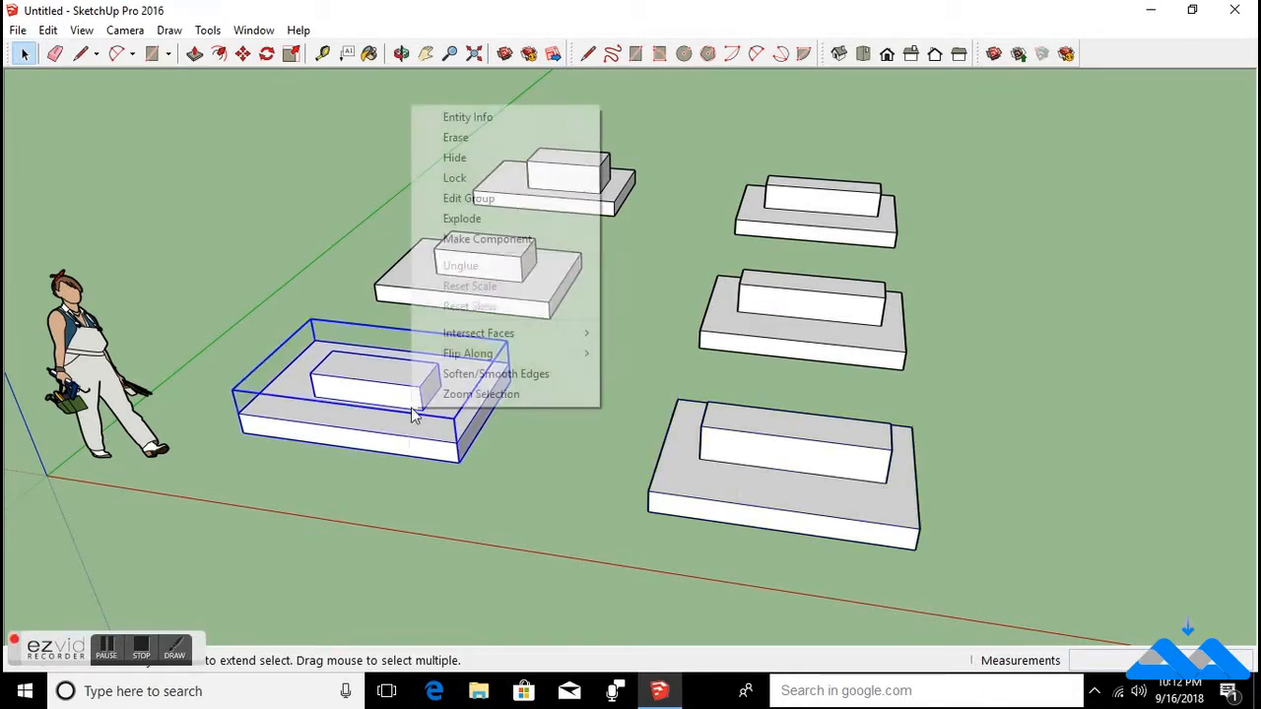
click(459, 218)
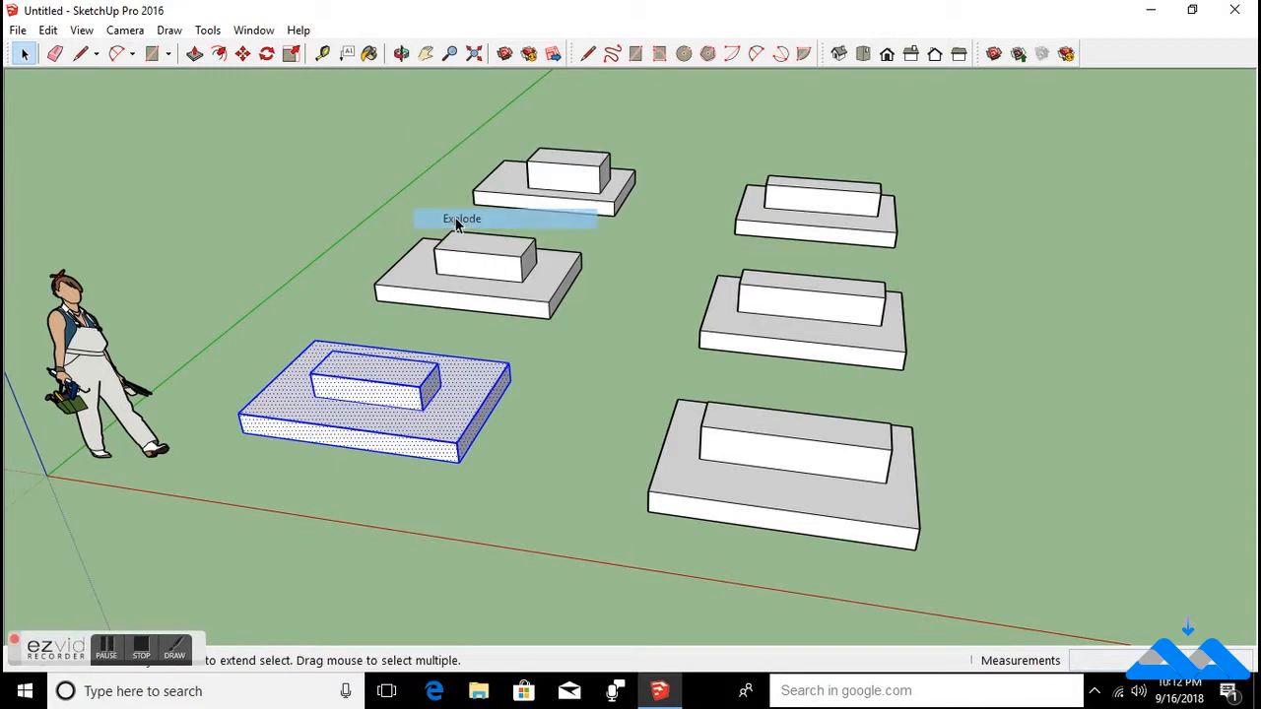
Select the exploded slab's top face and examine the Intersect Faces and Face options available for it.
click(386, 427)
scroll(388, 396, down, 2)
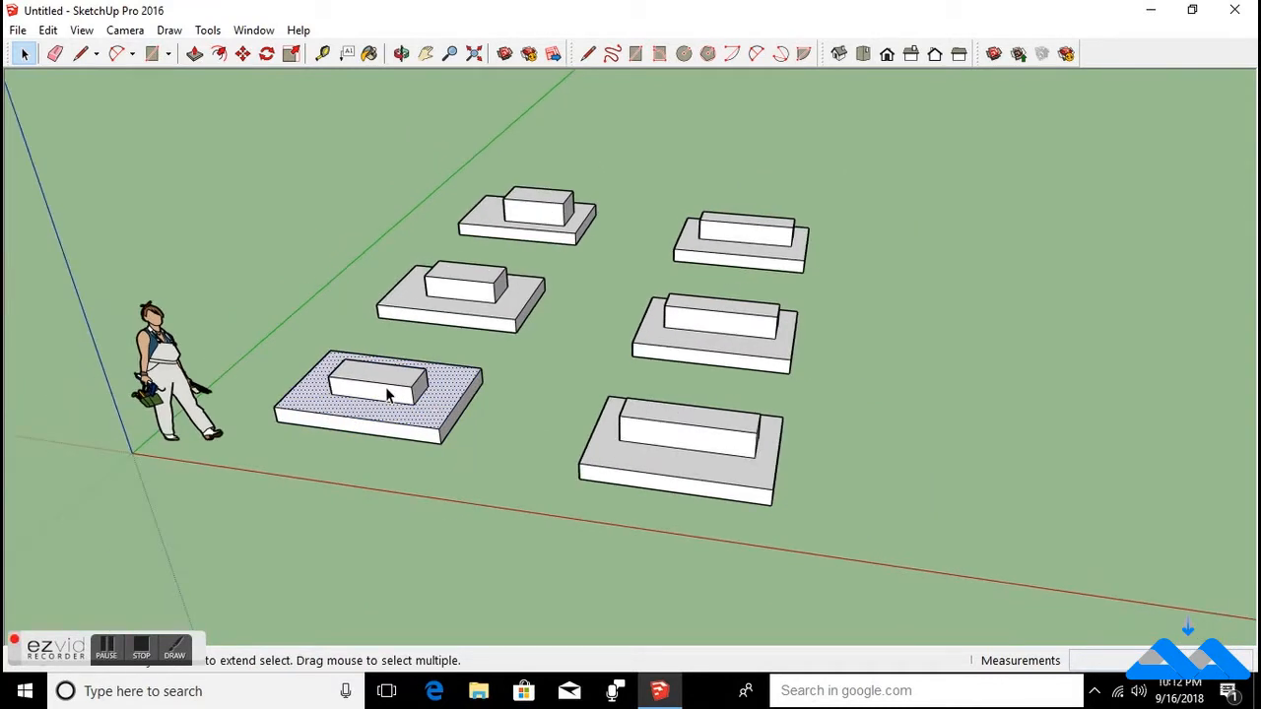
scroll(362, 480, up, 3)
scroll(394, 419, down, 3)
scroll(411, 414, up, 2)
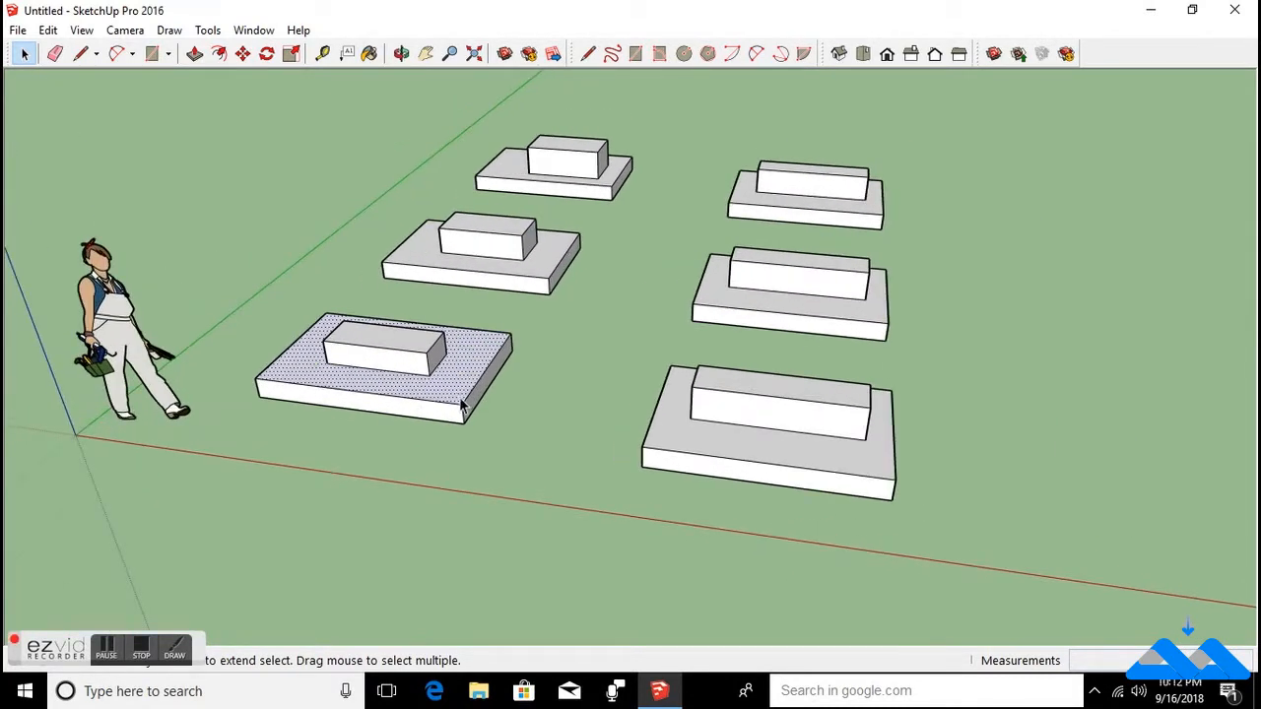
click(47, 30)
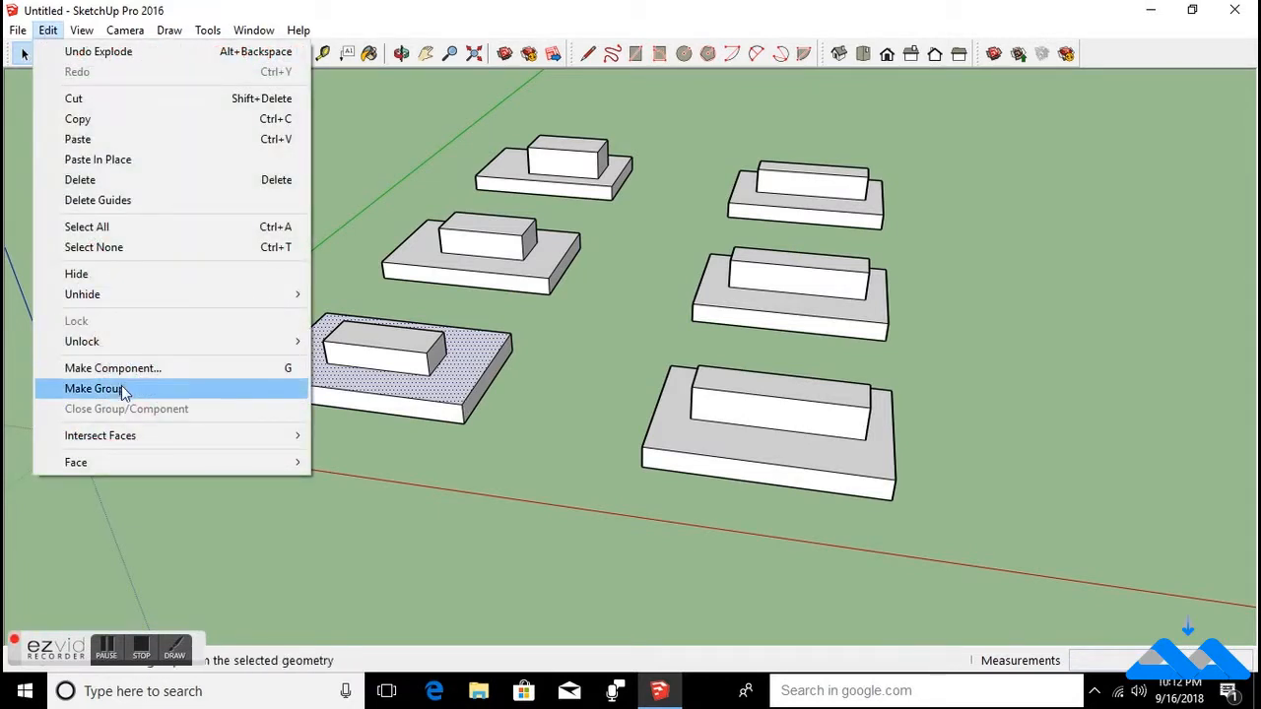
mouse_move(207, 441)
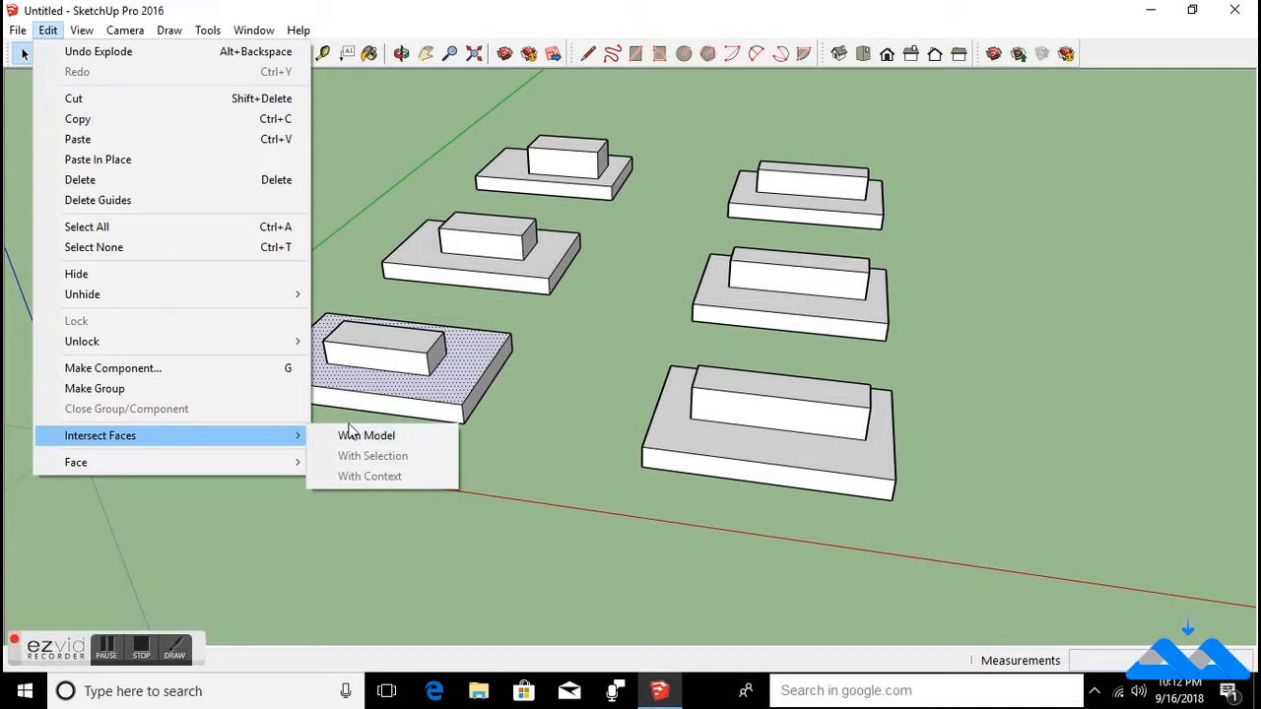
mouse_move(267, 469)
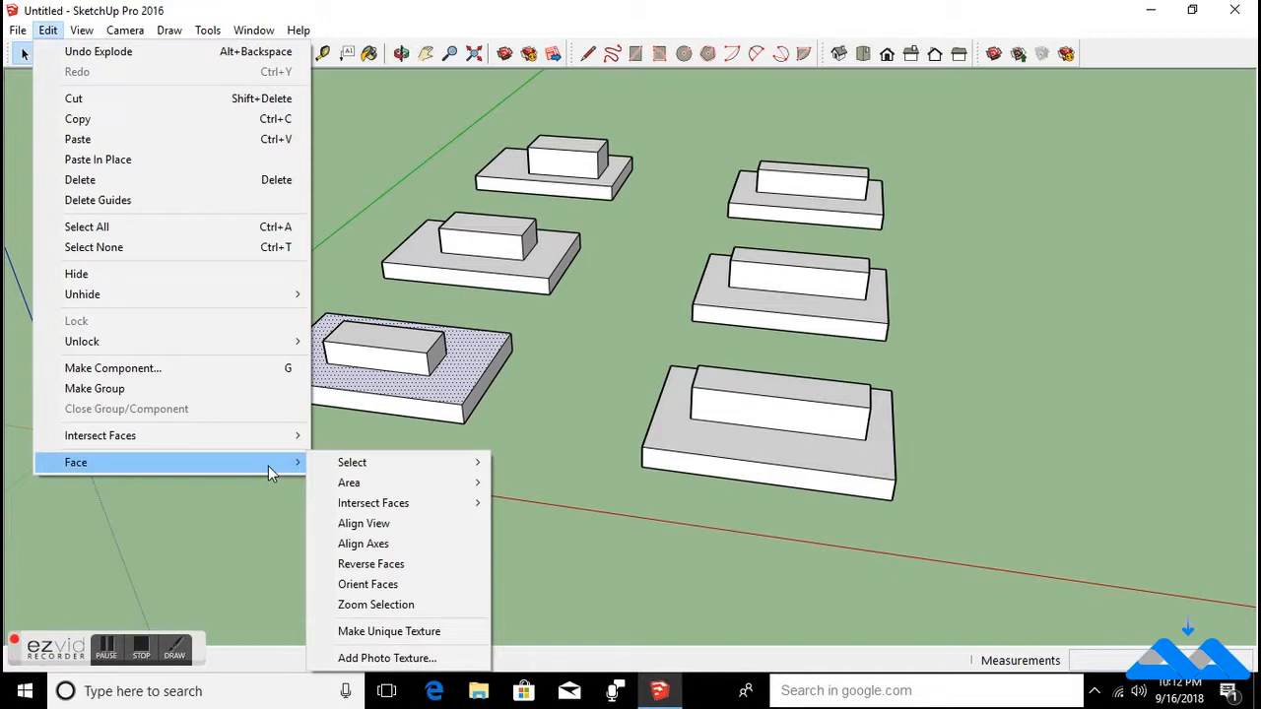
mouse_move(283, 440)
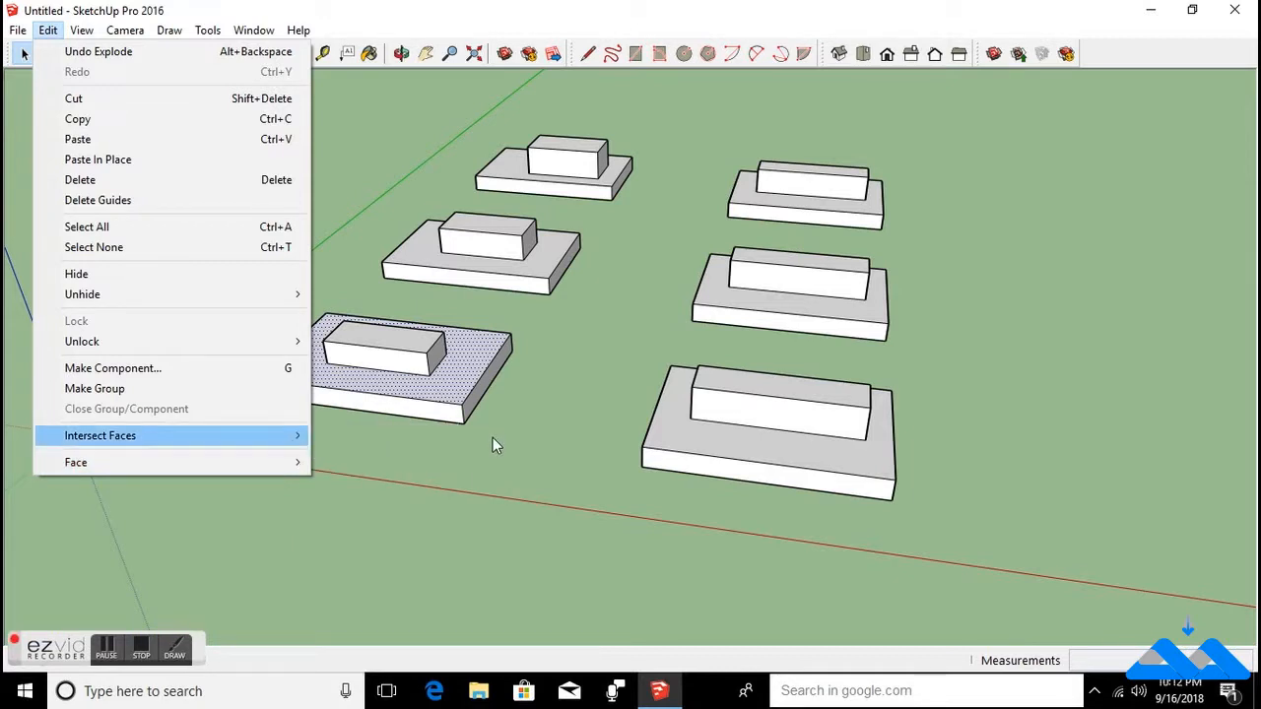
click(109, 656)
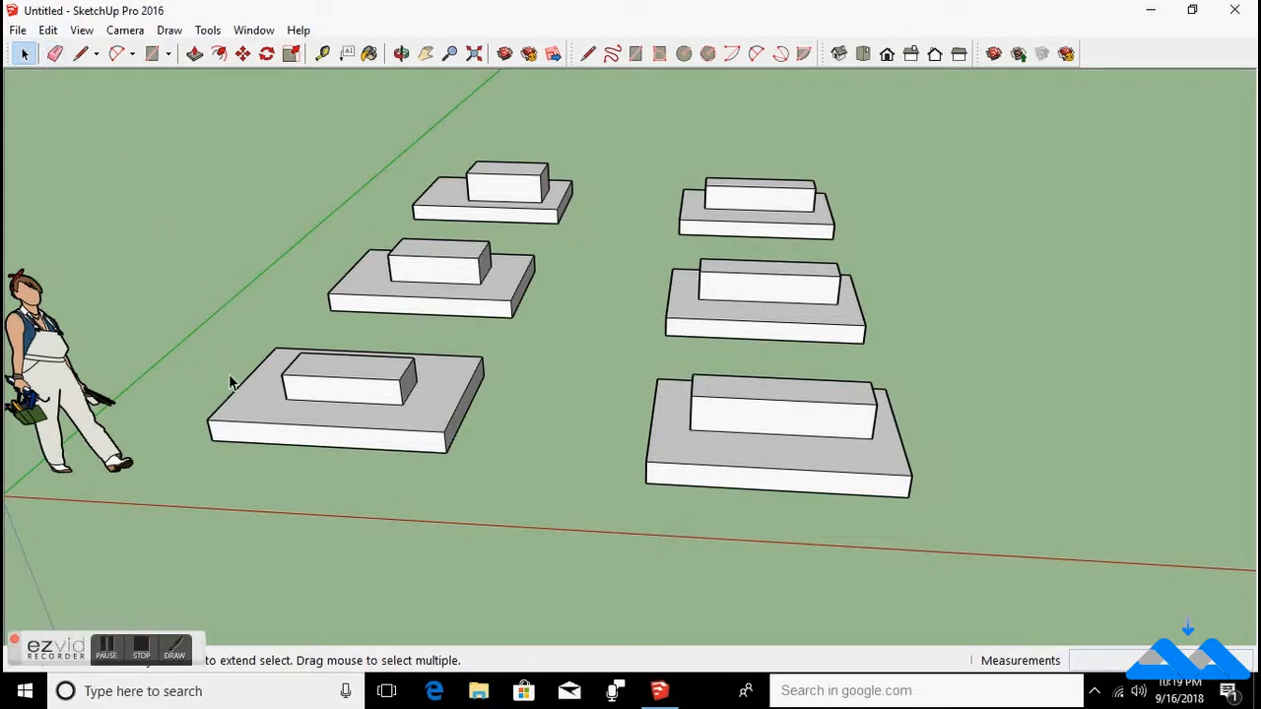
Draw a large rectangle on the ground overlapping the front slab group near the standing figure.
click(152, 54)
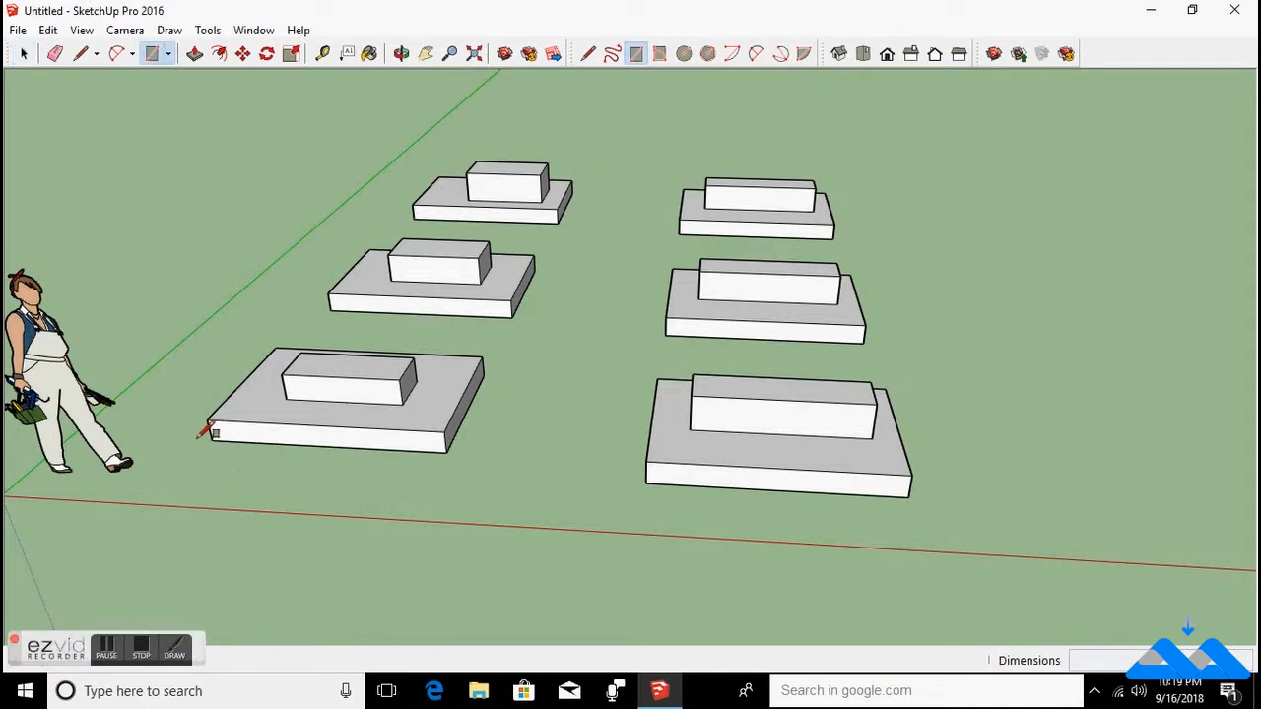
click(162, 421)
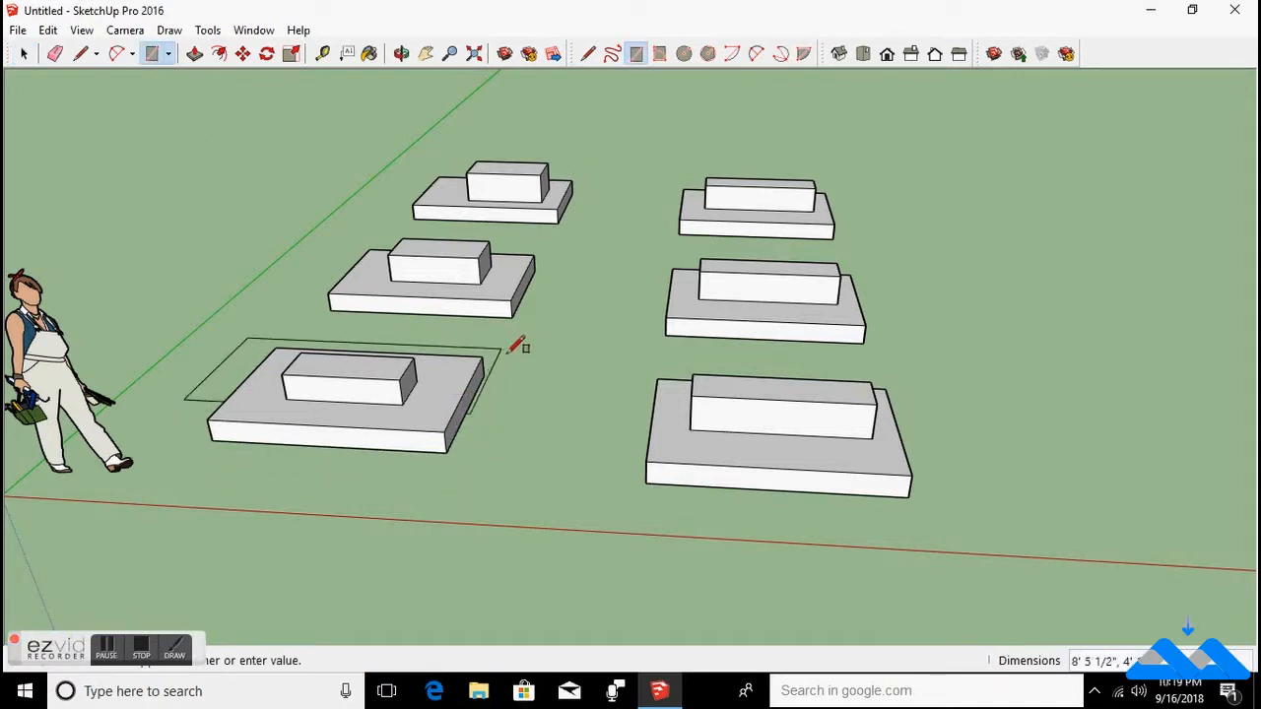
click(478, 501)
Push/Pull the large ground rectangle up about 7 3/4" into a slab that overlaps the front group.
key(p)
click(459, 477)
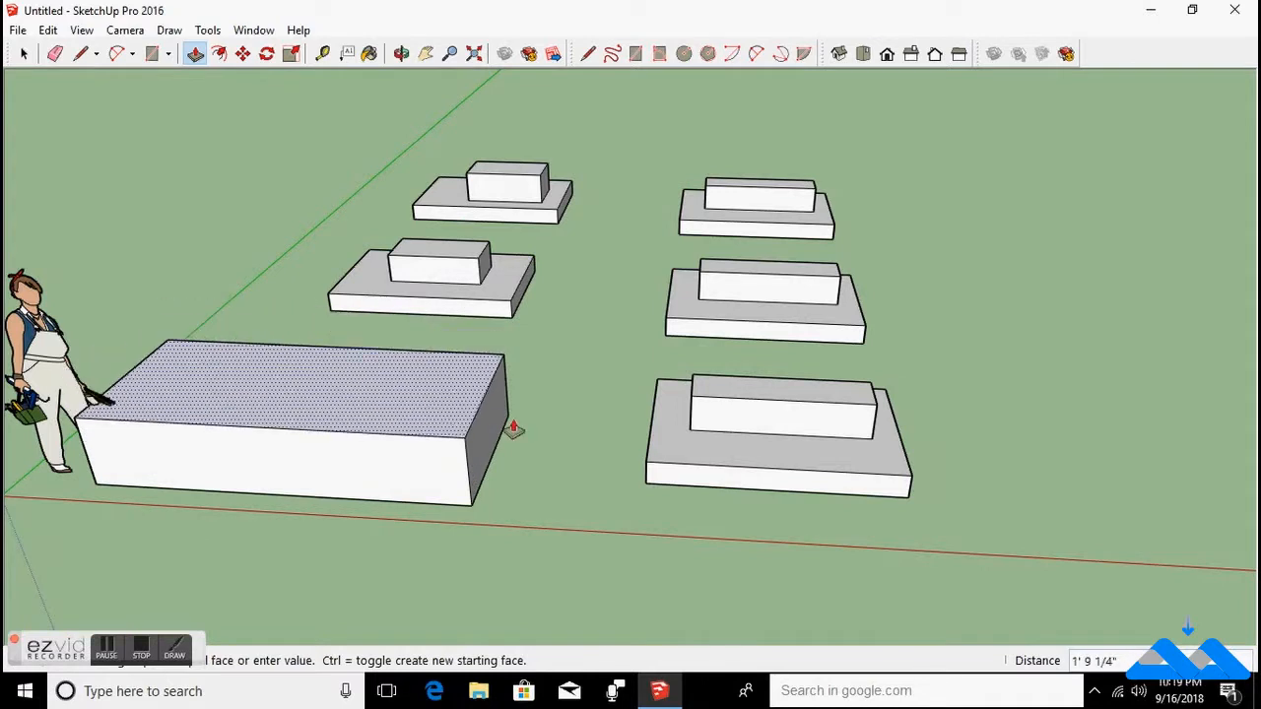
middle_drag(512, 430, 453, 318)
click(519, 312)
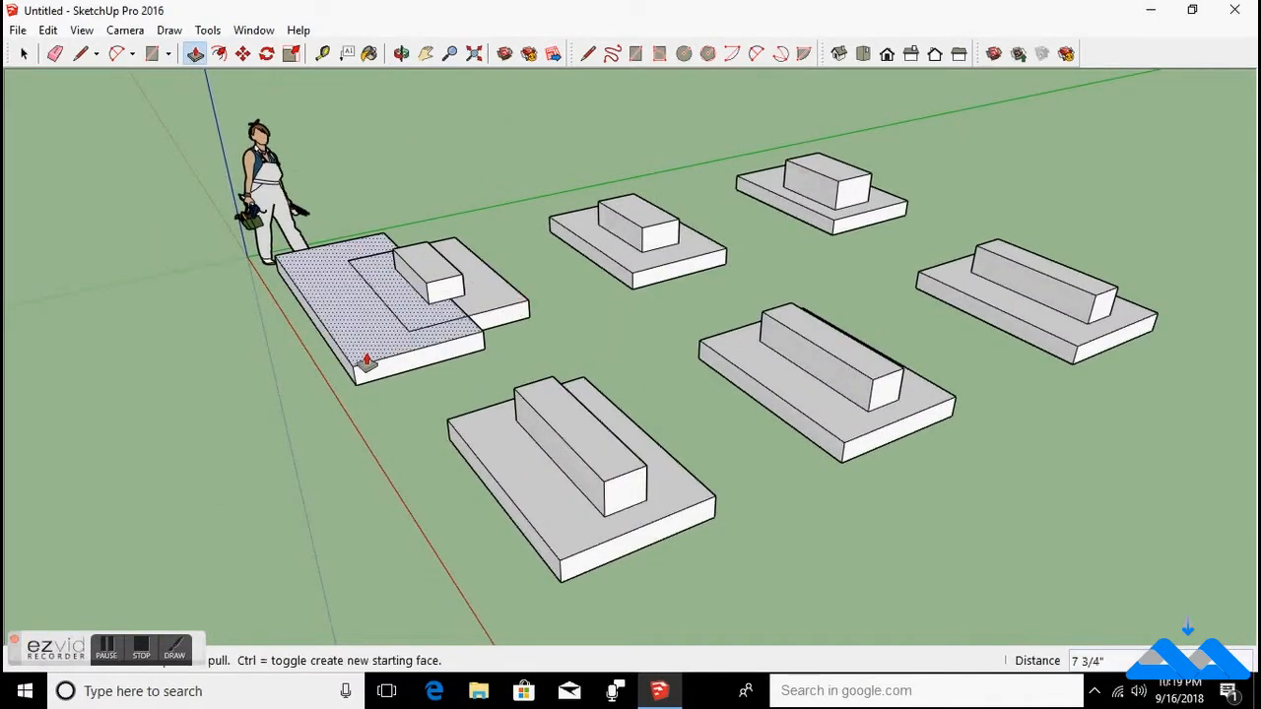
middle_drag(365, 361, 494, 437)
key(space)
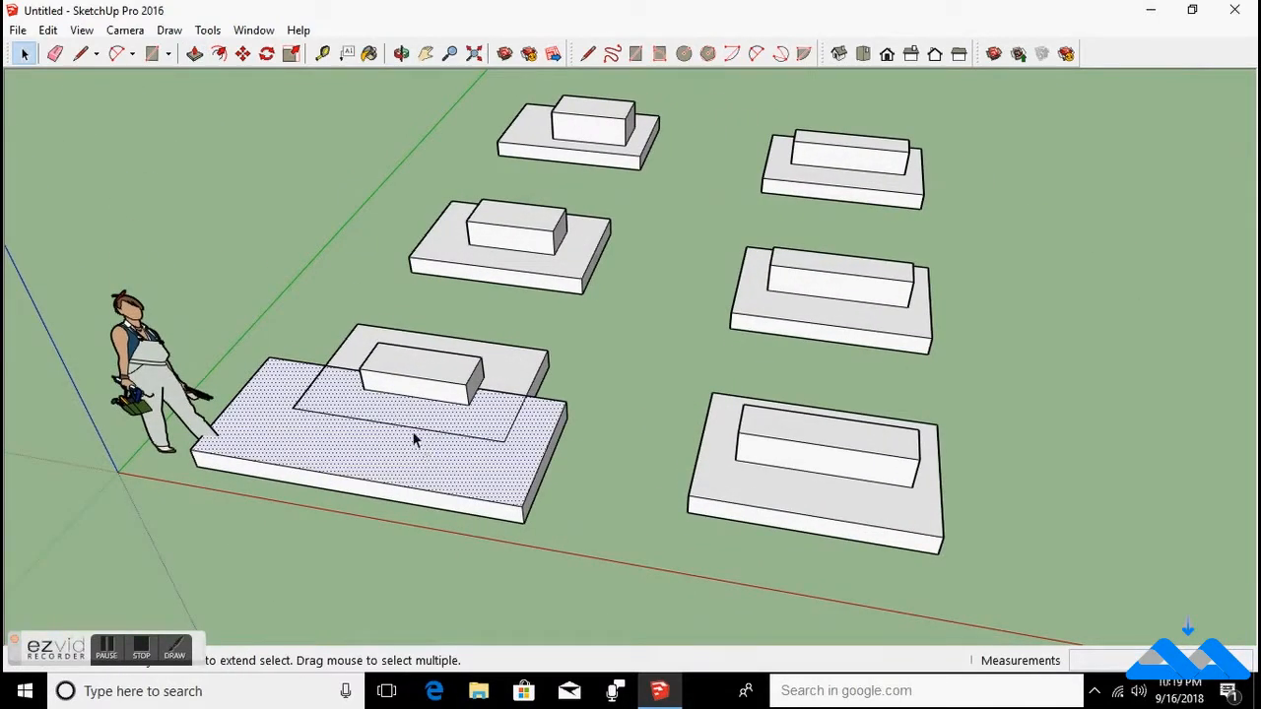
Select the new slab's top face and examine the Intersect Faces options for it.
click(463, 363)
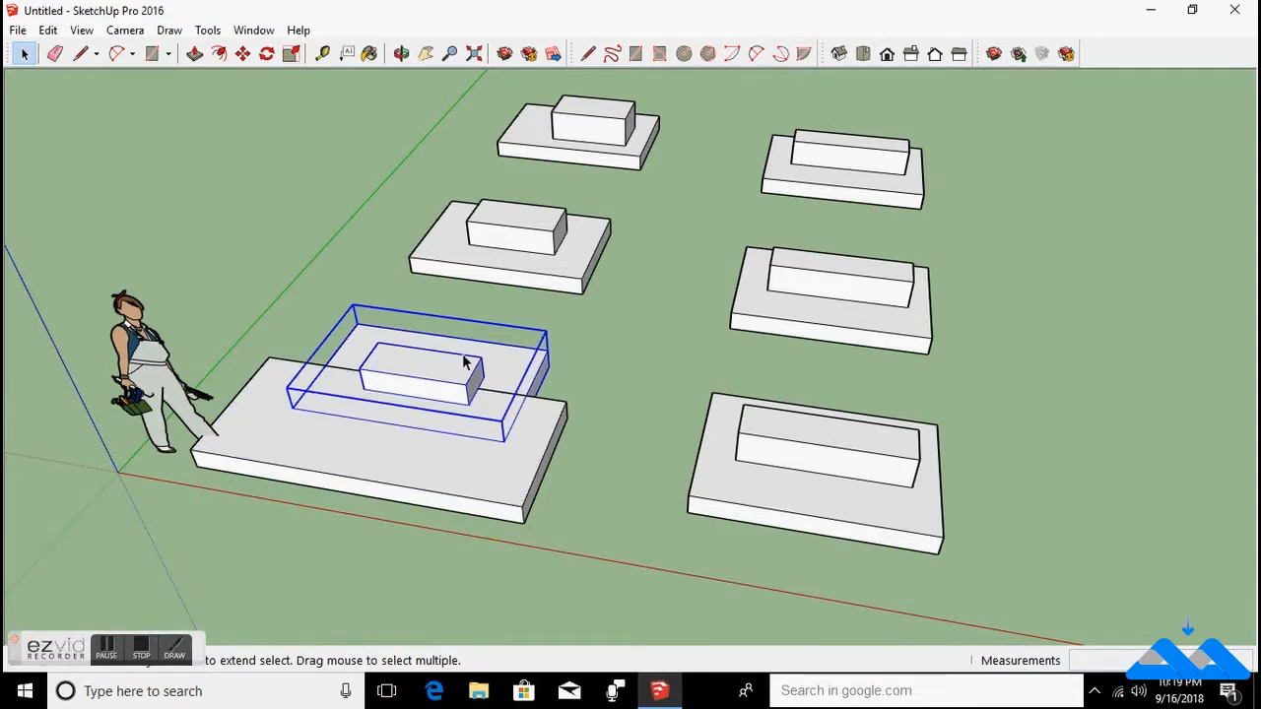
click(469, 445)
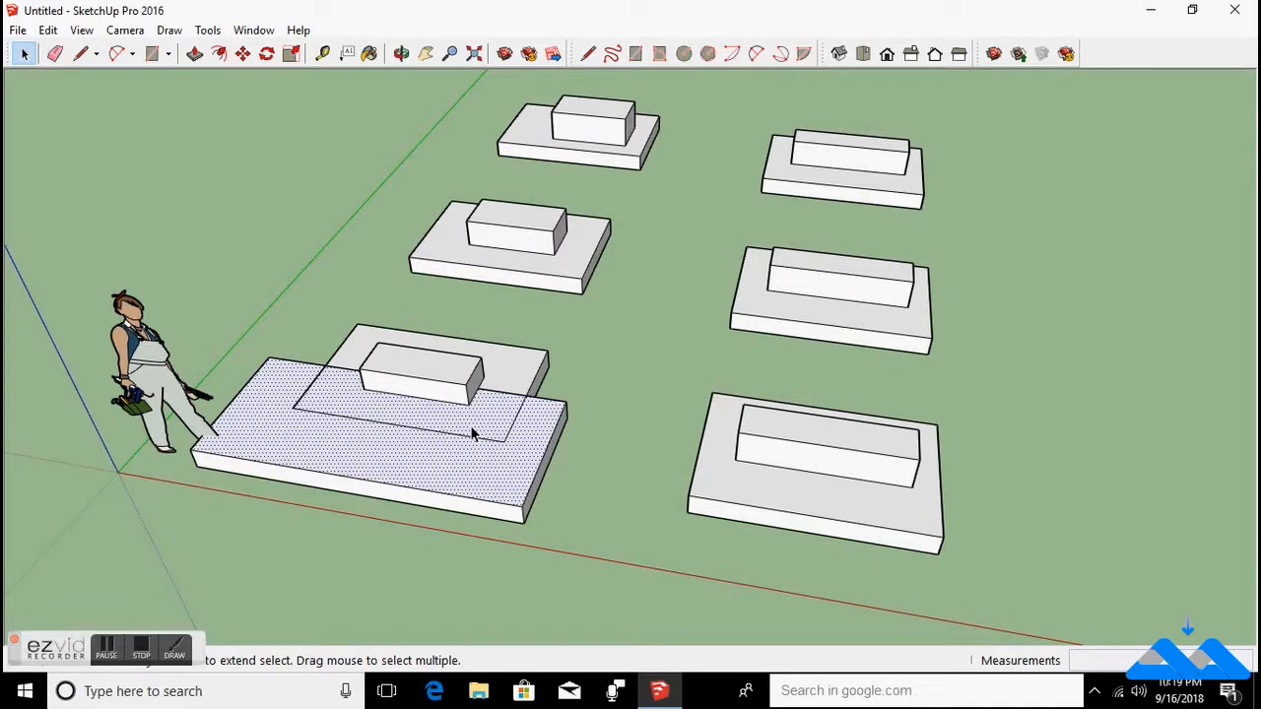
click(48, 30)
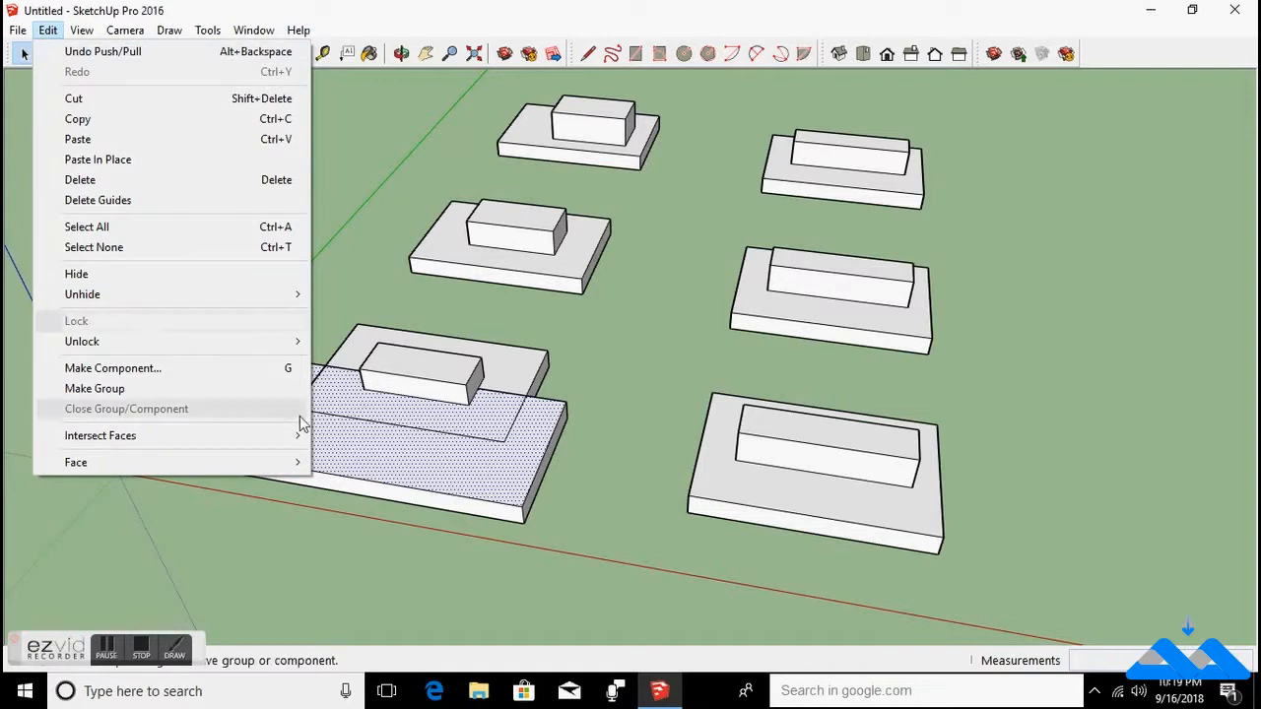
mouse_move(268, 446)
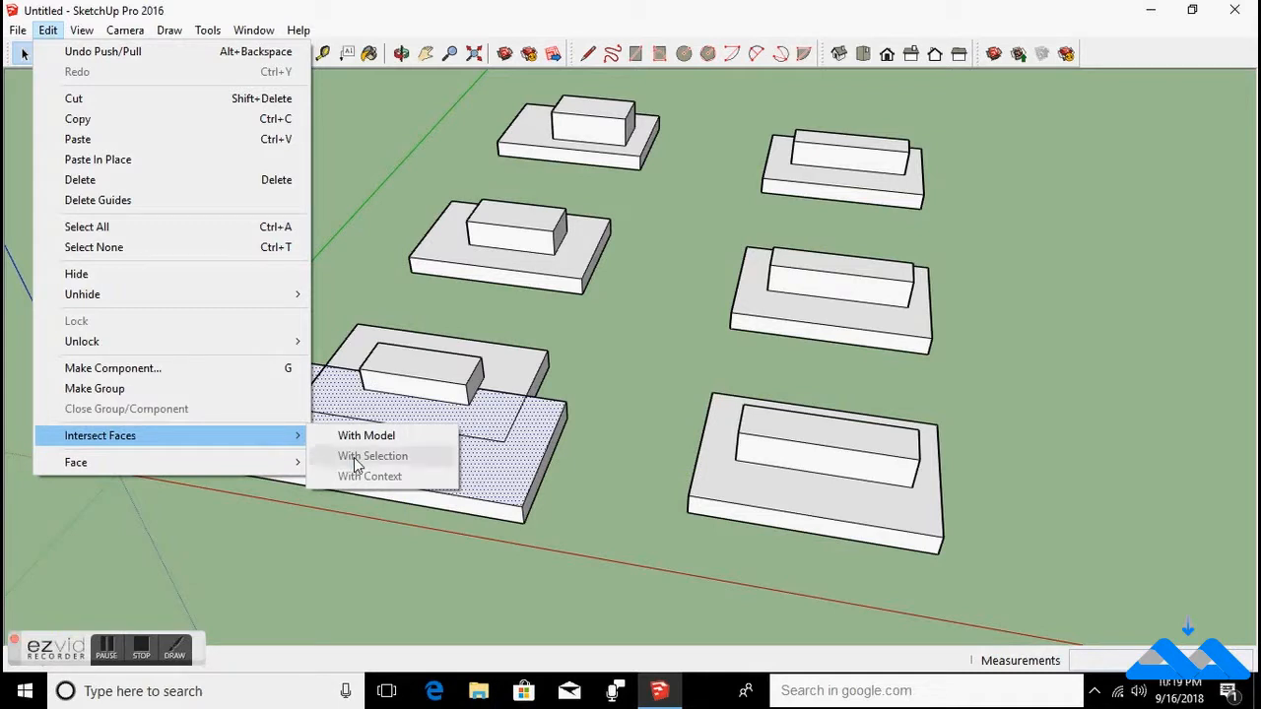
Select the whole new slab, intersect its faces with the model, and check its top face by selecting it.
click(483, 472)
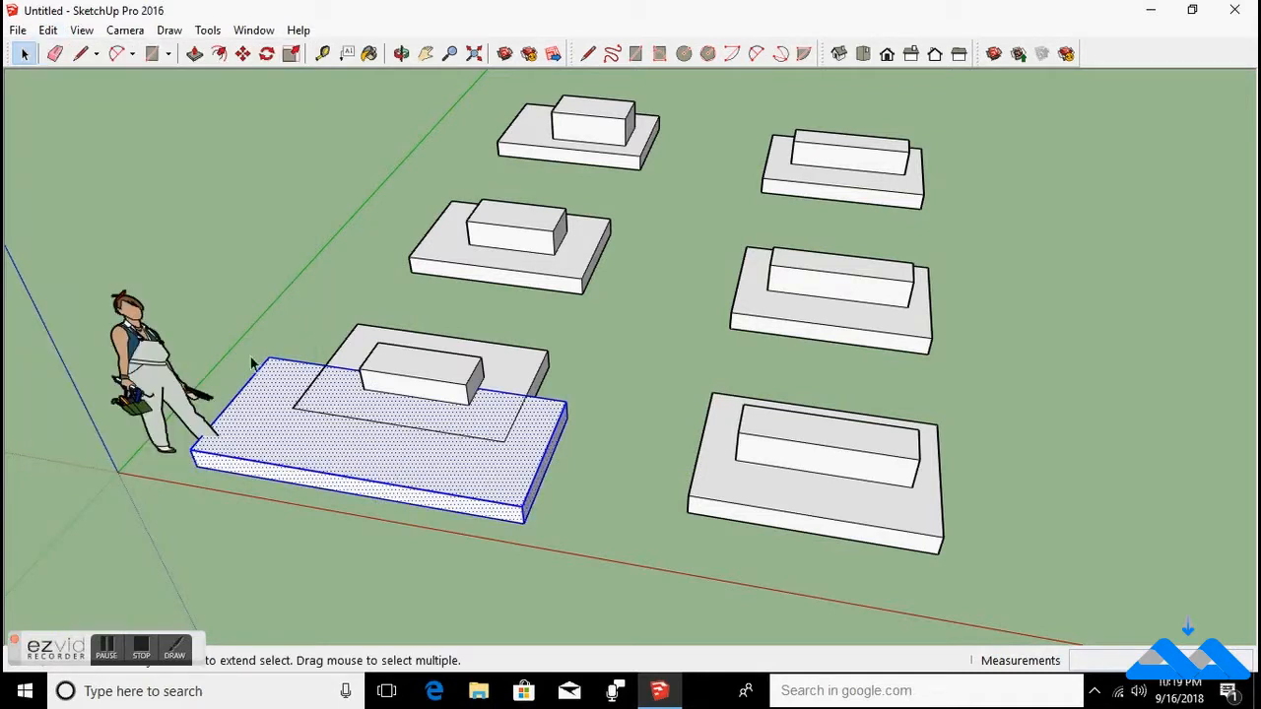
click(50, 30)
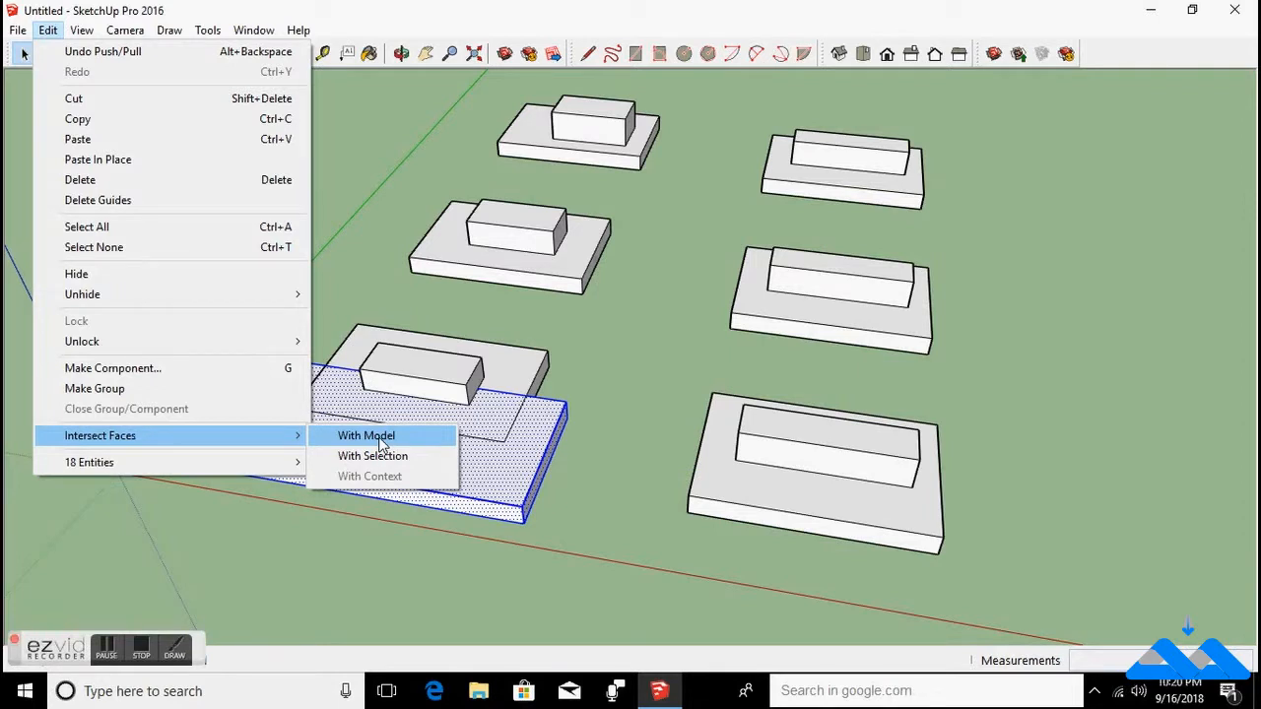
click(380, 440)
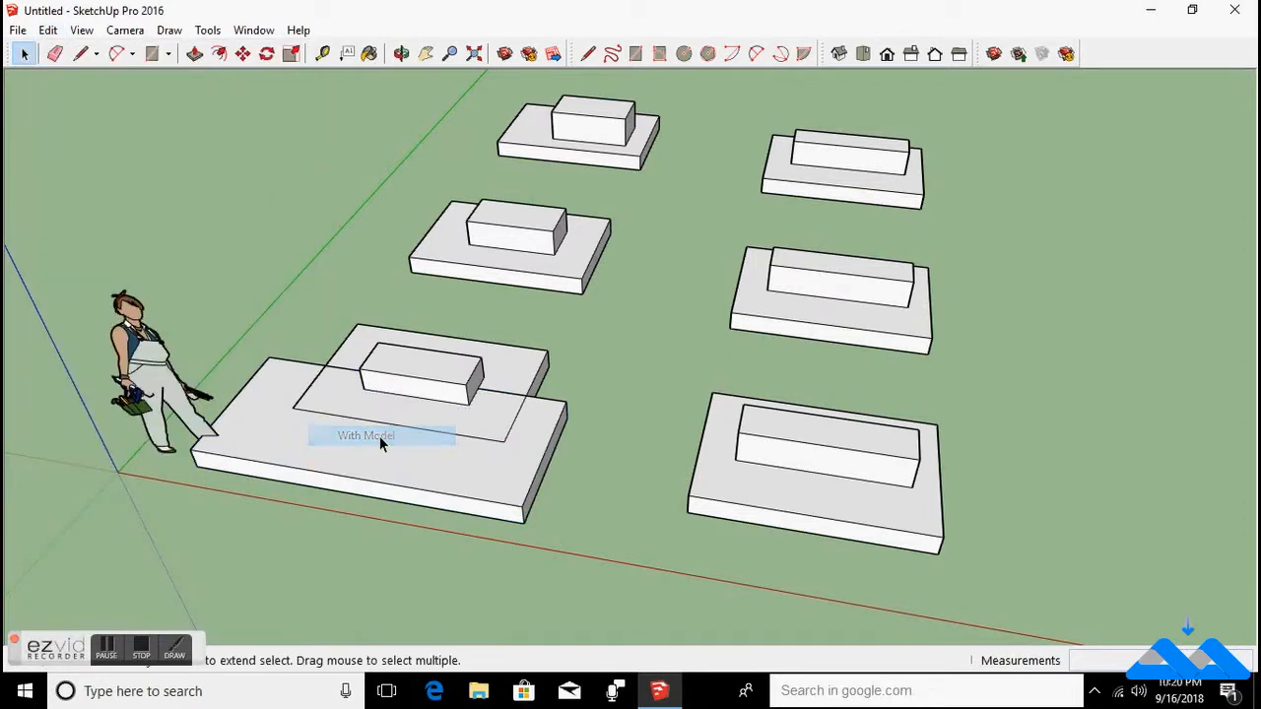
click(437, 427)
click(505, 464)
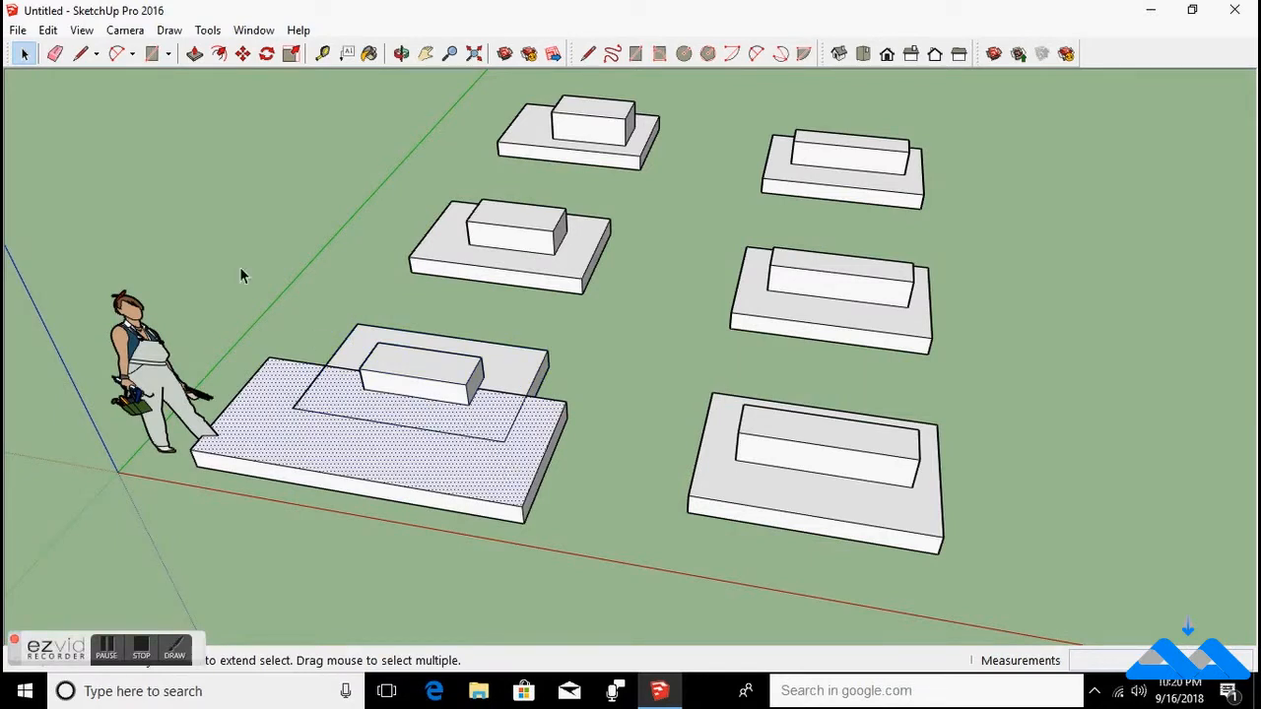
Intersect the top face of the large slab near the standing figure with the model again.
click(48, 29)
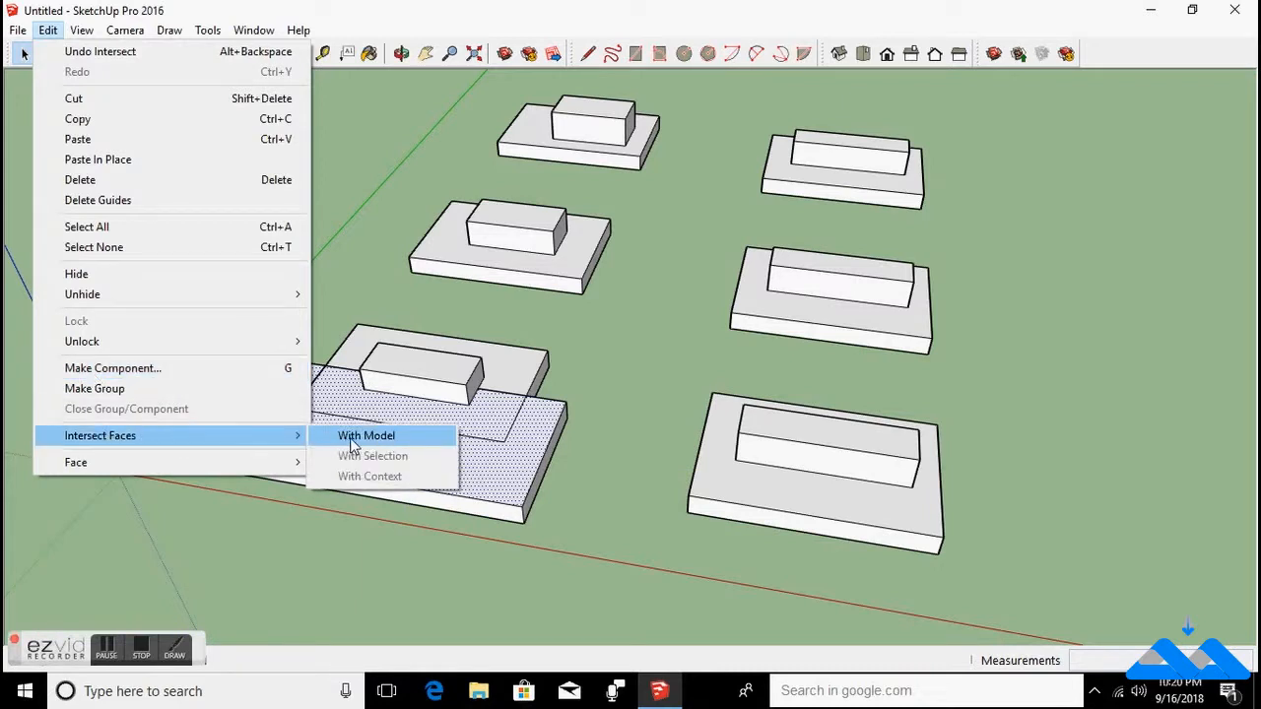
click(366, 437)
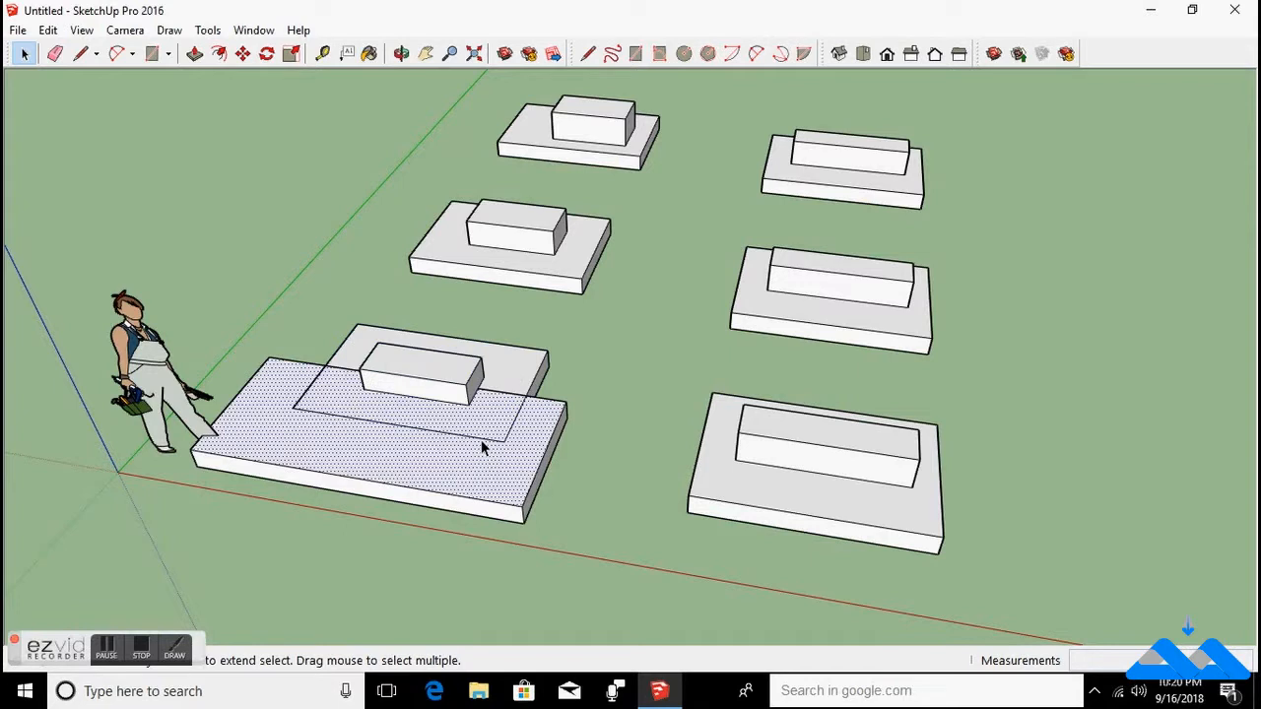
Draw a rectangle about 10' 5" long on the ground, overlapping the front edge of the nearest component slab.
scroll(481, 440, down, 2)
scroll(765, 510, up, 3)
click(769, 496)
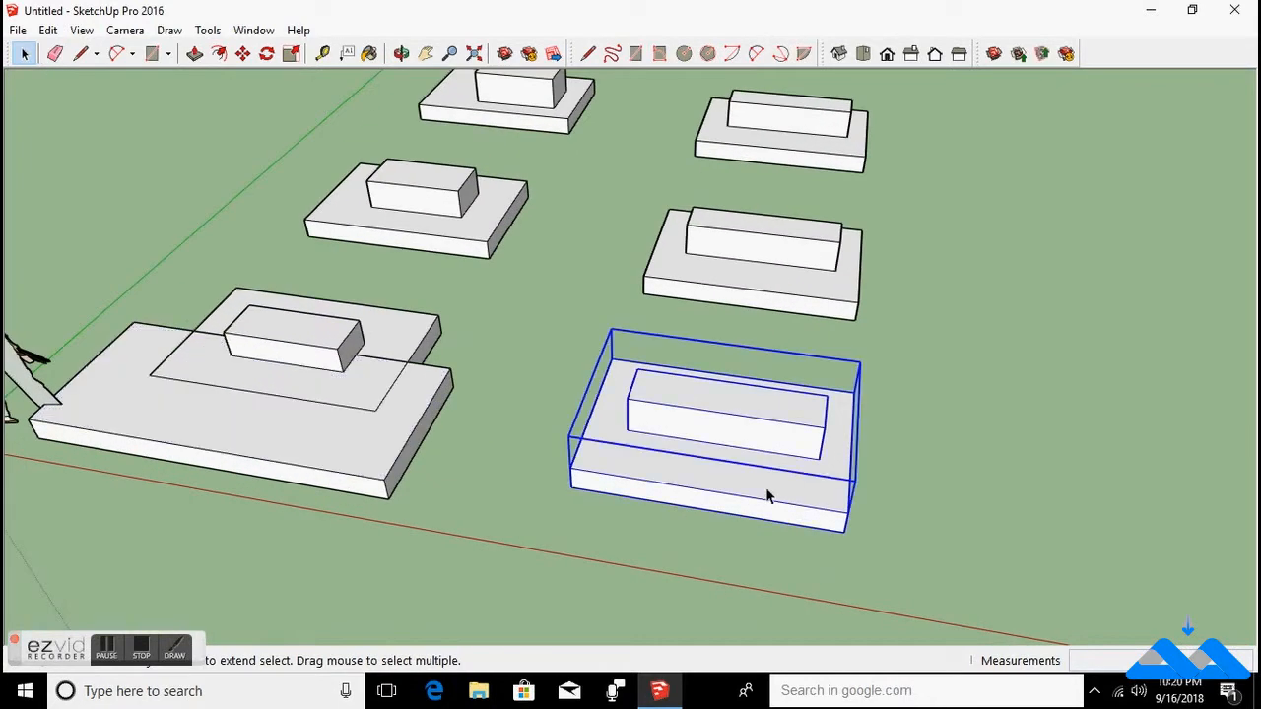
key(r)
click(530, 421)
click(951, 581)
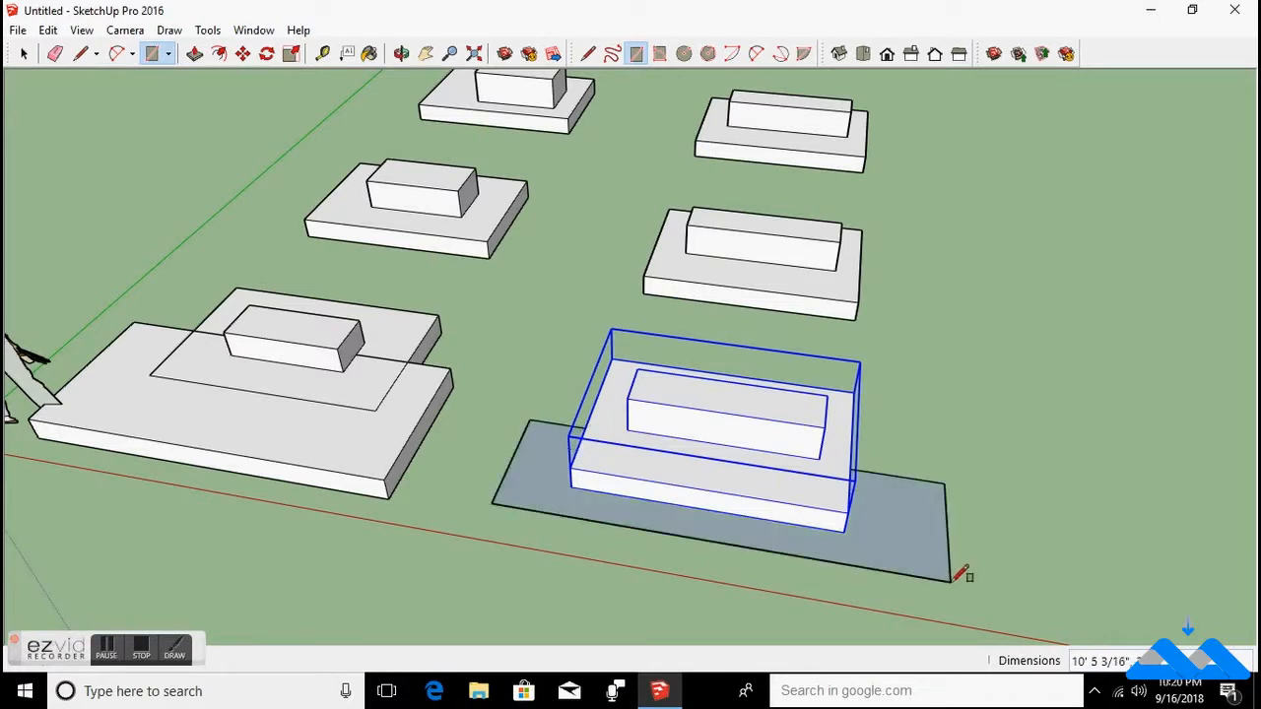
Push/Pull the new ground rectangle up about 6 13/16" into a slab overlapping the front component.
key(p)
click(853, 526)
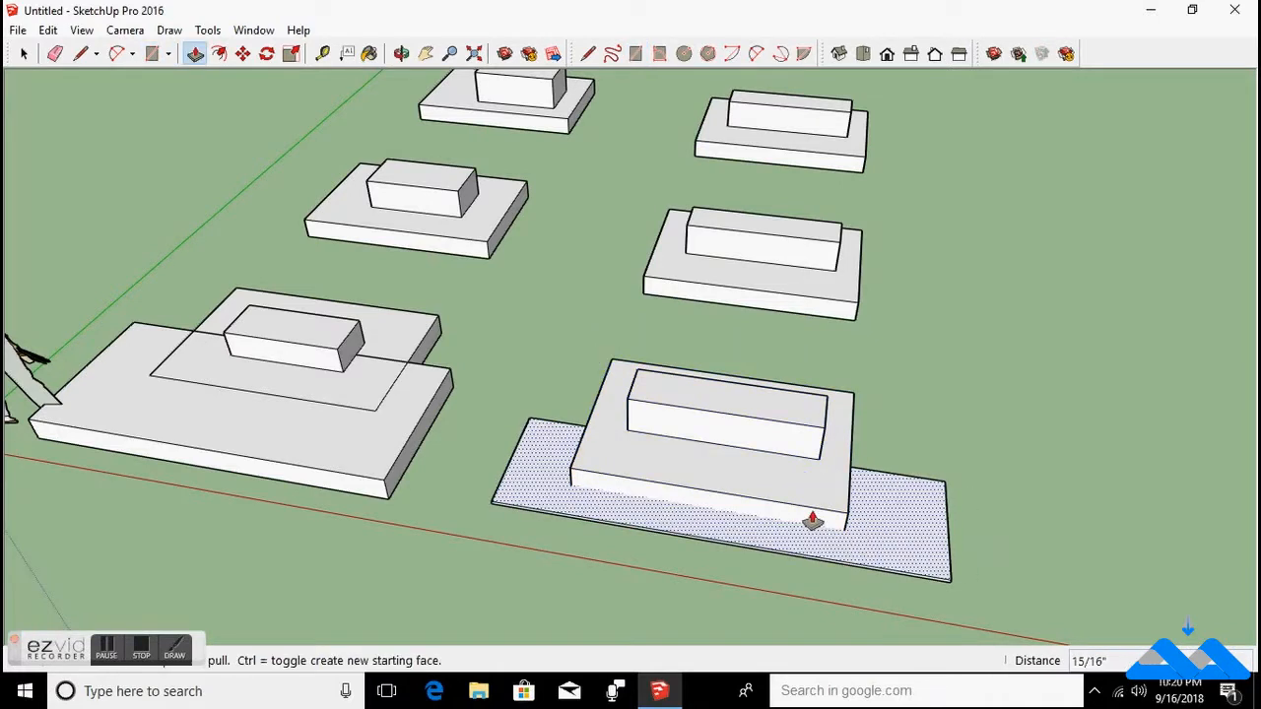
click(813, 522)
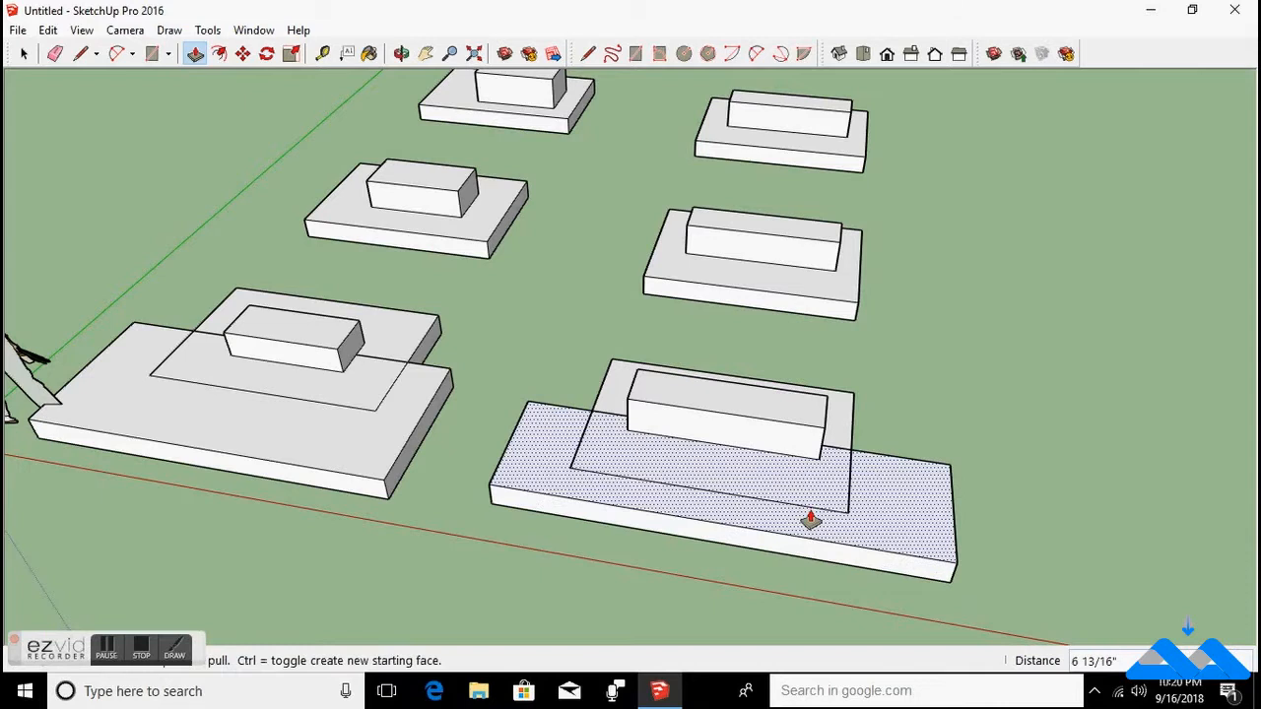
Intersect the new slab's top face with the model and check the result by selecting that face.
key(space)
click(744, 509)
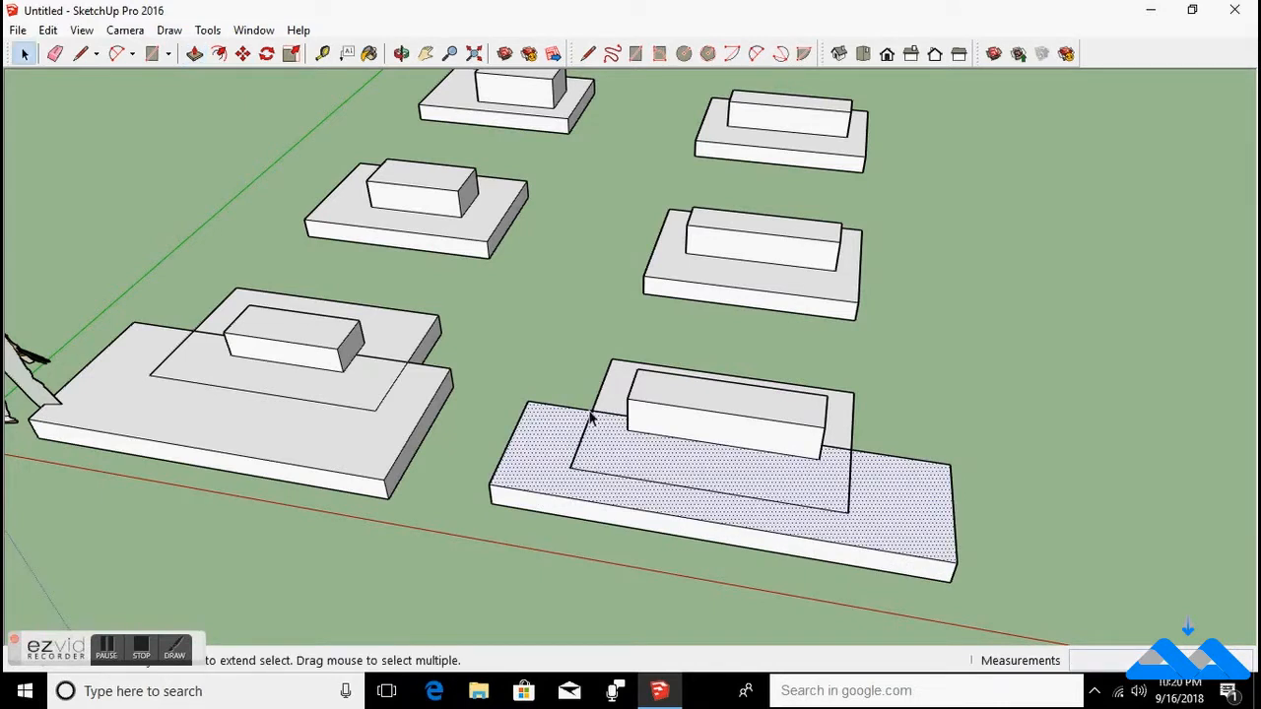
click(50, 31)
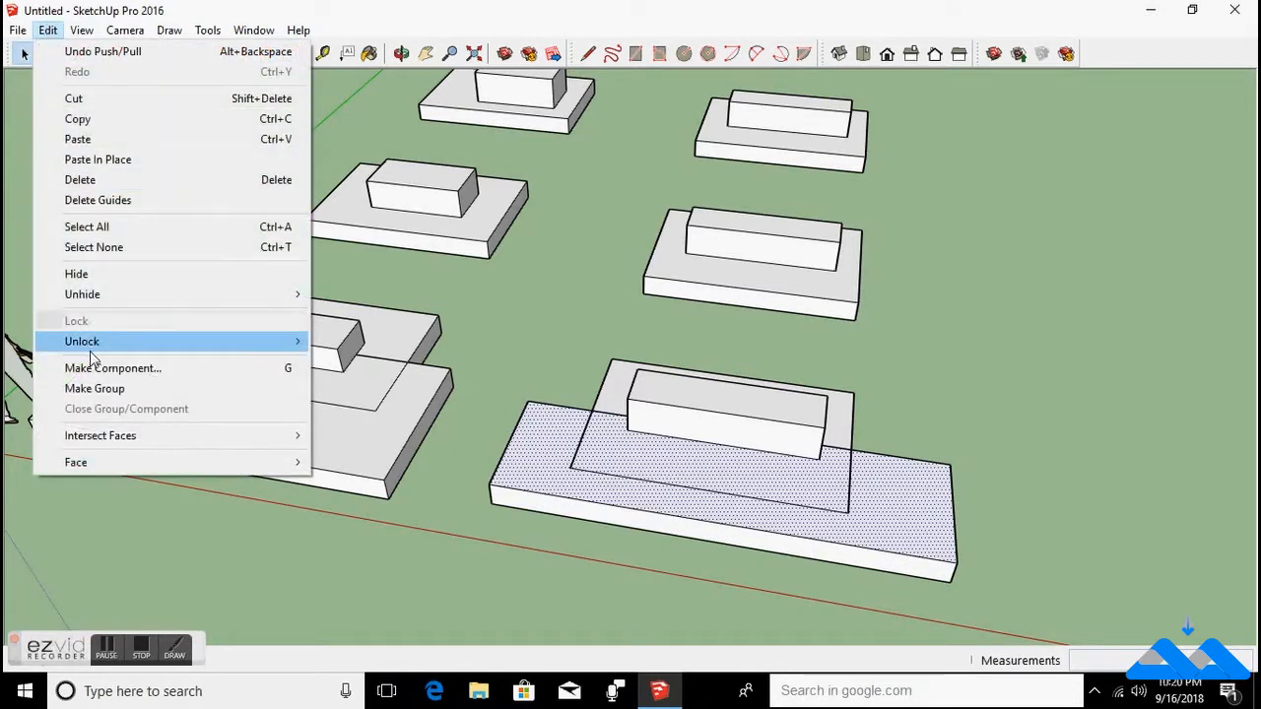
mouse_move(152, 441)
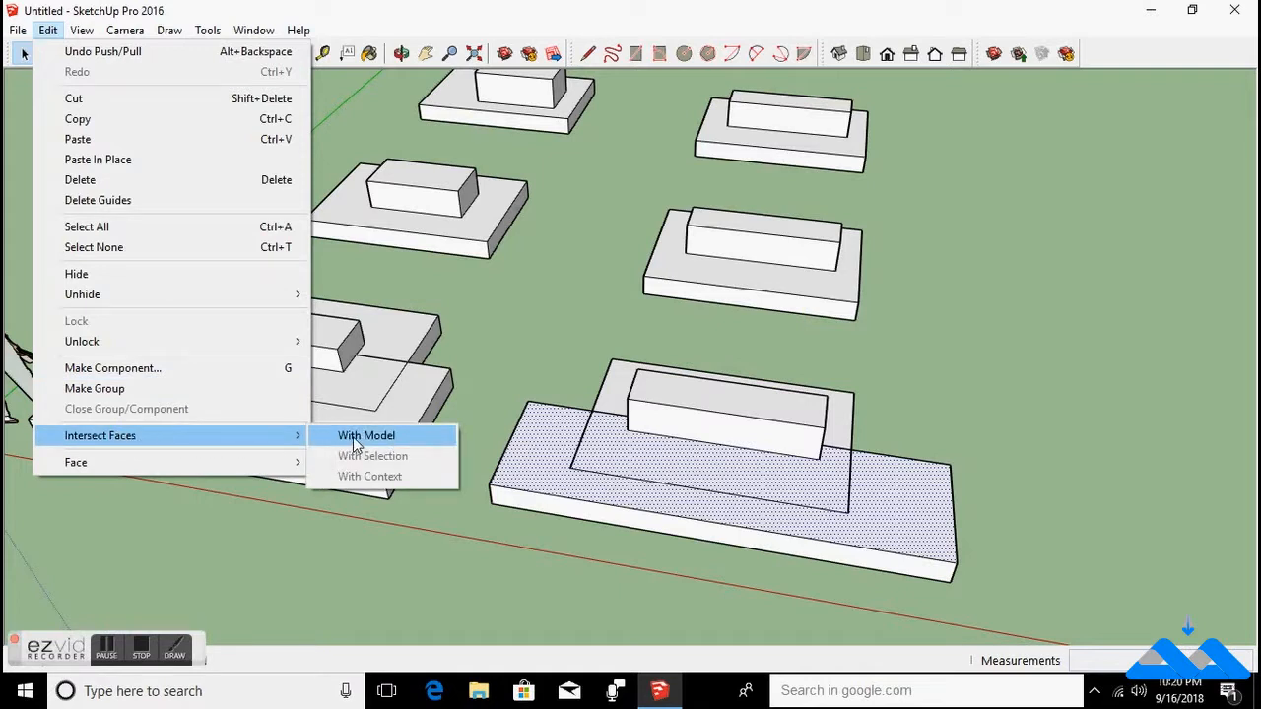
click(355, 446)
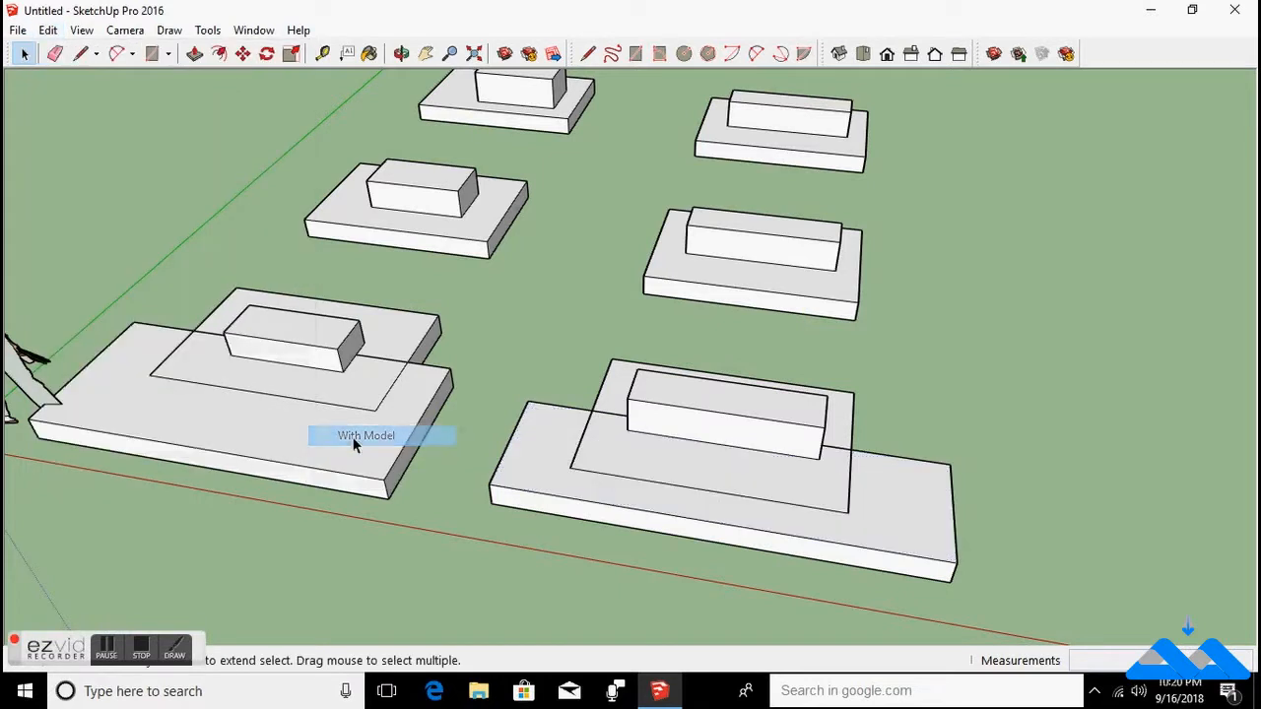
click(599, 459)
click(532, 469)
mouse_move(695, 507)
middle_down()
mouse_move(709, 510)
mouse_move(479, 484)
middle_up()
middle_drag(604, 492, 645, 555)
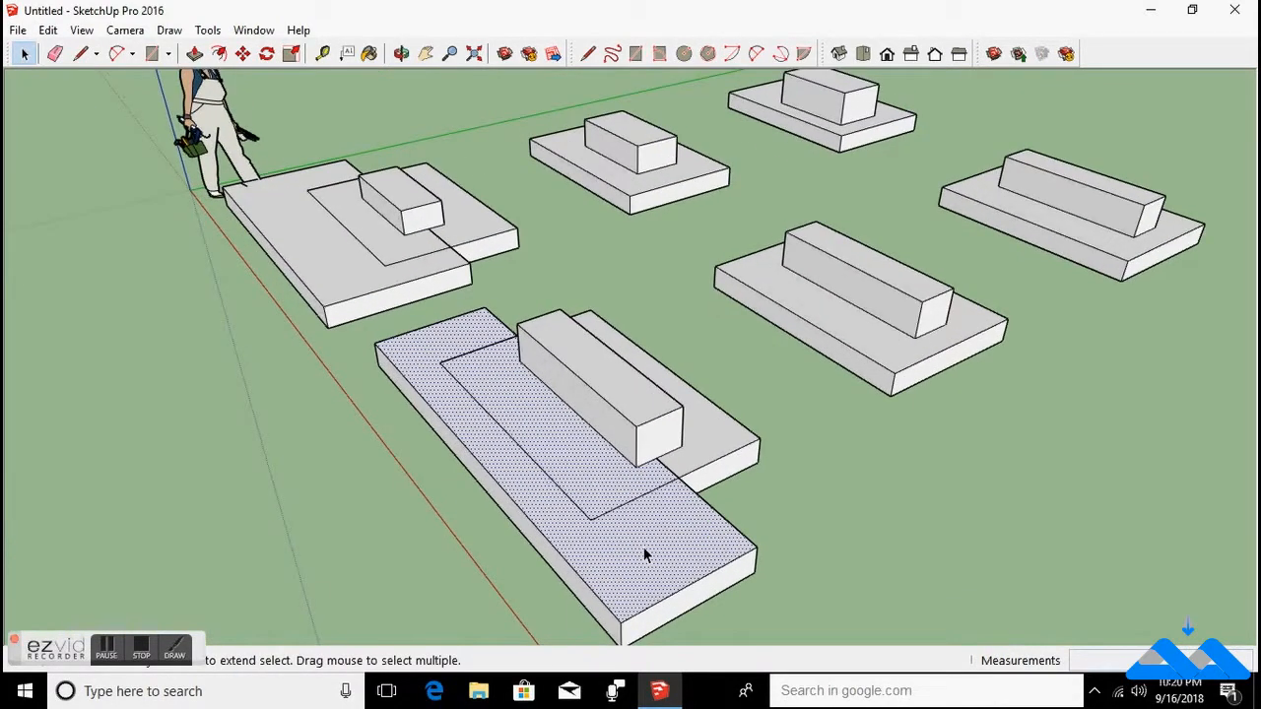
Undo the intersection and the Push/Pull so only the flat rectangle under the front component is left.
key(ctrl+z)
key(ctrl+z)
key(ctrl+z)
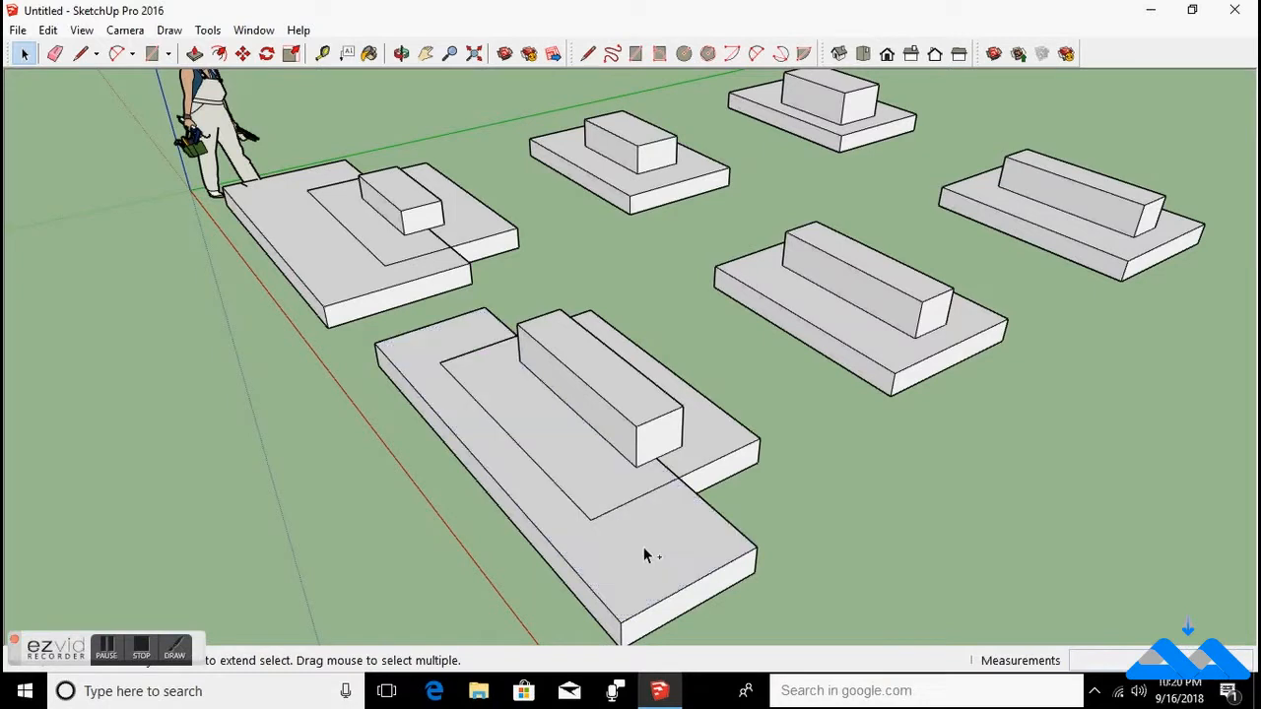
Try to intersect the flat rectangle's face with the model, working from underneath, and dismiss the message.
middle_drag(644, 562, 678, 337)
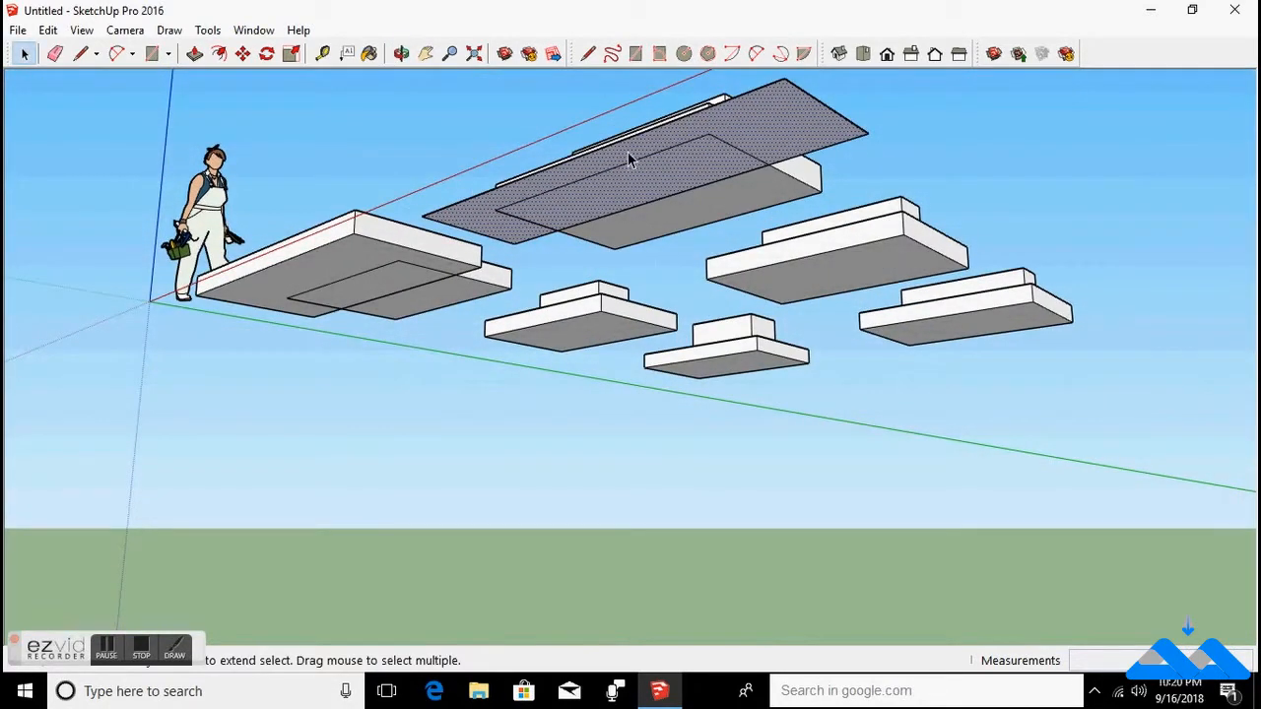
scroll(634, 75, up, 4)
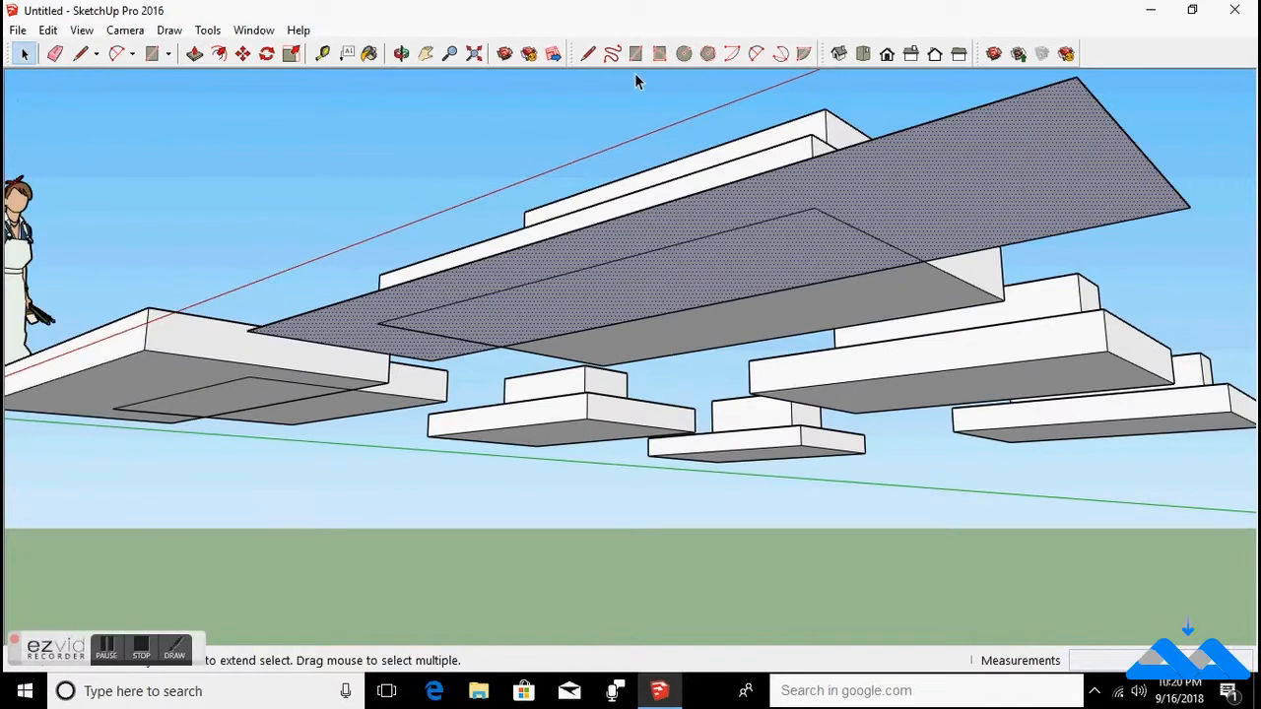
click(48, 29)
mouse_move(140, 441)
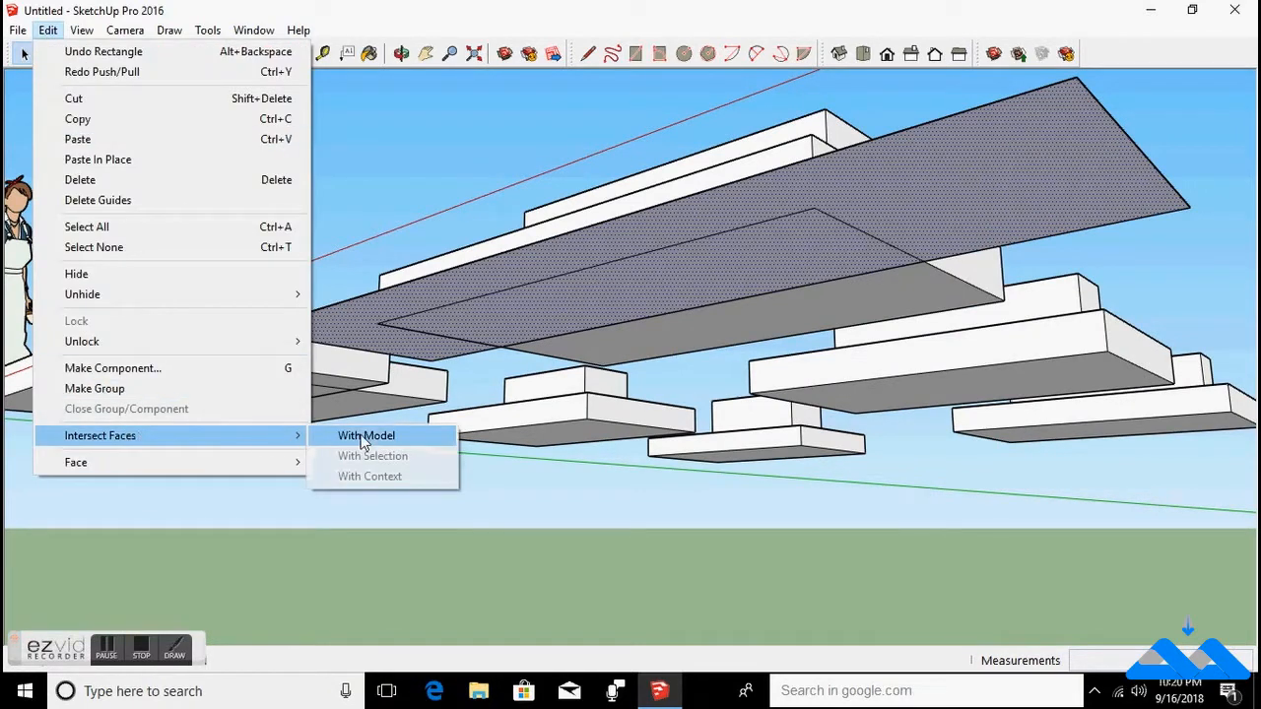
click(364, 433)
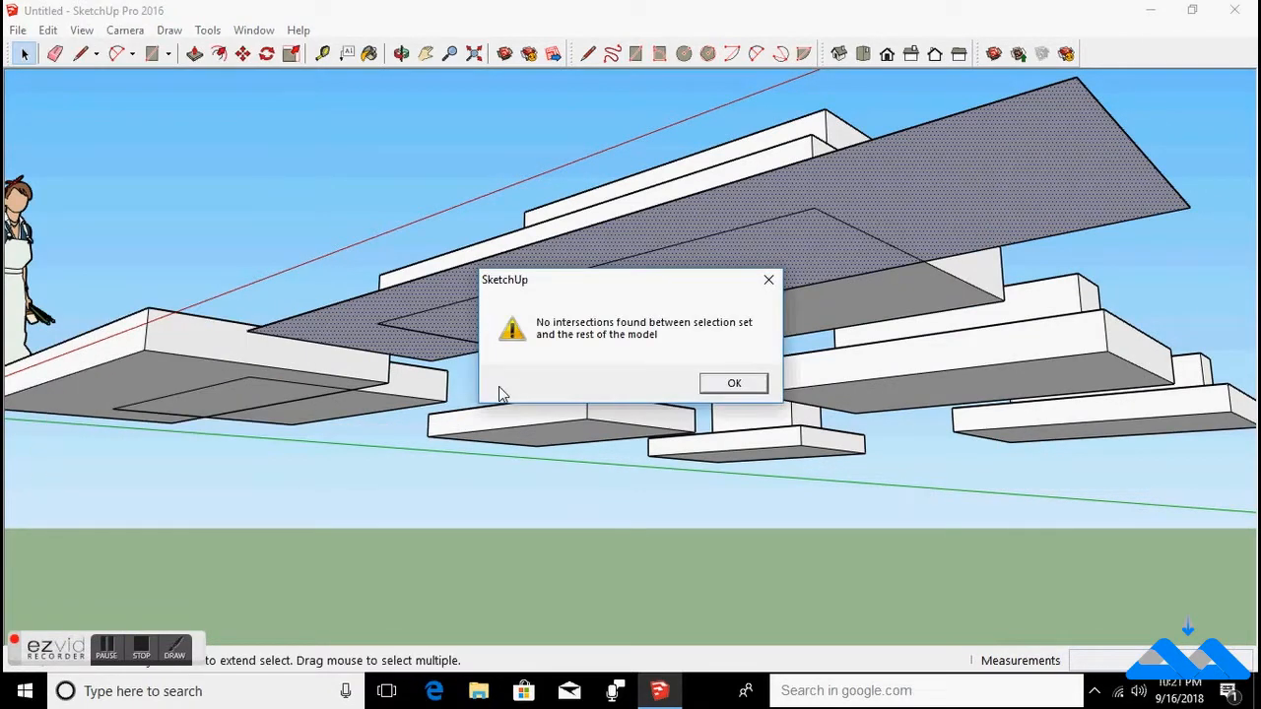
click(729, 385)
click(693, 240)
click(690, 223)
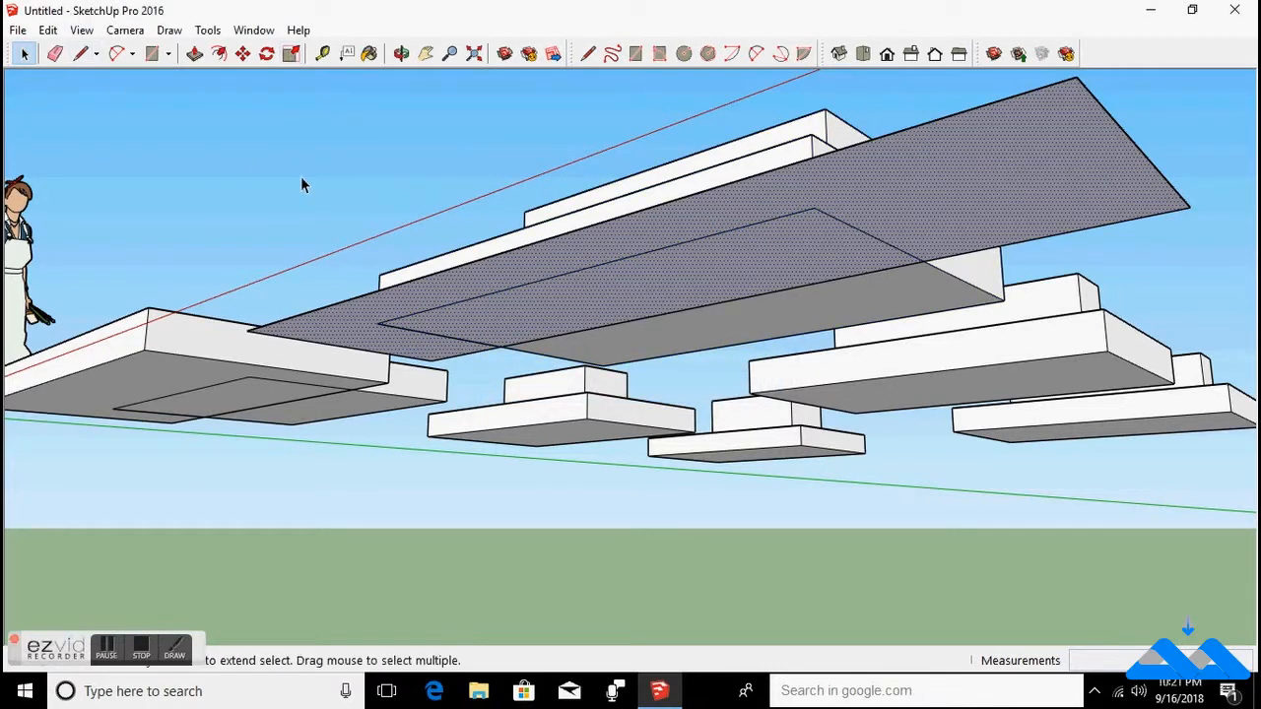
Select the flat rectangle's face with its bounding edges, intersect it with the model, and check the face by selecting it.
double_click(510, 285)
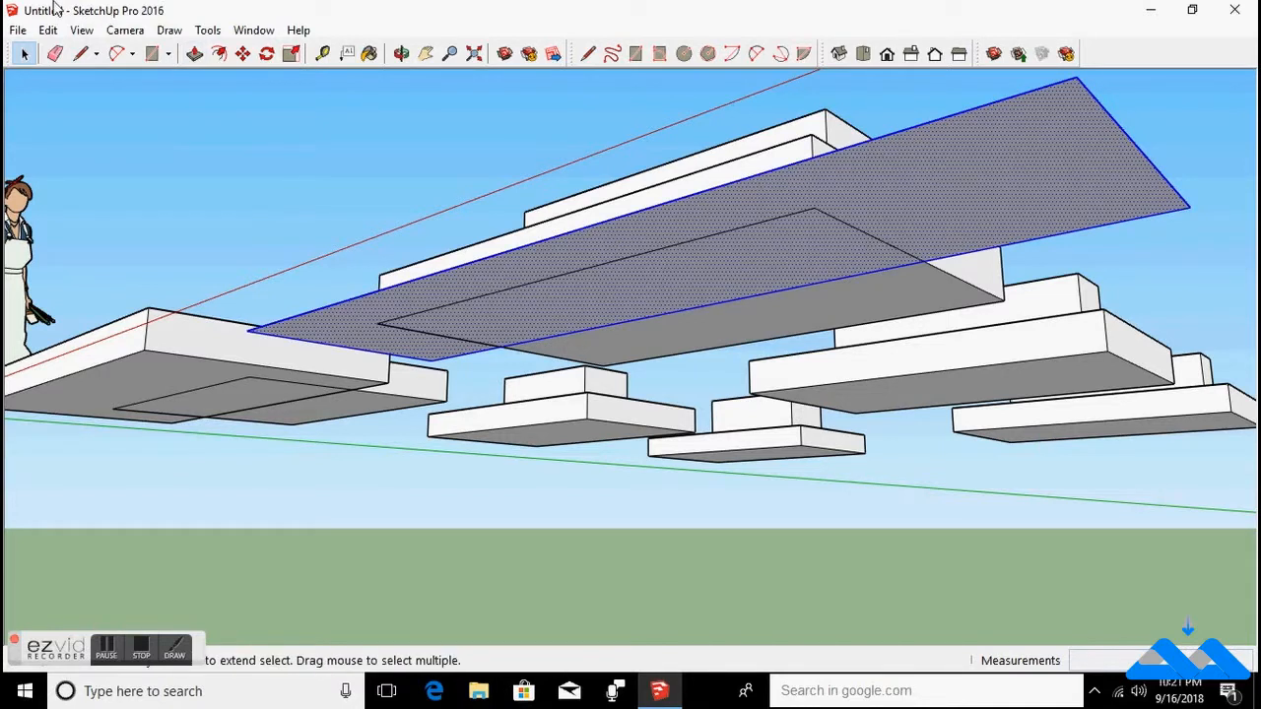
click(47, 30)
mouse_move(148, 440)
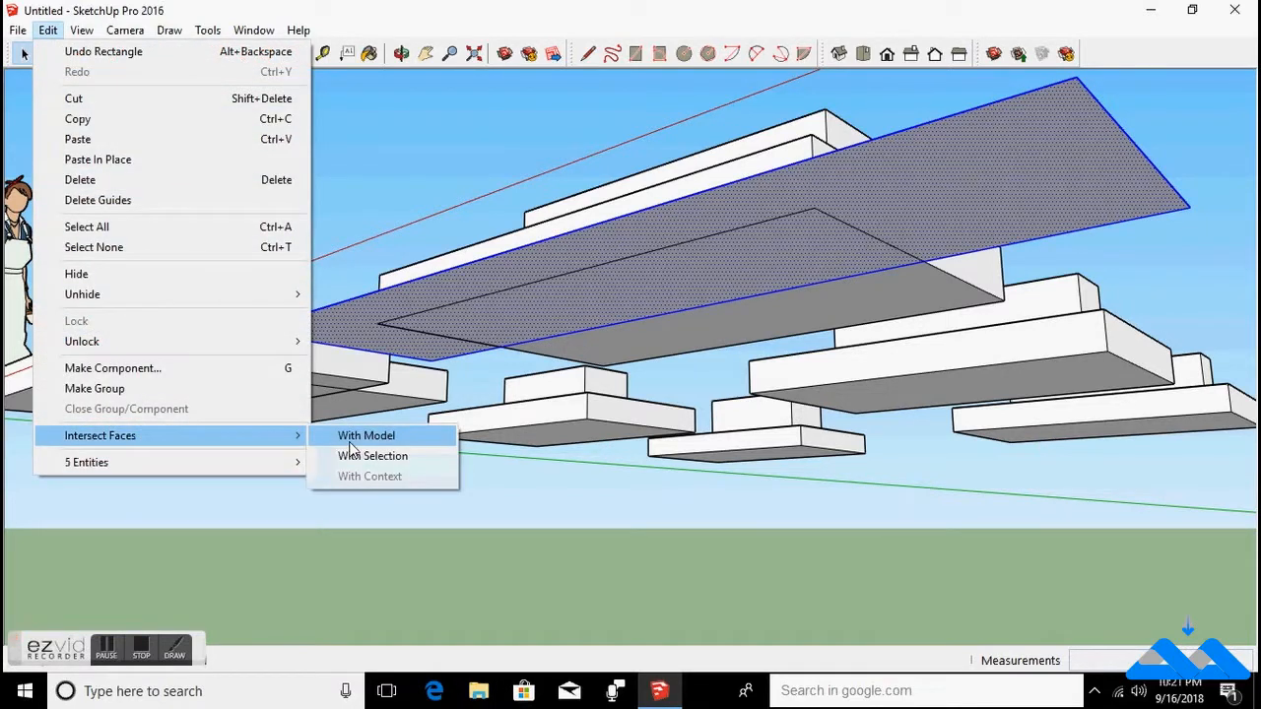
click(355, 441)
click(546, 321)
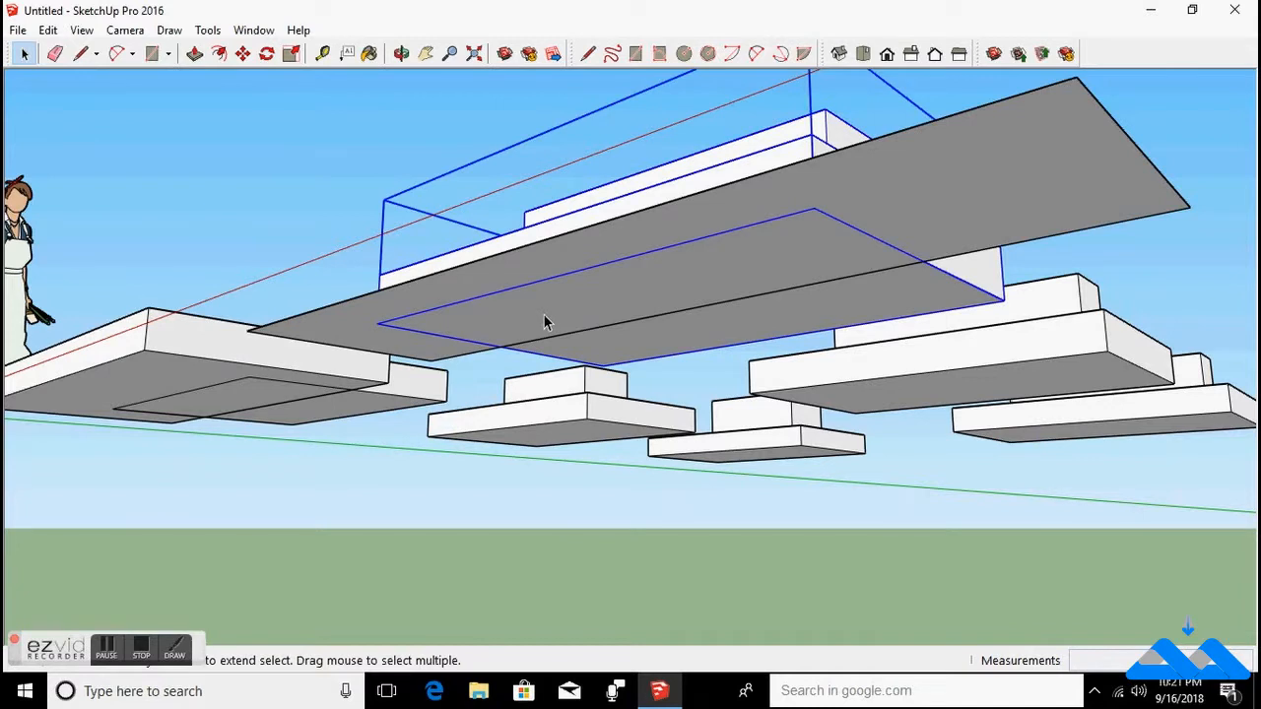
click(440, 292)
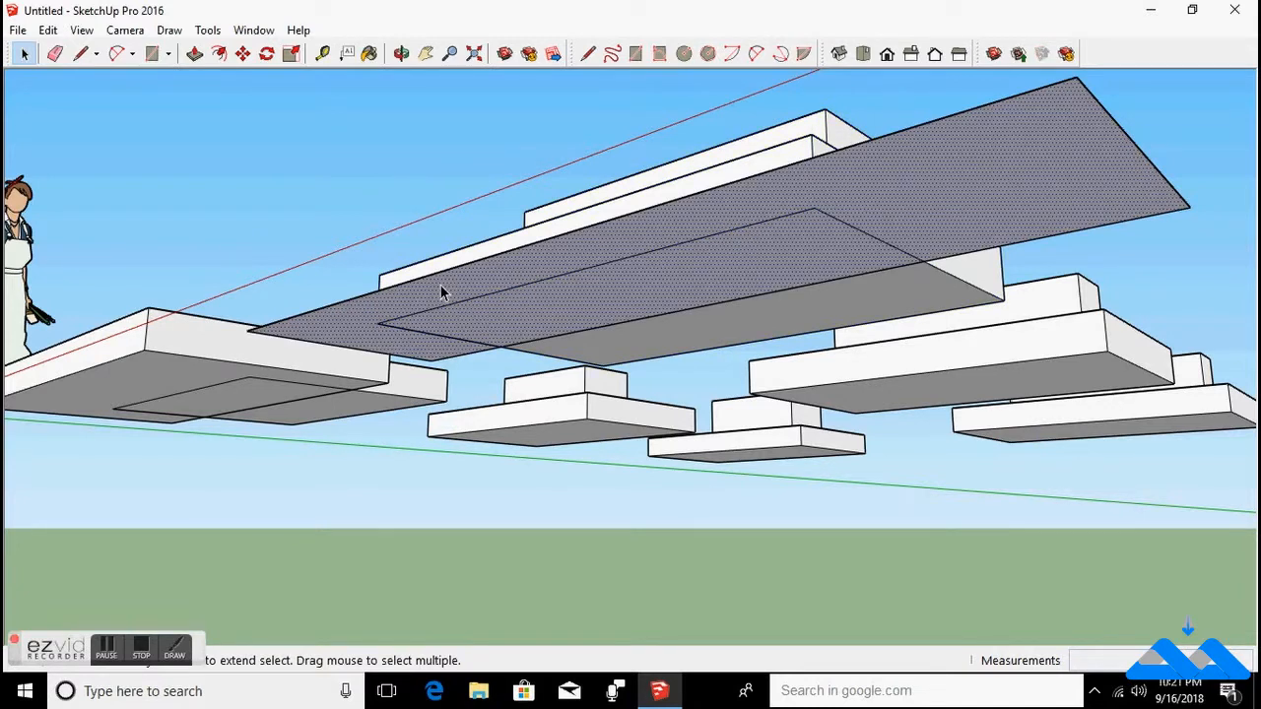
Intersect the front component with the model from above ground and check it by selecting it.
middle_drag(565, 284, 555, 424)
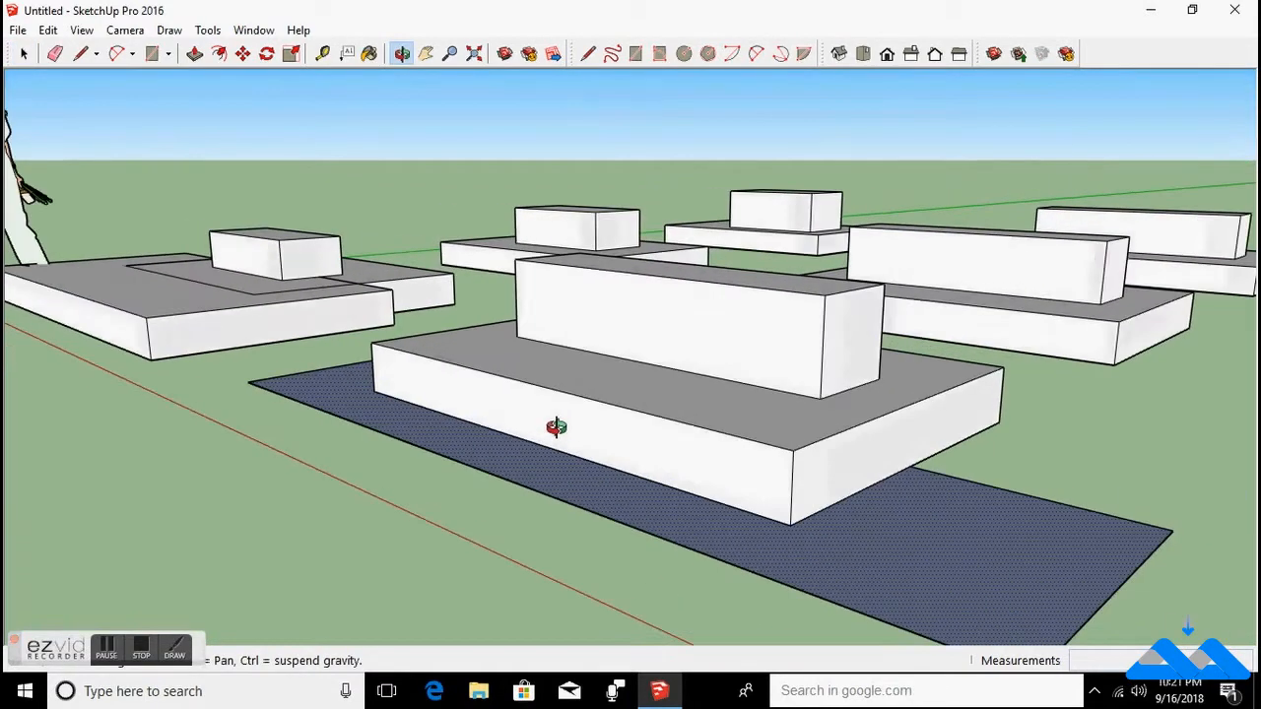
click(568, 414)
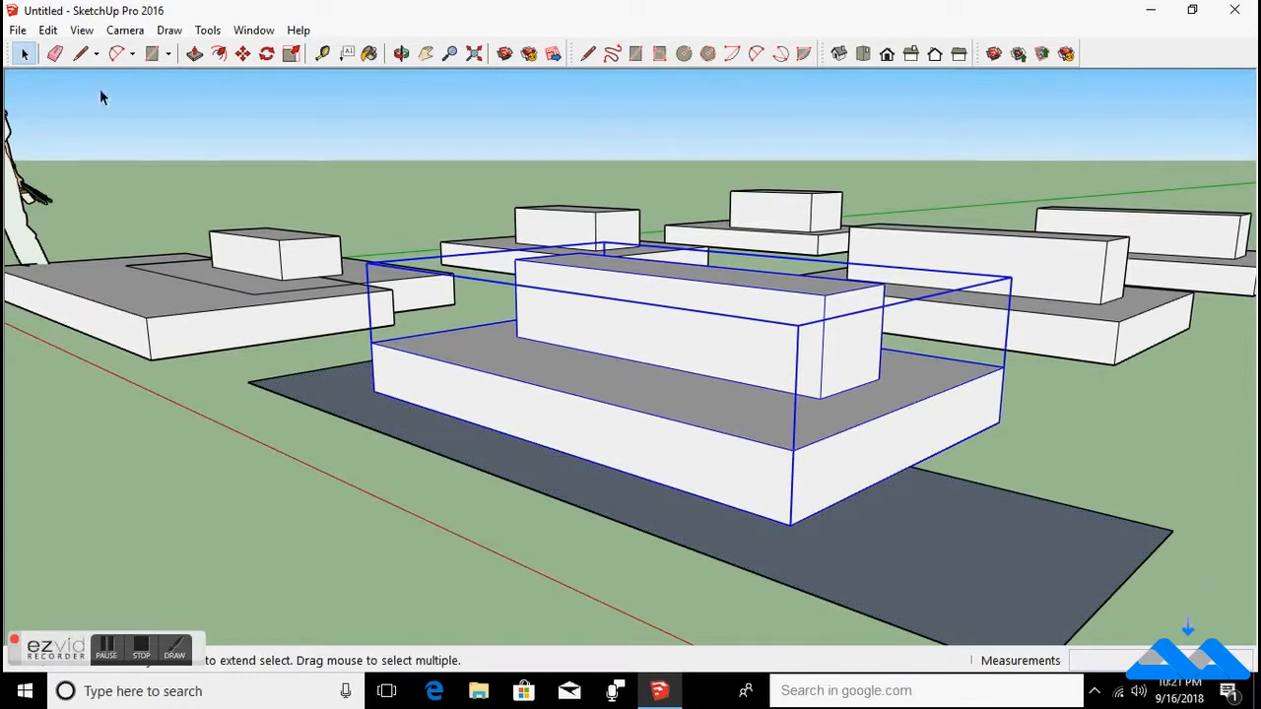
click(47, 30)
mouse_move(217, 450)
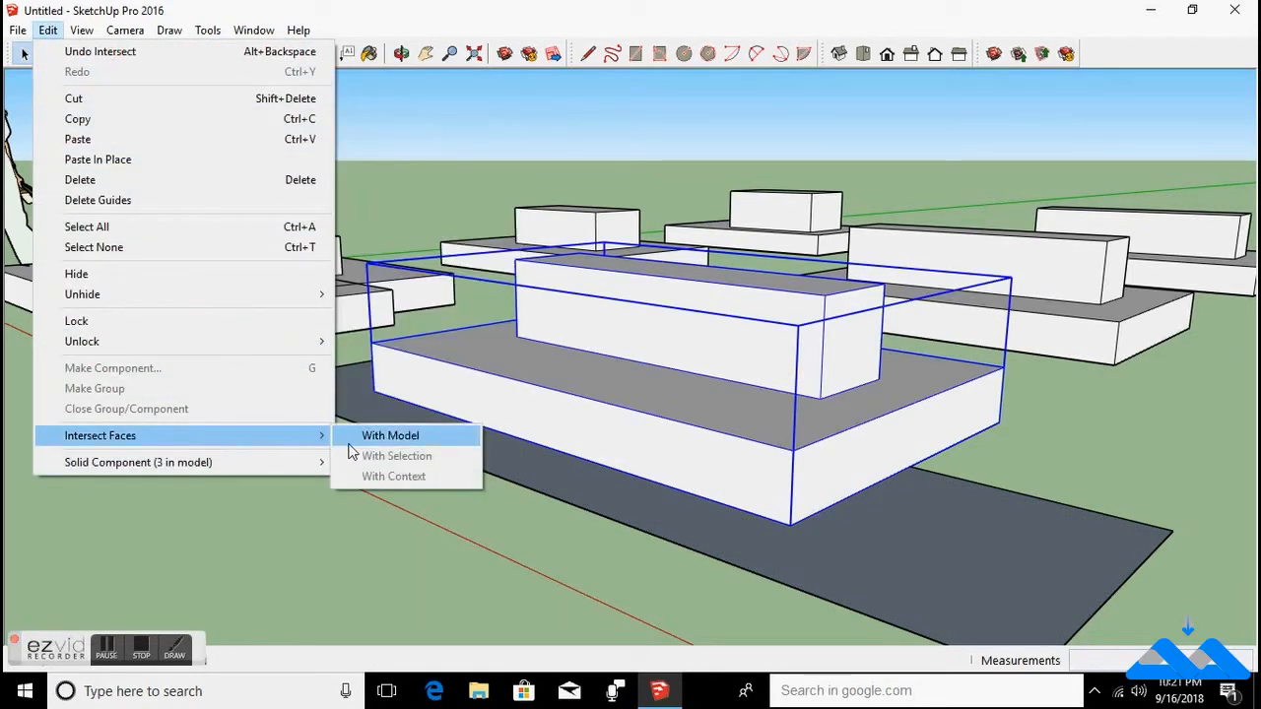
click(420, 439)
middle_drag(614, 464, 737, 403)
click(676, 317)
click(755, 437)
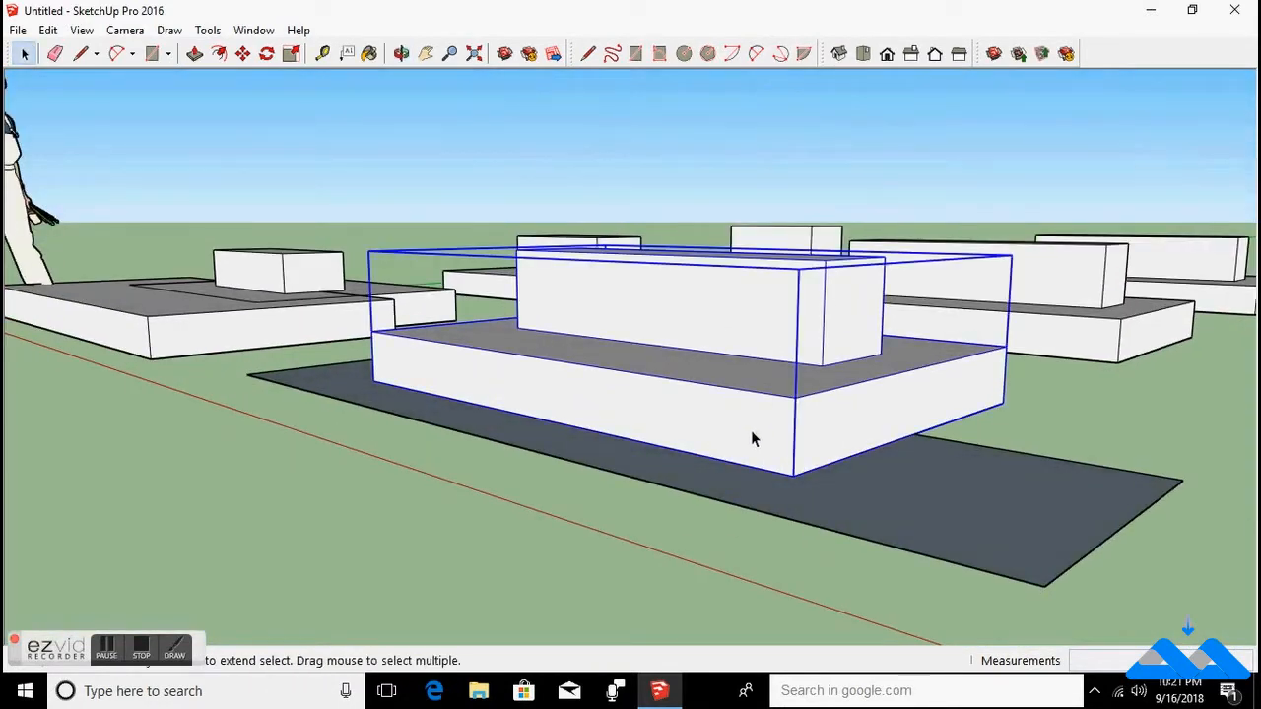
Select the flat rectangle's face and examine the Face editing options, including the Select and Area choices.
click(770, 495)
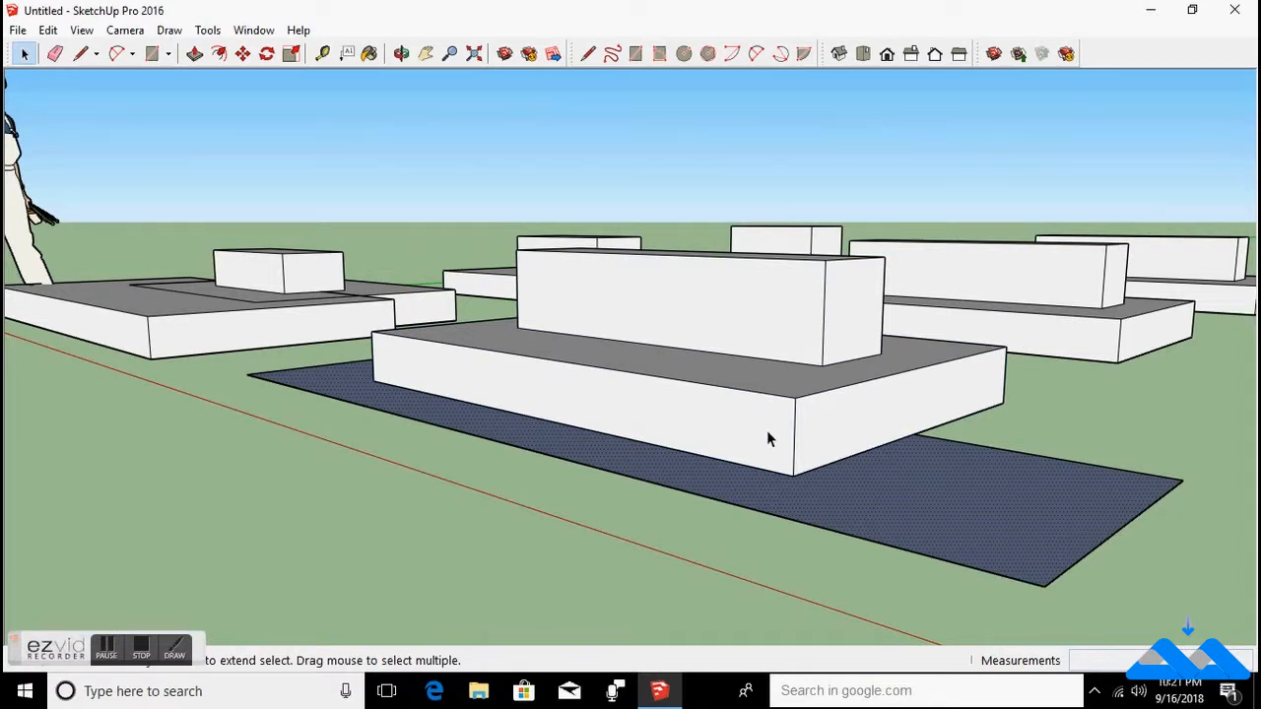
click(49, 30)
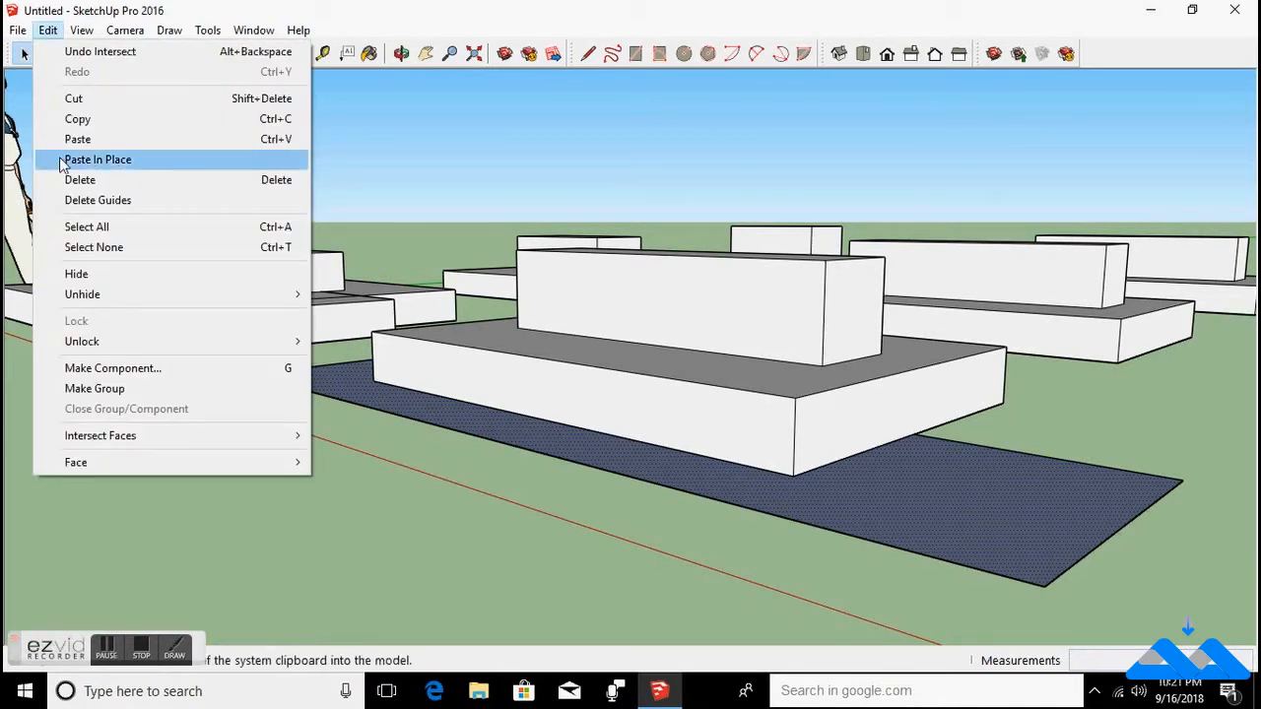
mouse_move(162, 469)
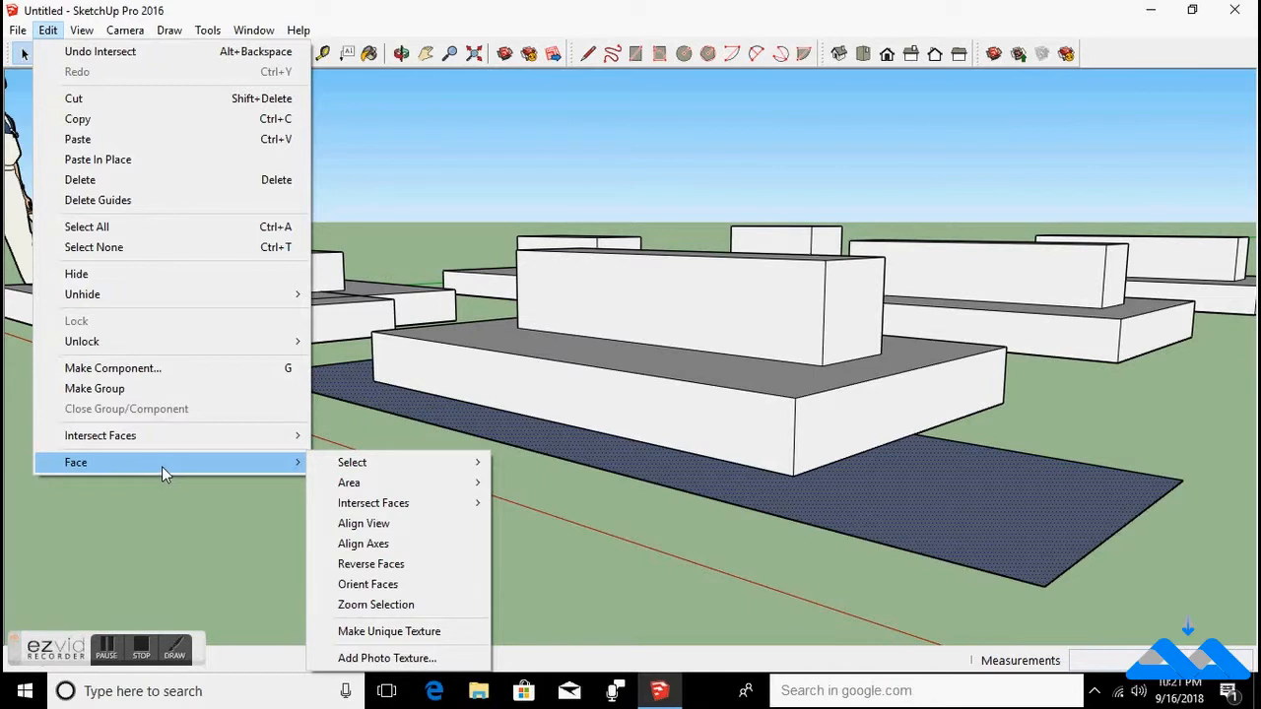
mouse_move(404, 465)
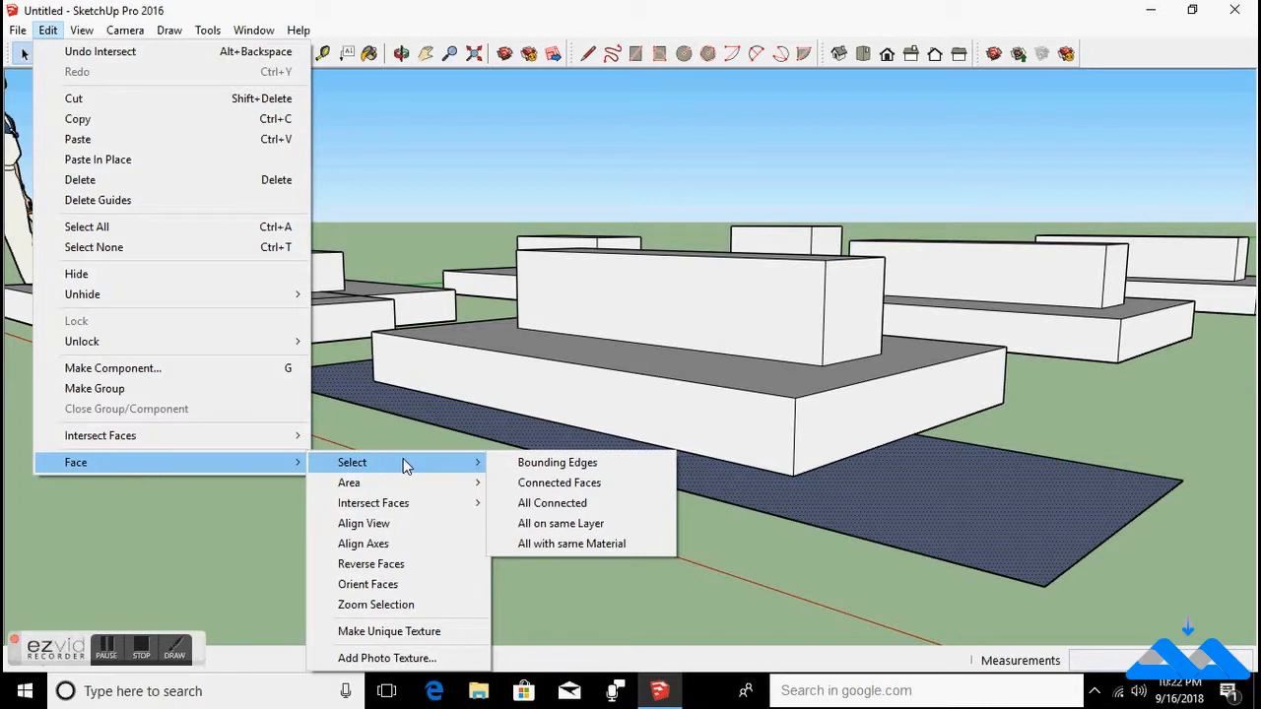
mouse_move(405, 488)
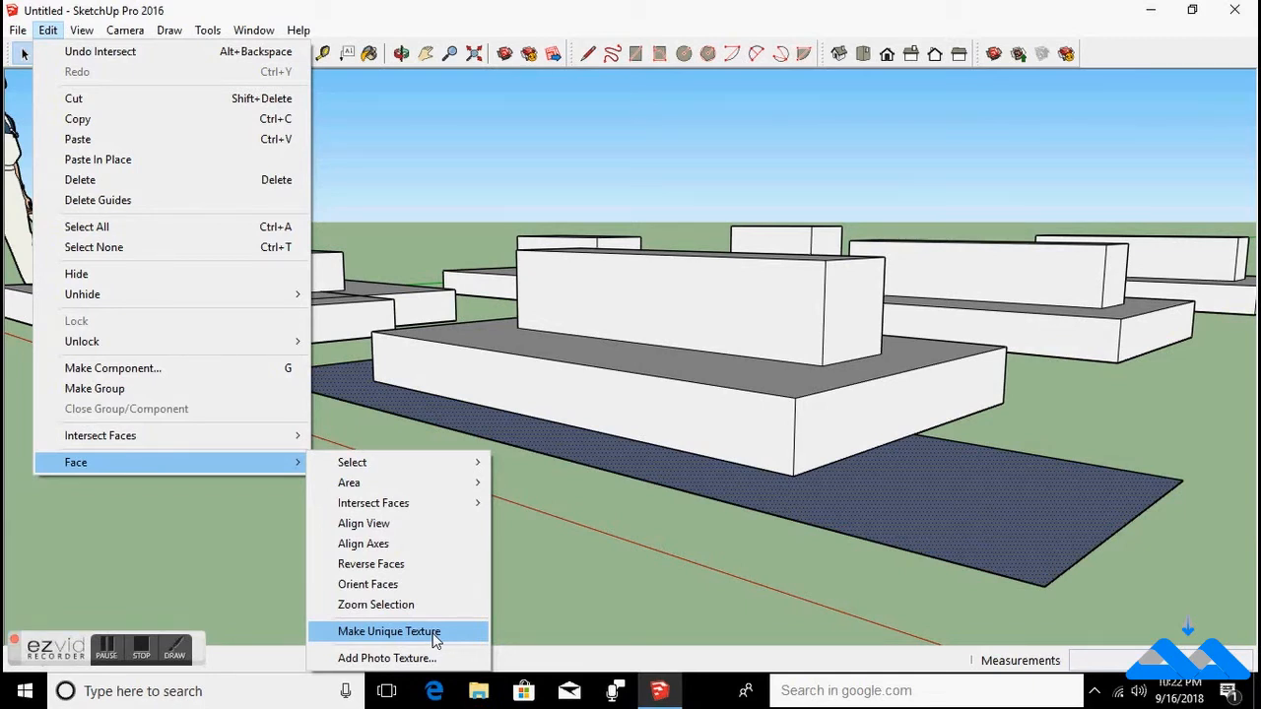
click(106, 642)
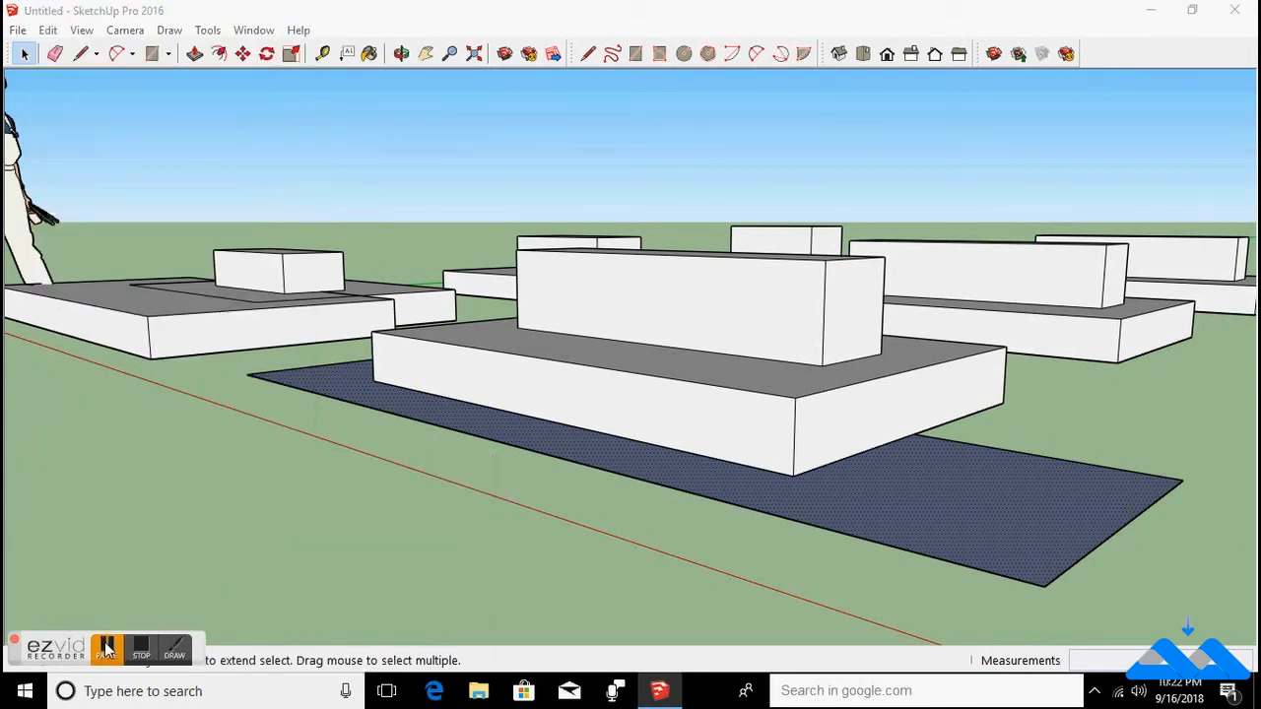